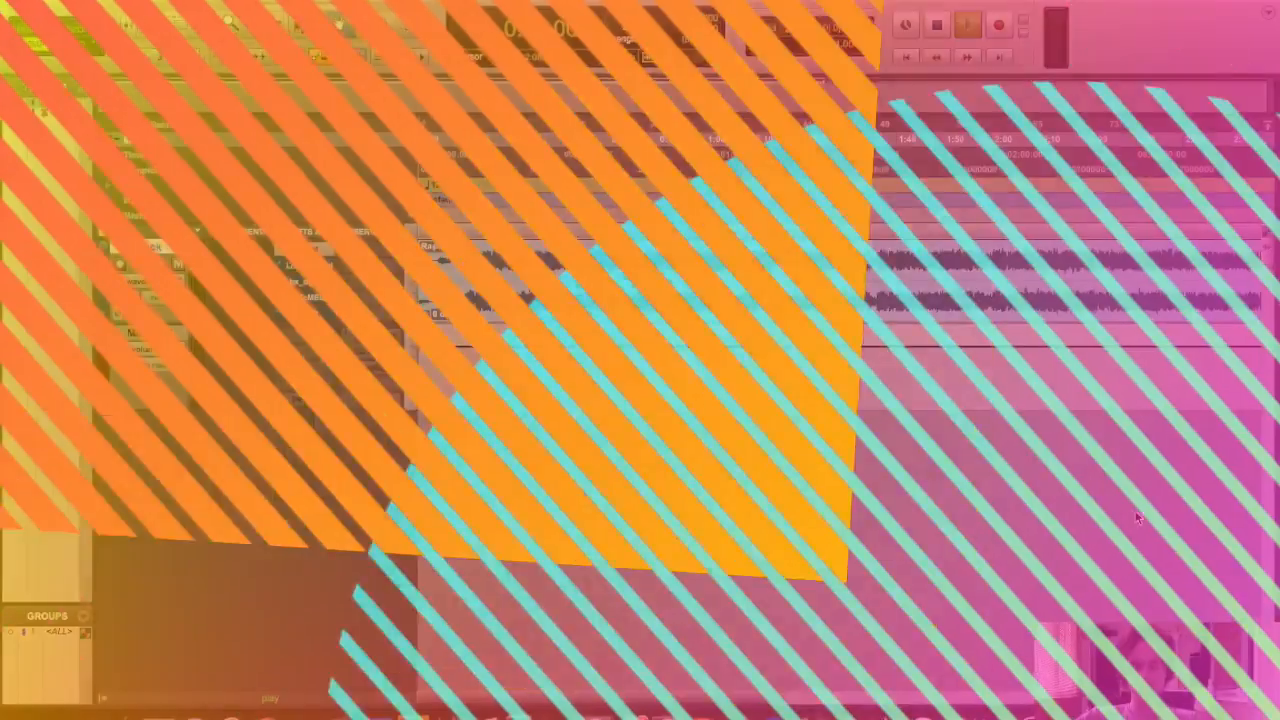
Play the mix and toggle the VTM tape insert on and off to compare, then stop playback
key(space)
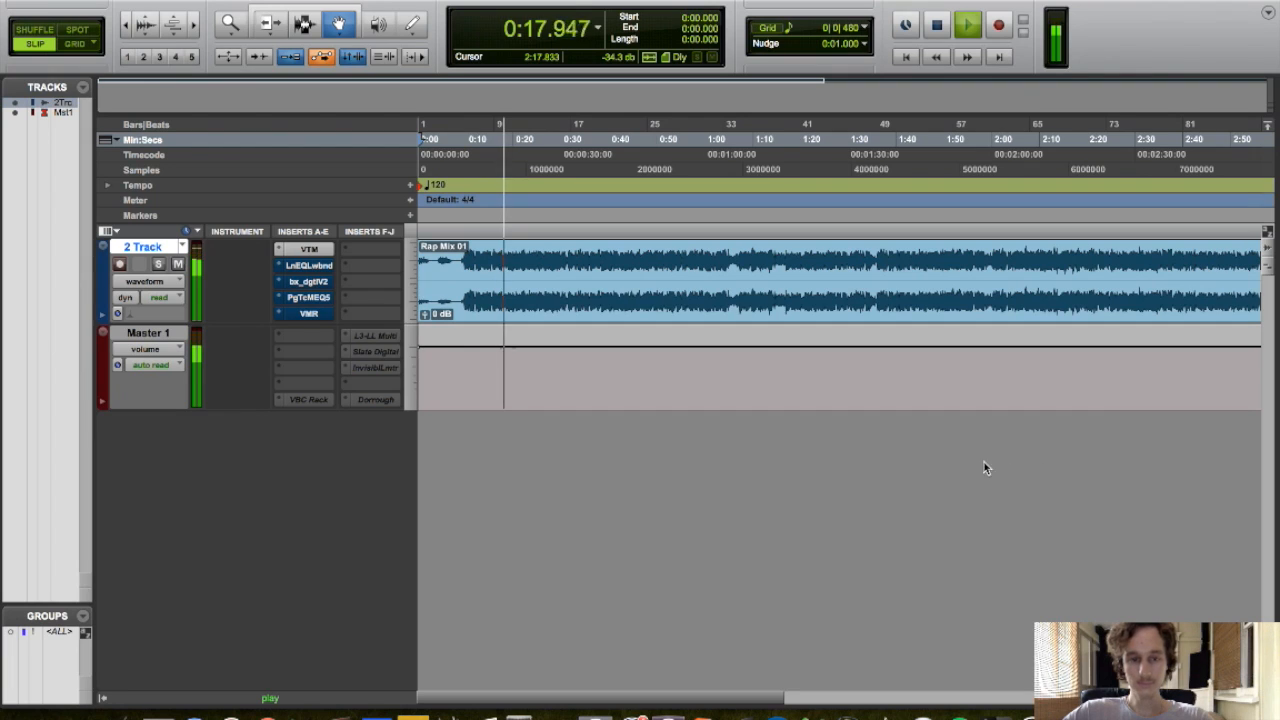
super+click(296, 250)
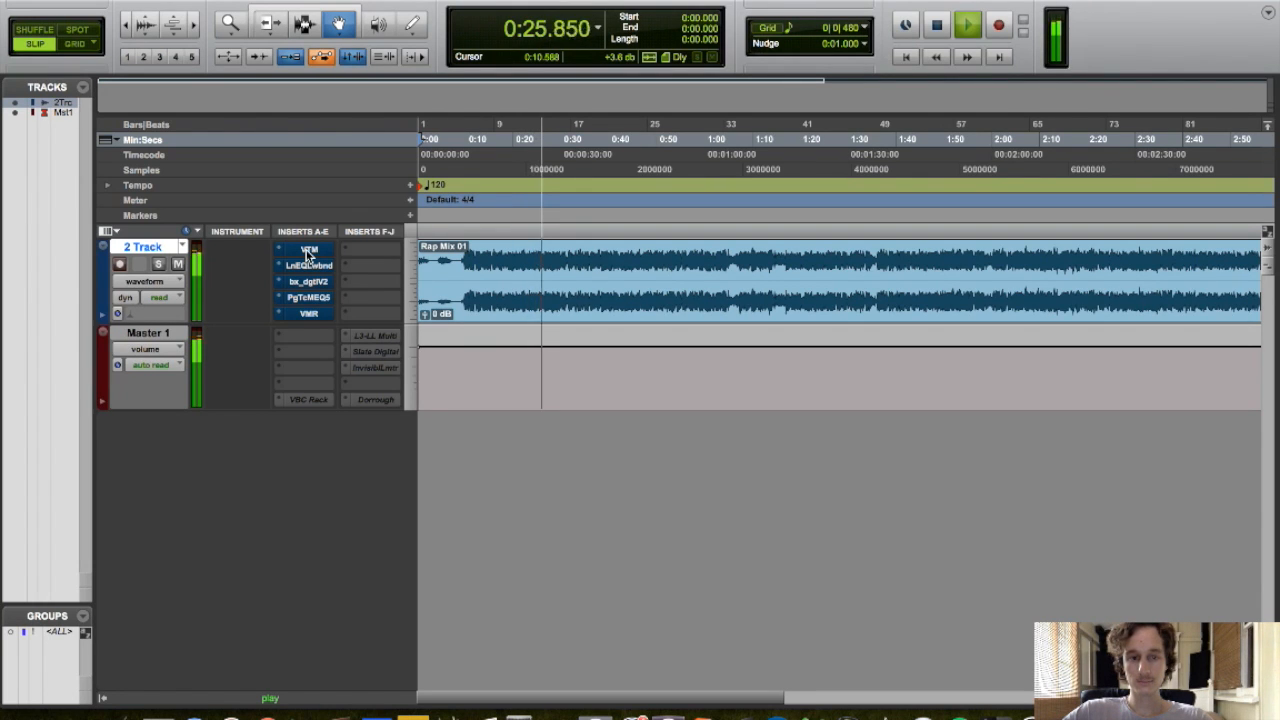
super+click(306, 250)
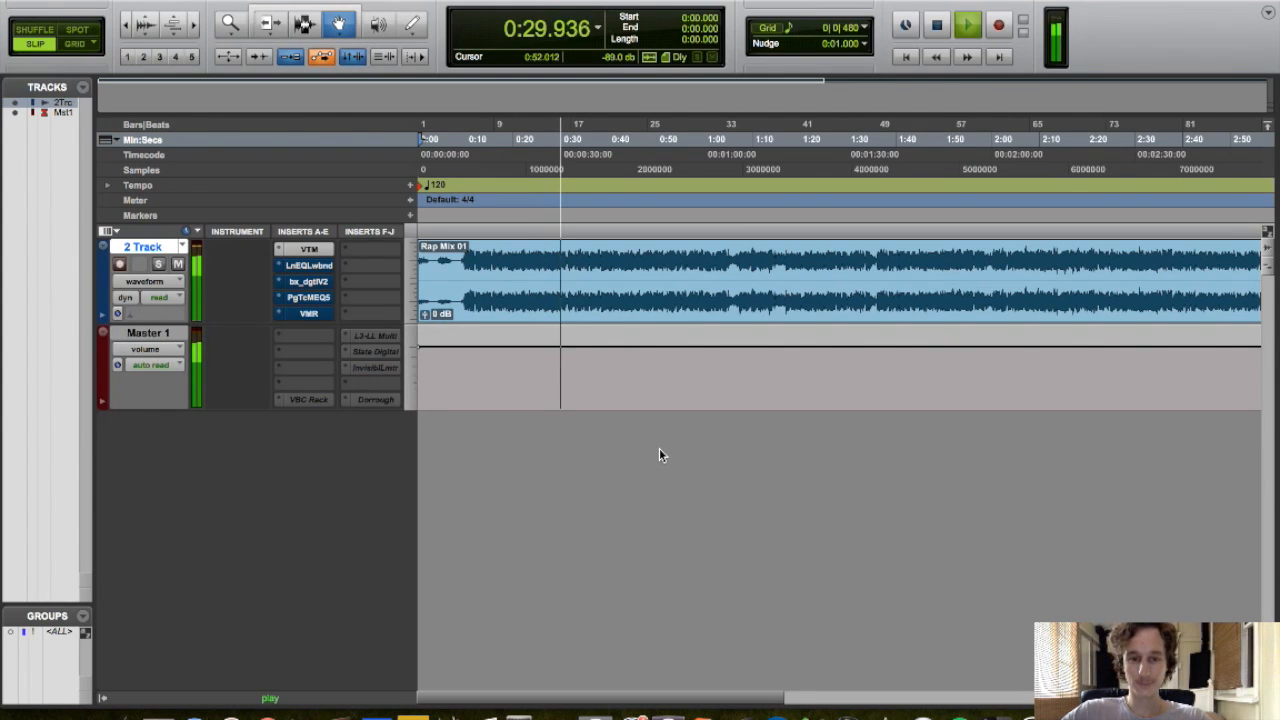
key(space)
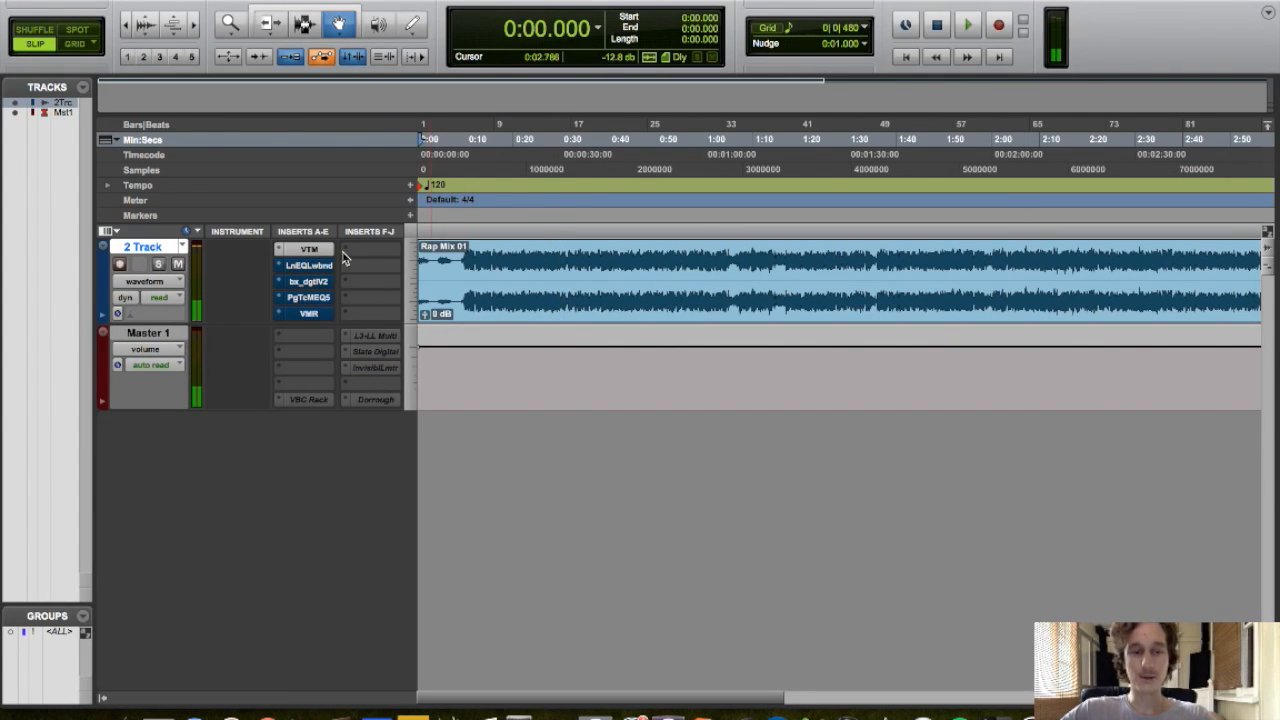
Open the Virtual Tape Machines plugin to inspect its linked input and output levels, then close it
click(310, 249)
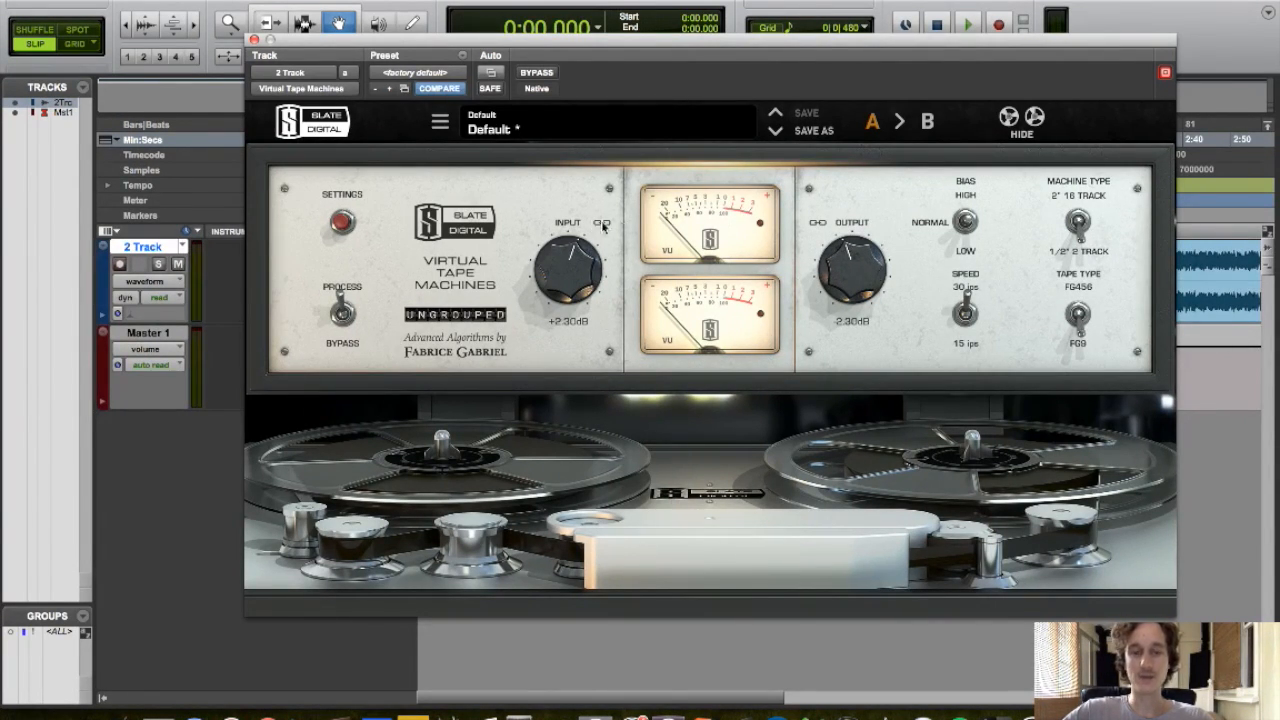
drag(597, 298, 770, 259)
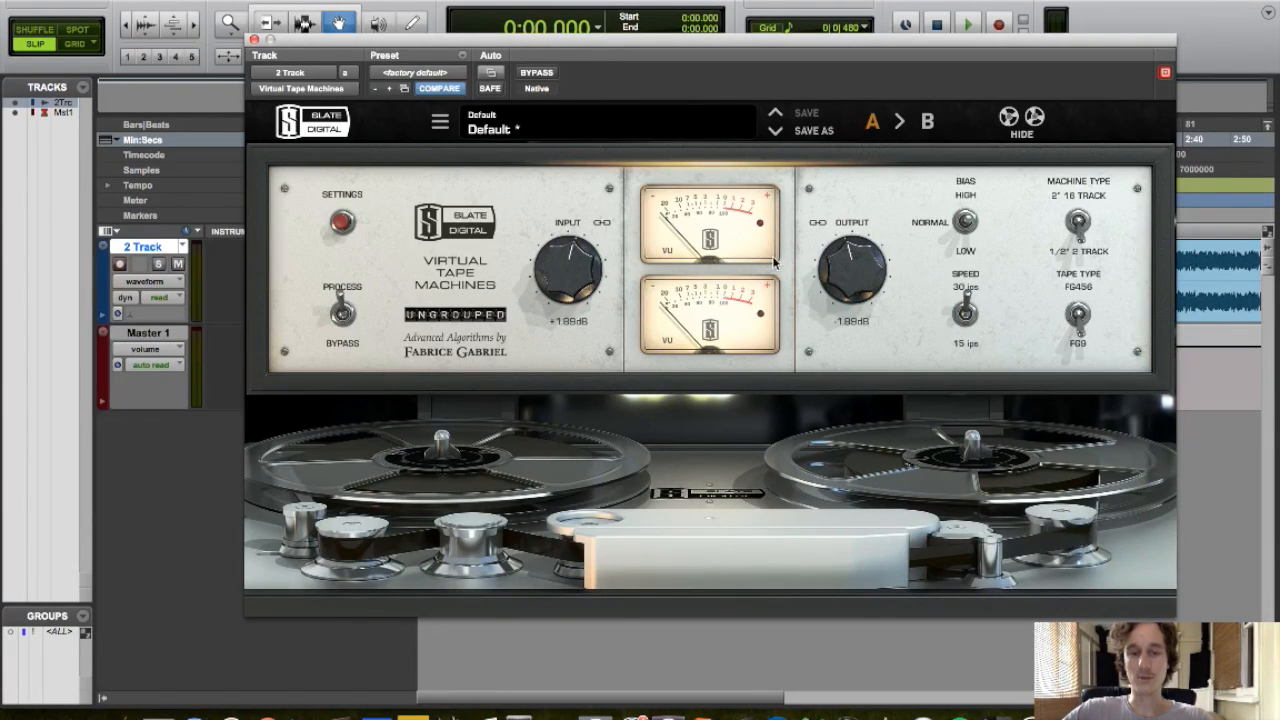
drag(567, 296, 567, 294)
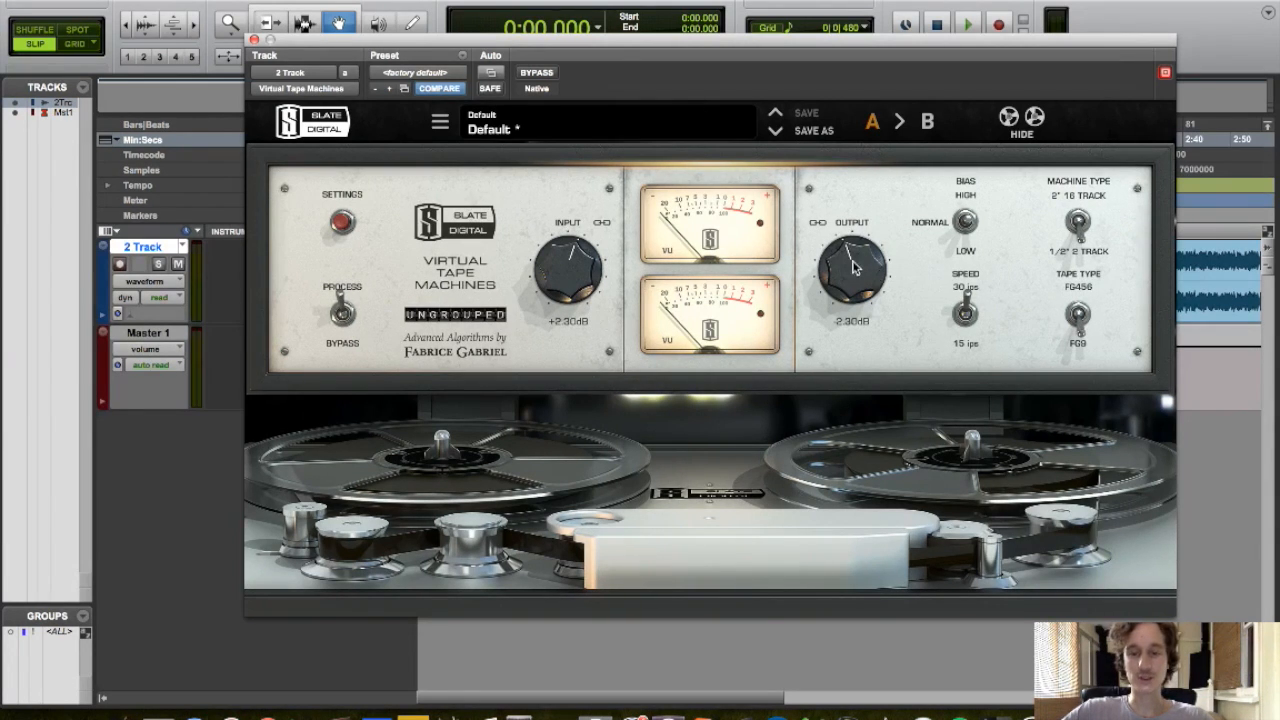
click(254, 41)
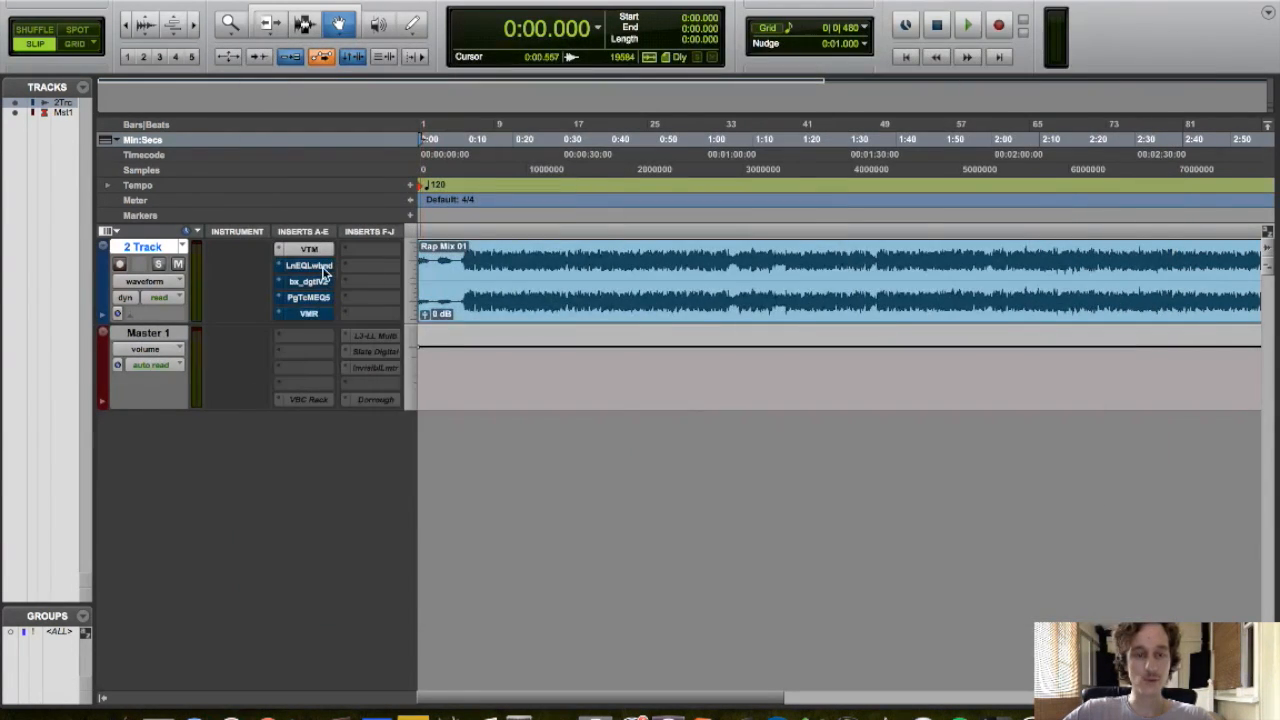
Open the LinEQ Lowband plugin and play the mix from about 0:21
click(461, 230)
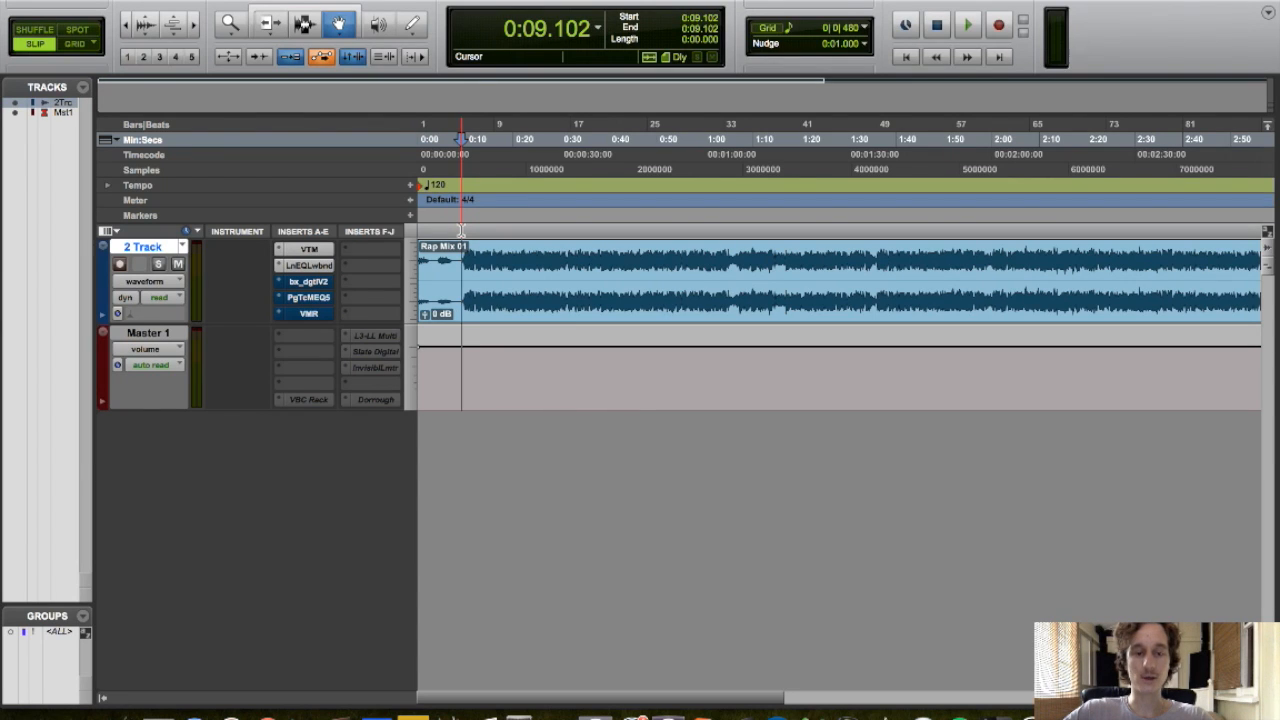
click(465, 230)
click(461, 230)
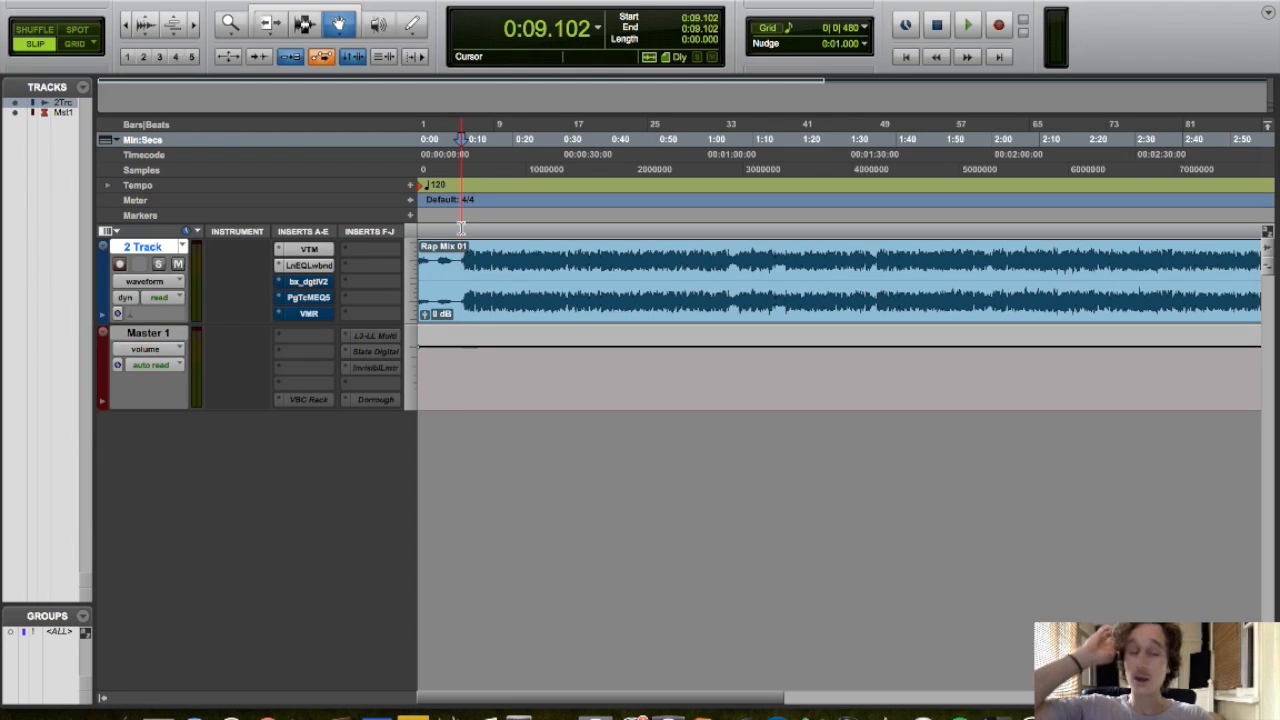
click(308, 265)
key(space)
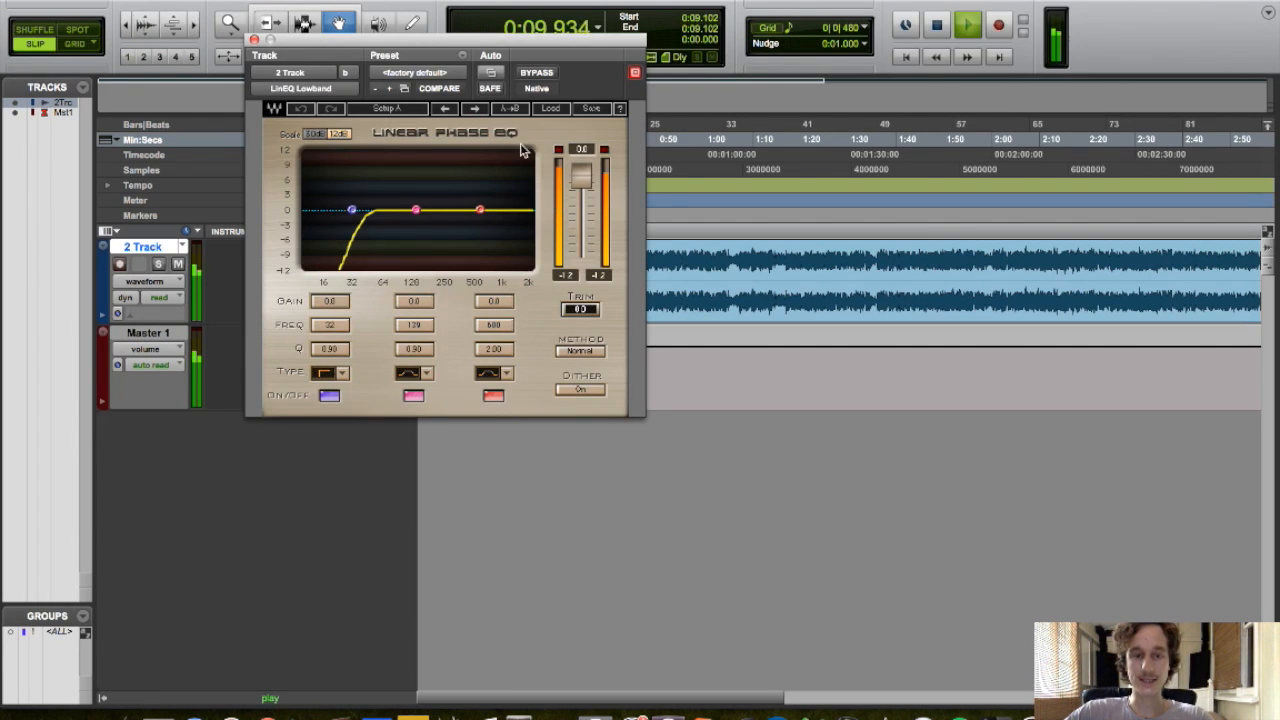
drag(533, 45, 997, 299)
click(529, 218)
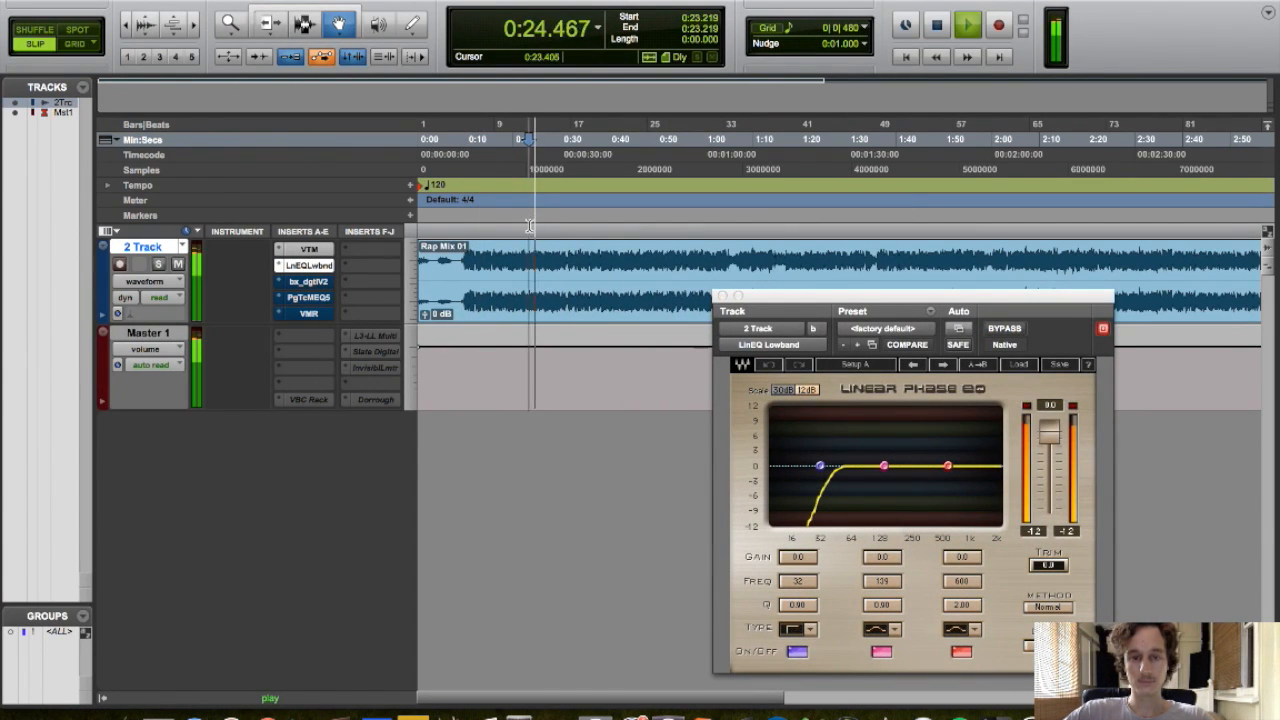
click(520, 225)
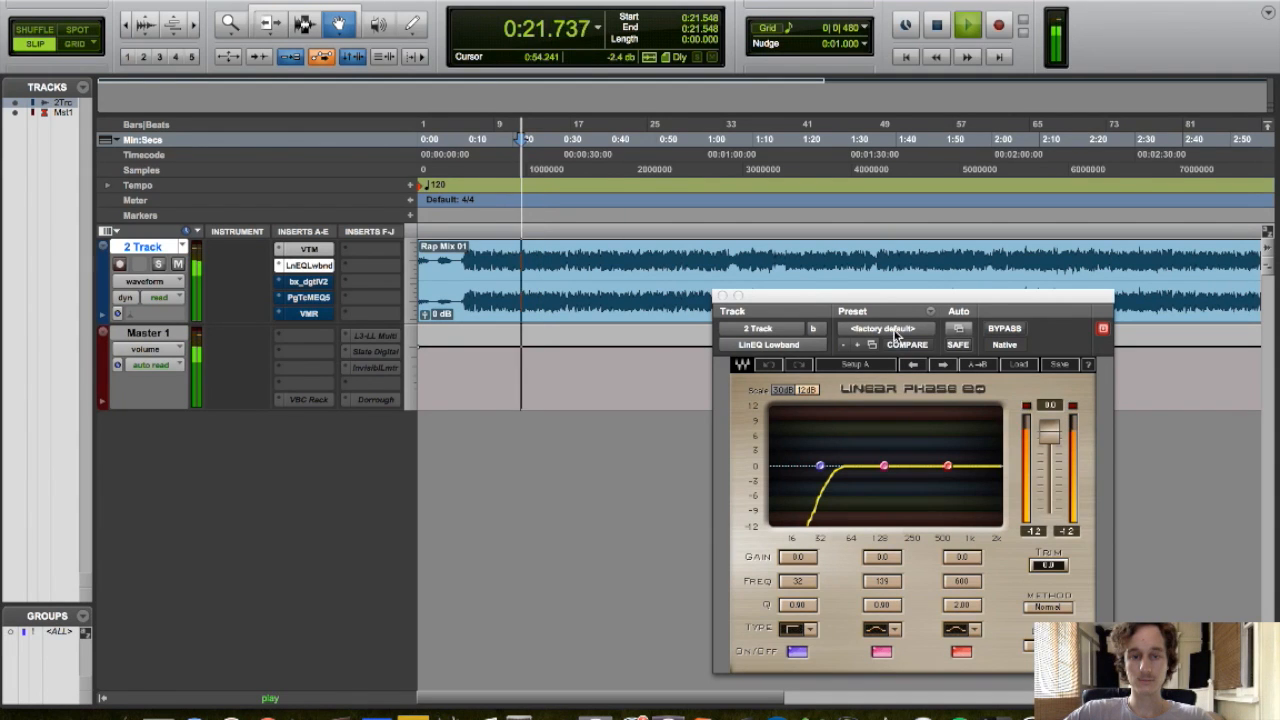
Toggle the LinEQ Lowband bypass on and off to compare, then close the plugin and stop playback
drag(880, 295, 804, 192)
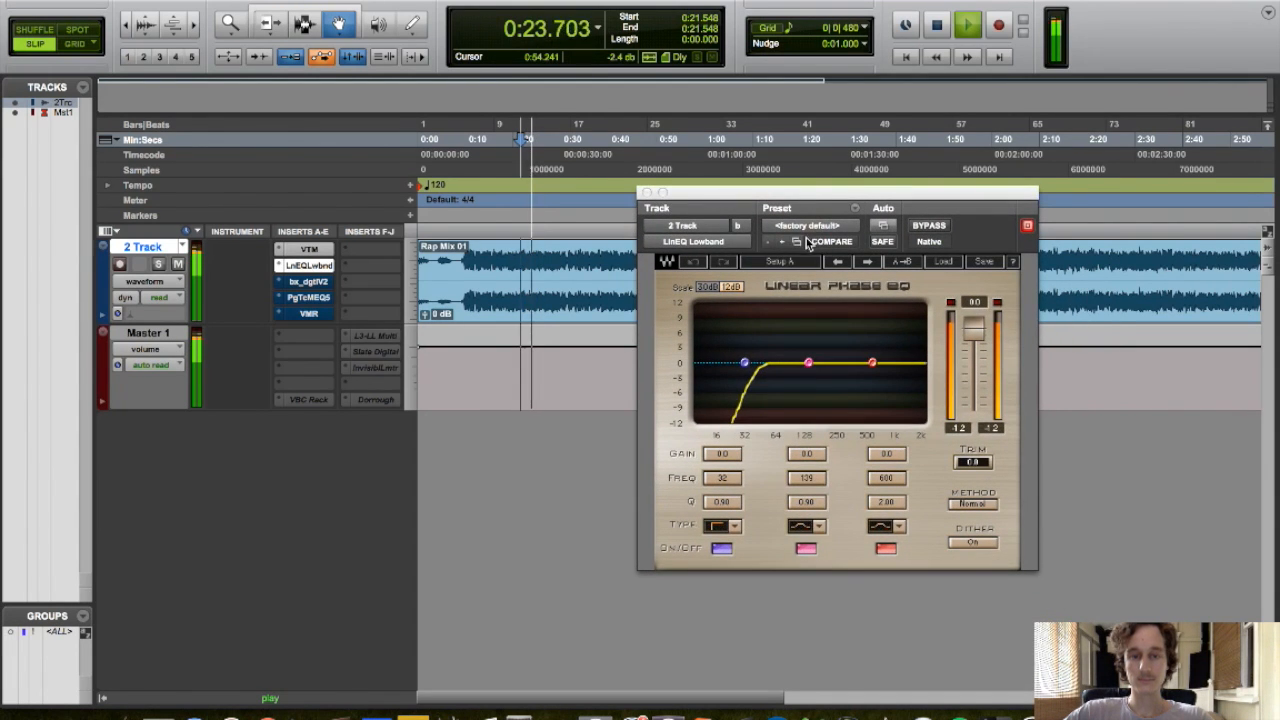
click(929, 226)
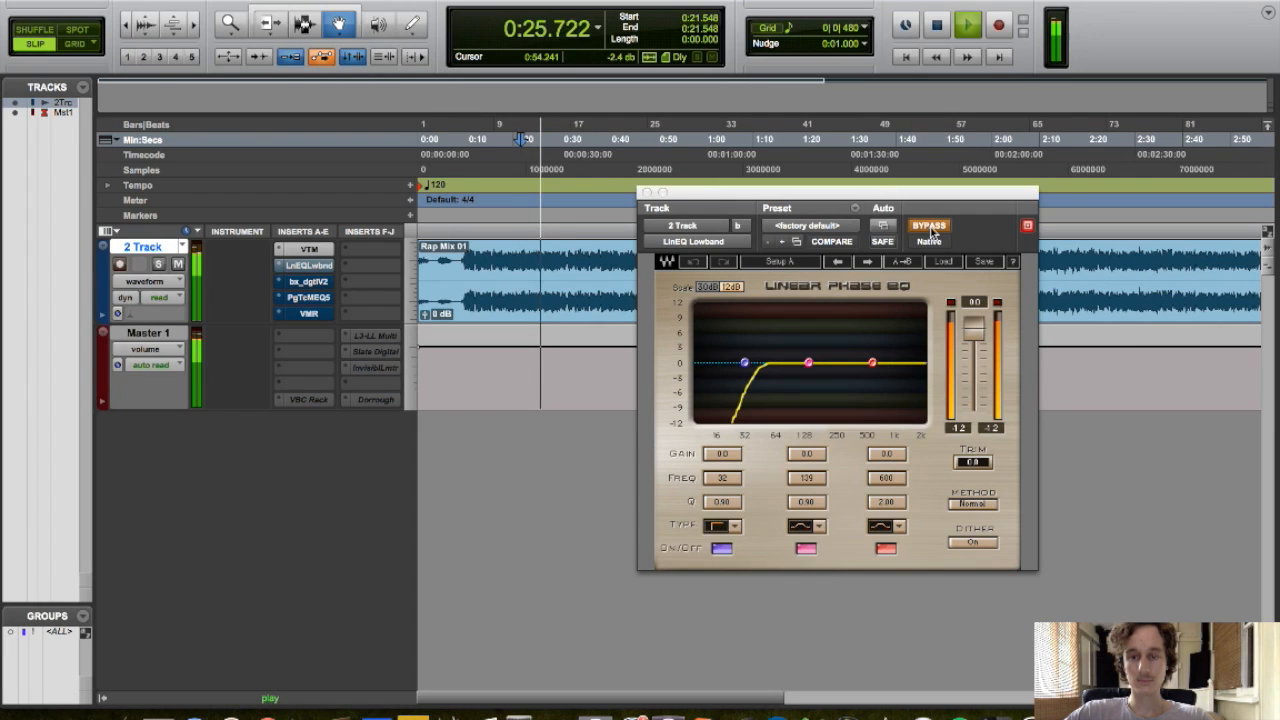
click(929, 226)
click(647, 192)
key(space)
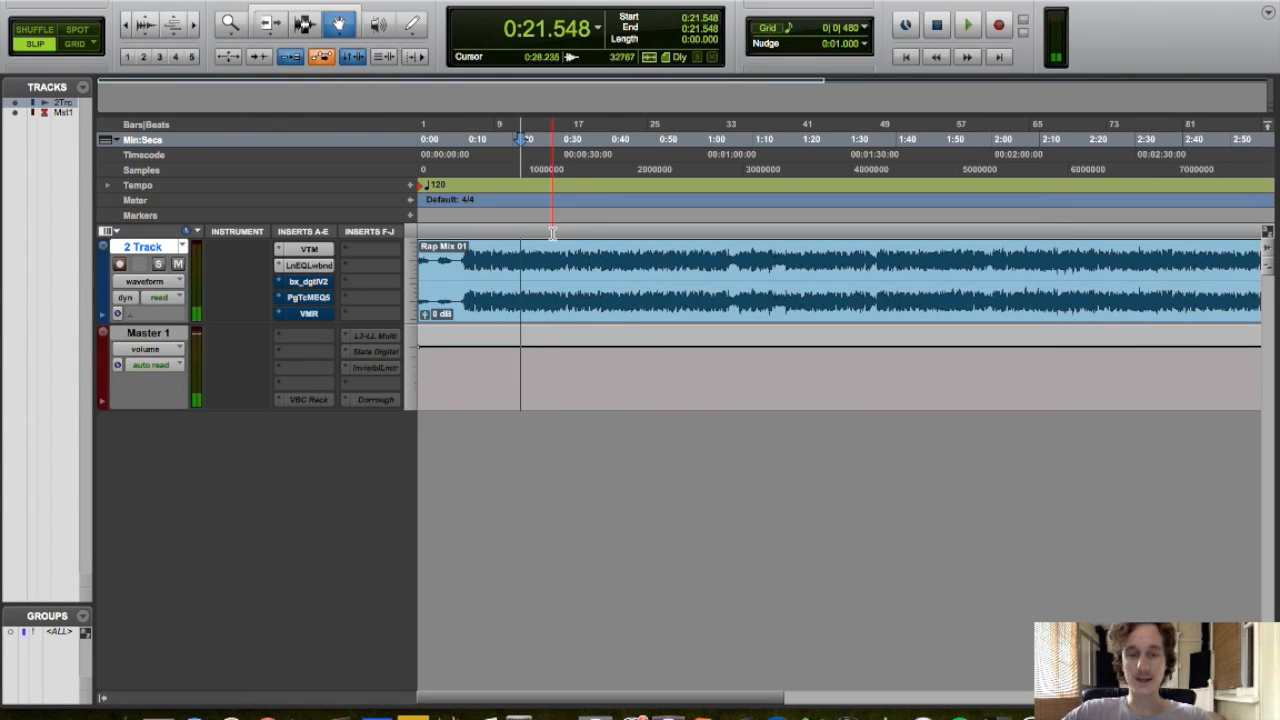
Open the bx_digital V2 plugin and set Stereo Width to 112% and the Mono-Maker to 132 Hz
click(300, 284)
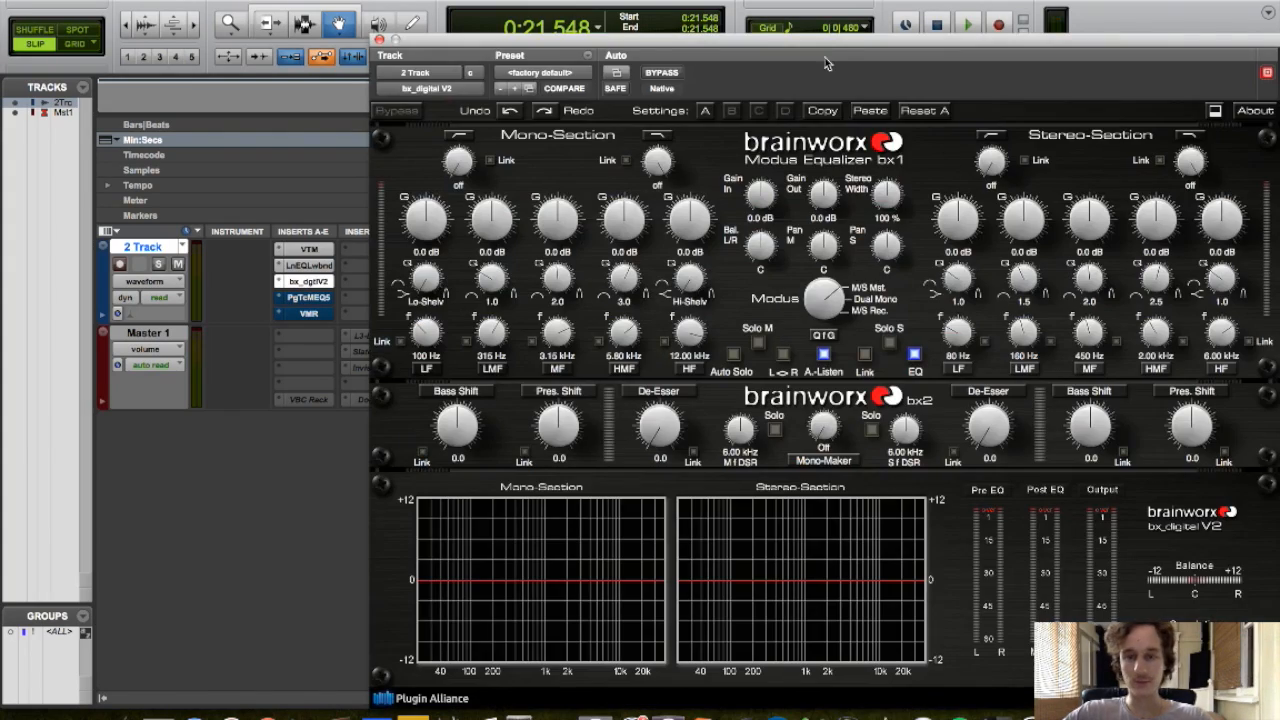
drag(826, 63, 719, 45)
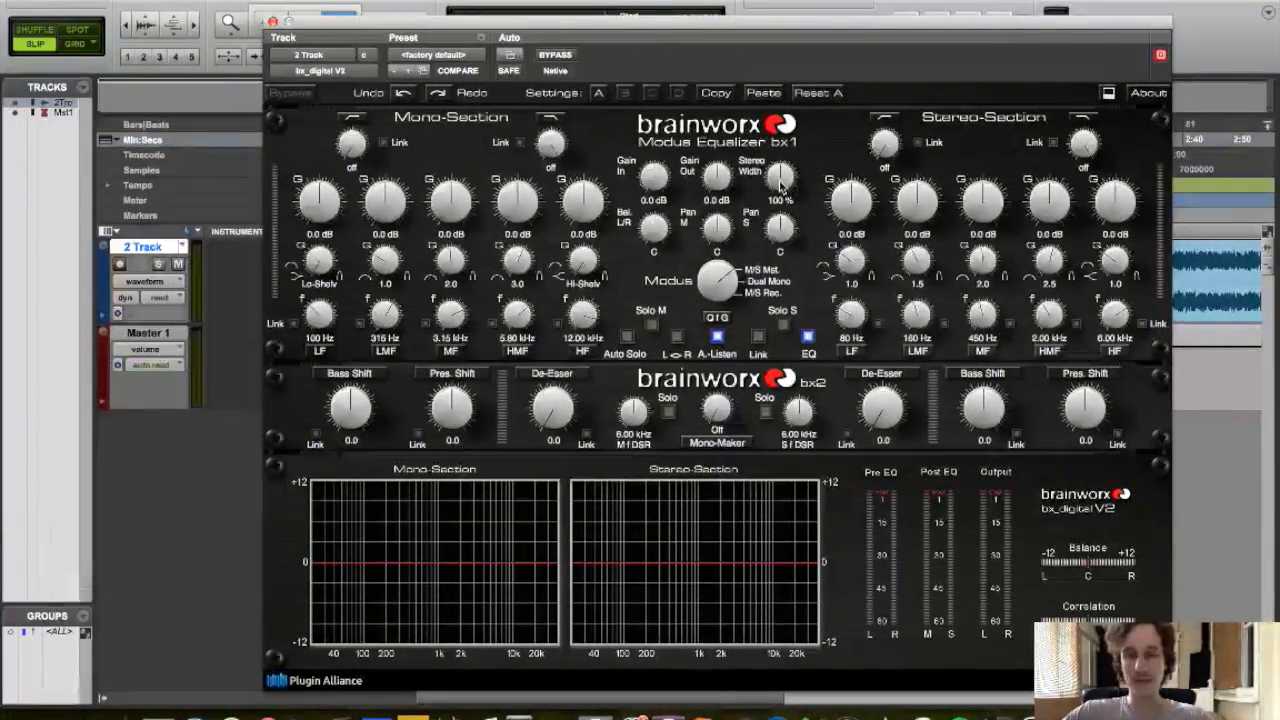
drag(712, 408, 697, 363)
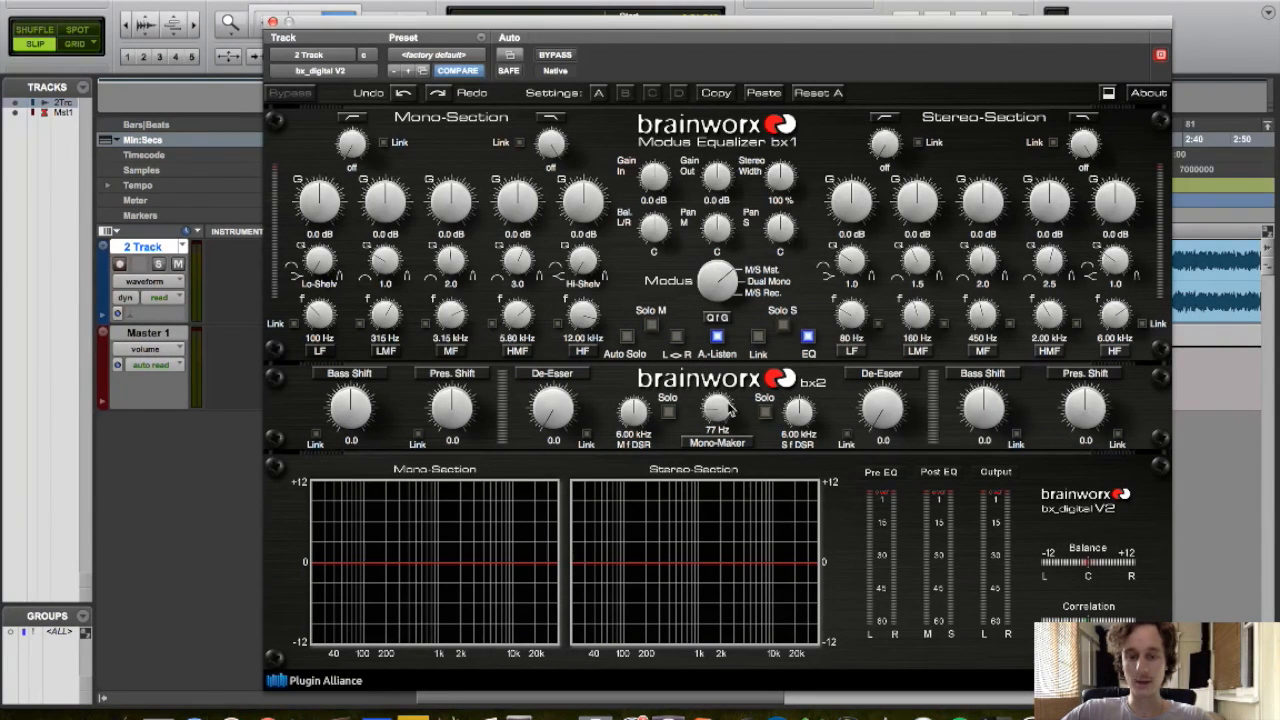
drag(720, 406, 722, 403)
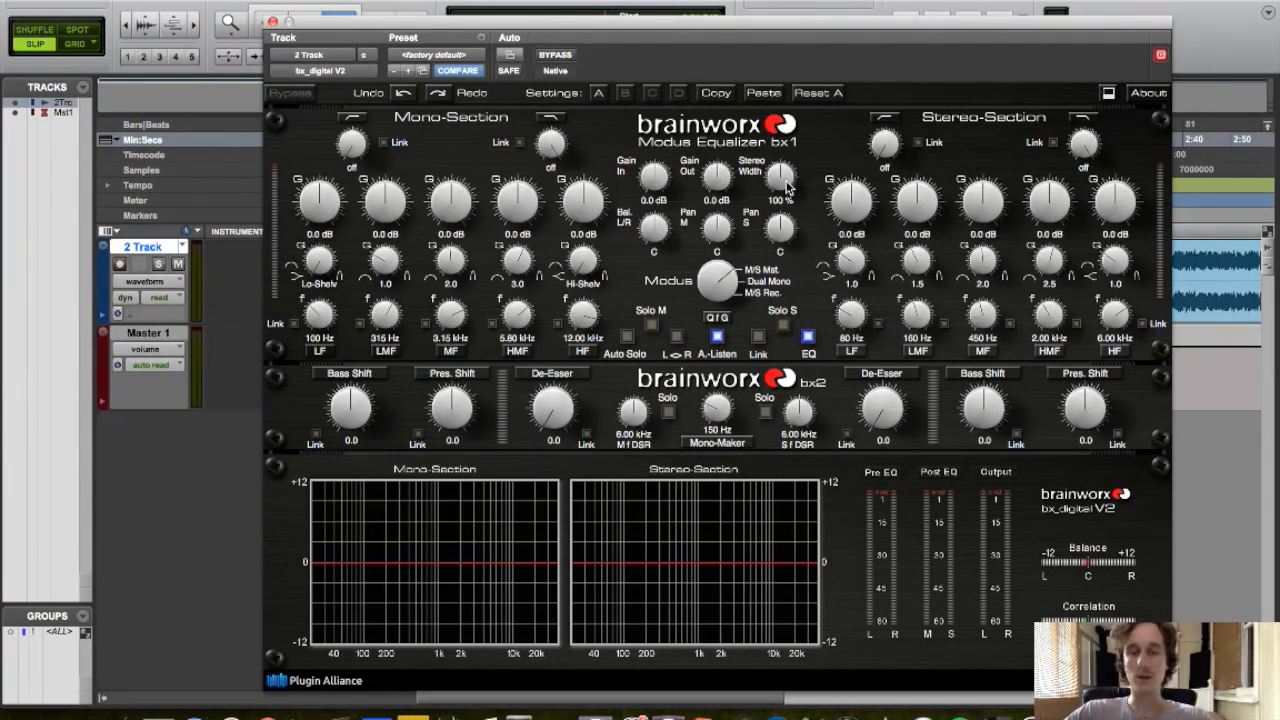
mouse_move(784, 186)
mouse_down()
mouse_move(781, 148)
mouse_move(783, 175)
mouse_up()
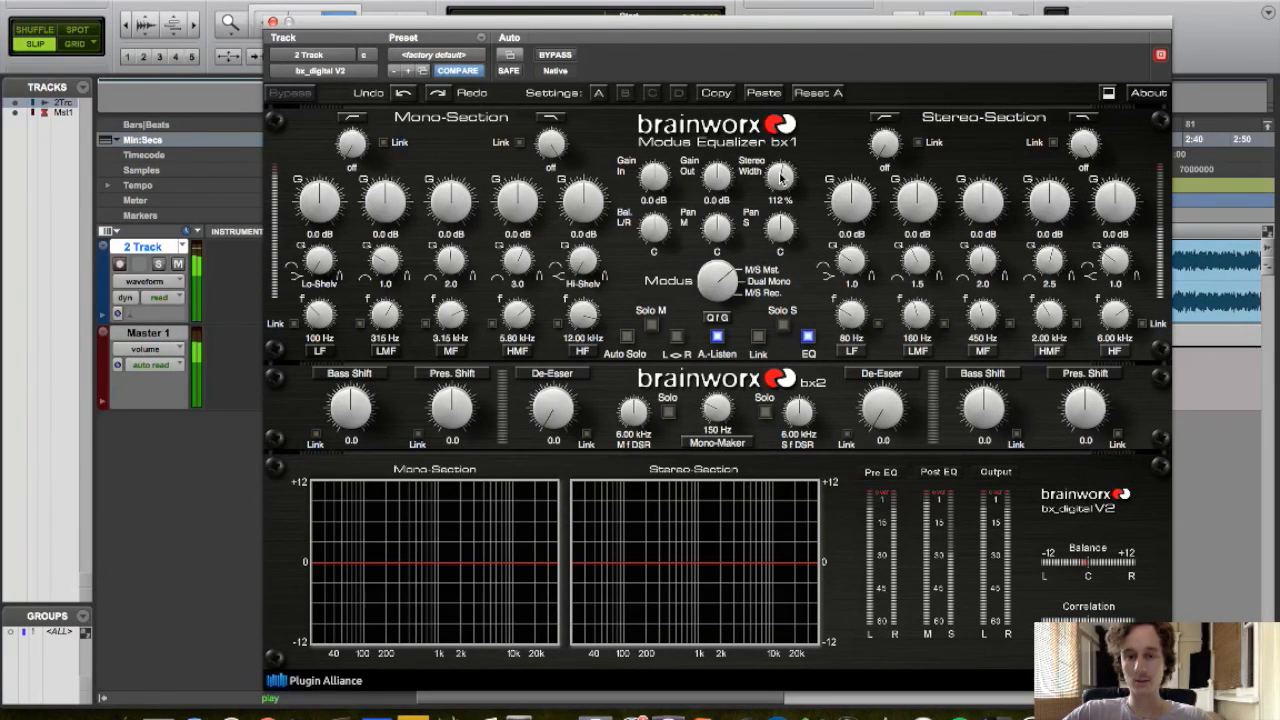
drag(716, 418, 716, 424)
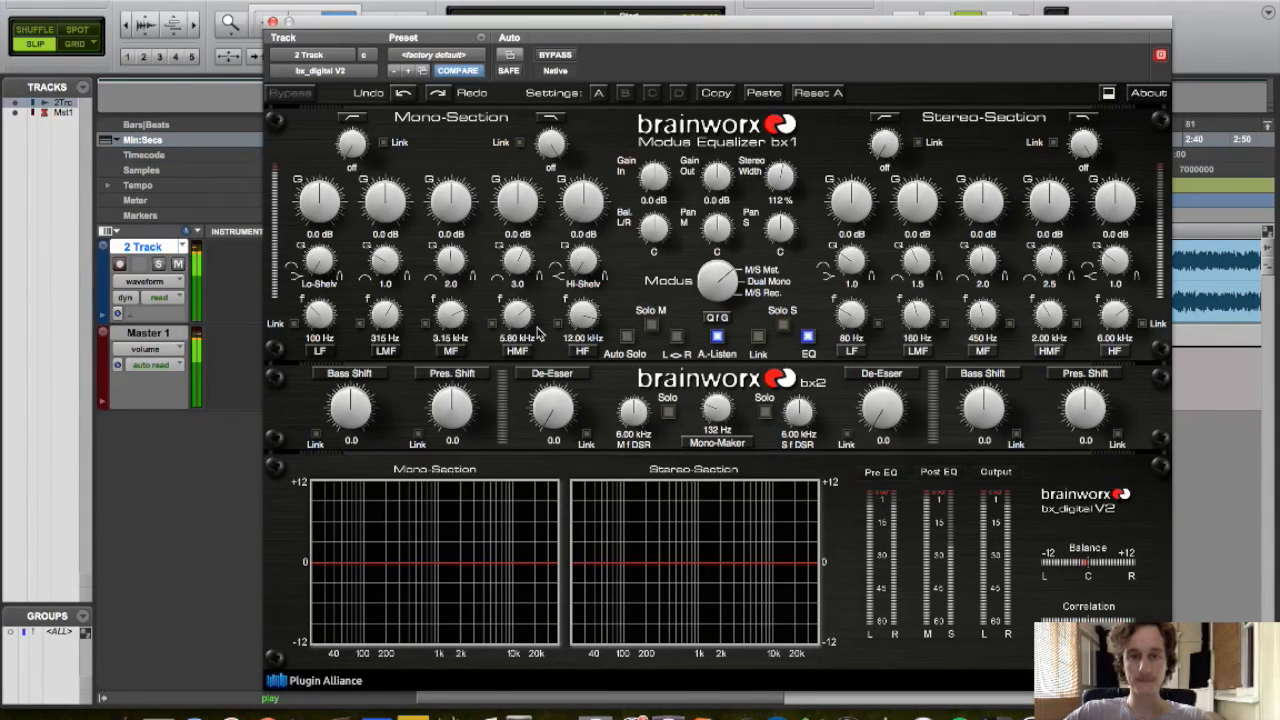
Link the mono and stereo low-mid bands and cut them by -0.9 dB at 134 Hz
click(392, 318)
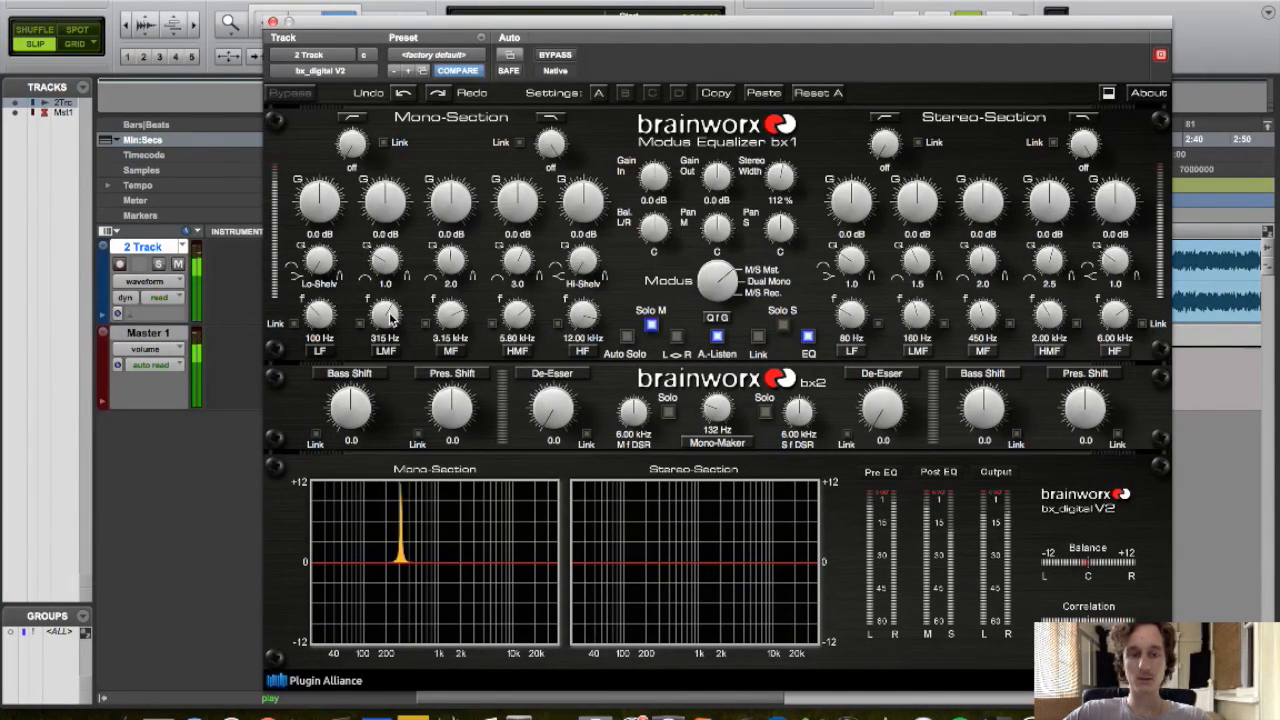
drag(392, 318, 389, 343)
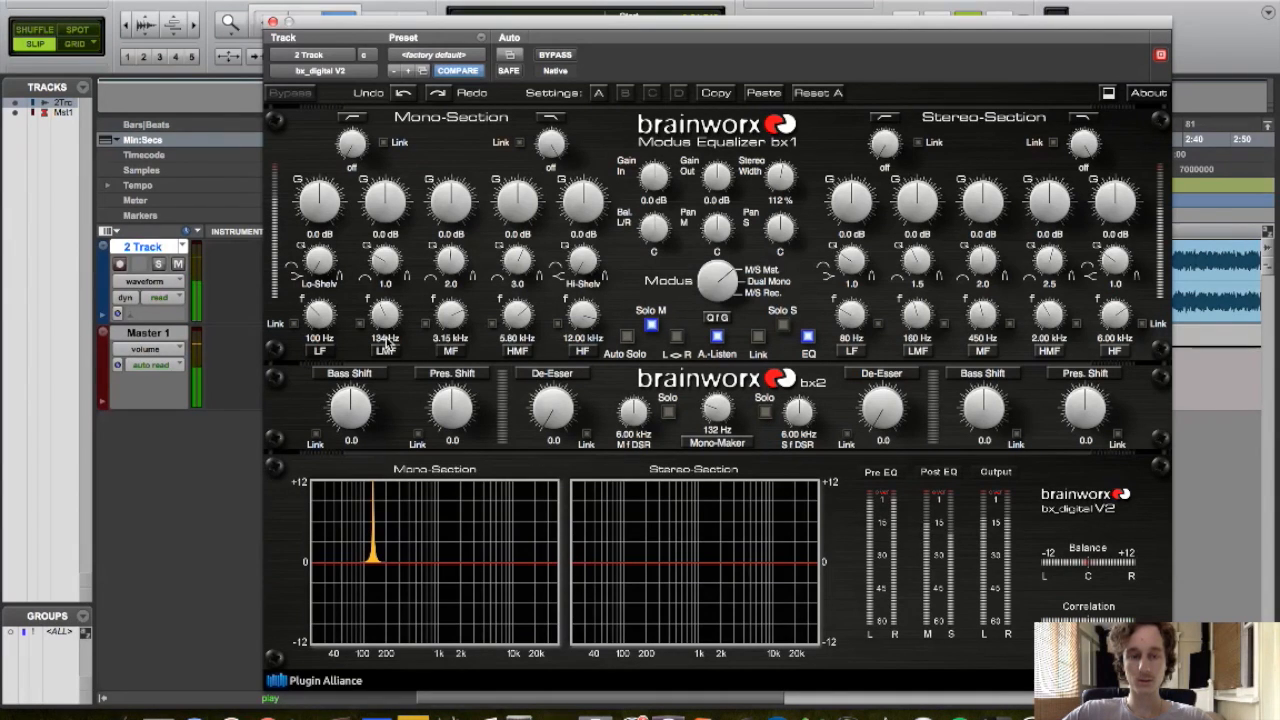
click(361, 322)
drag(397, 209, 390, 206)
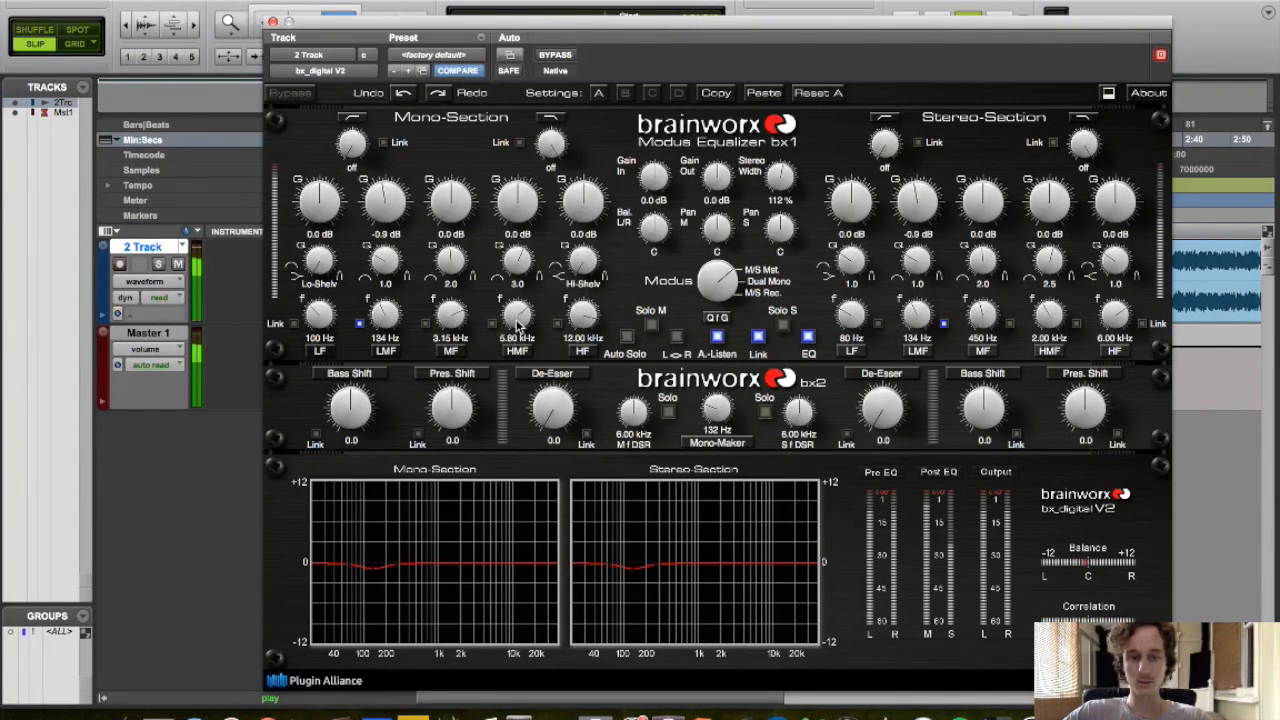
Cut the mono mid band by -0.6 dB at 385 Hz and link it to the stereo section
drag(452, 318, 450, 360)
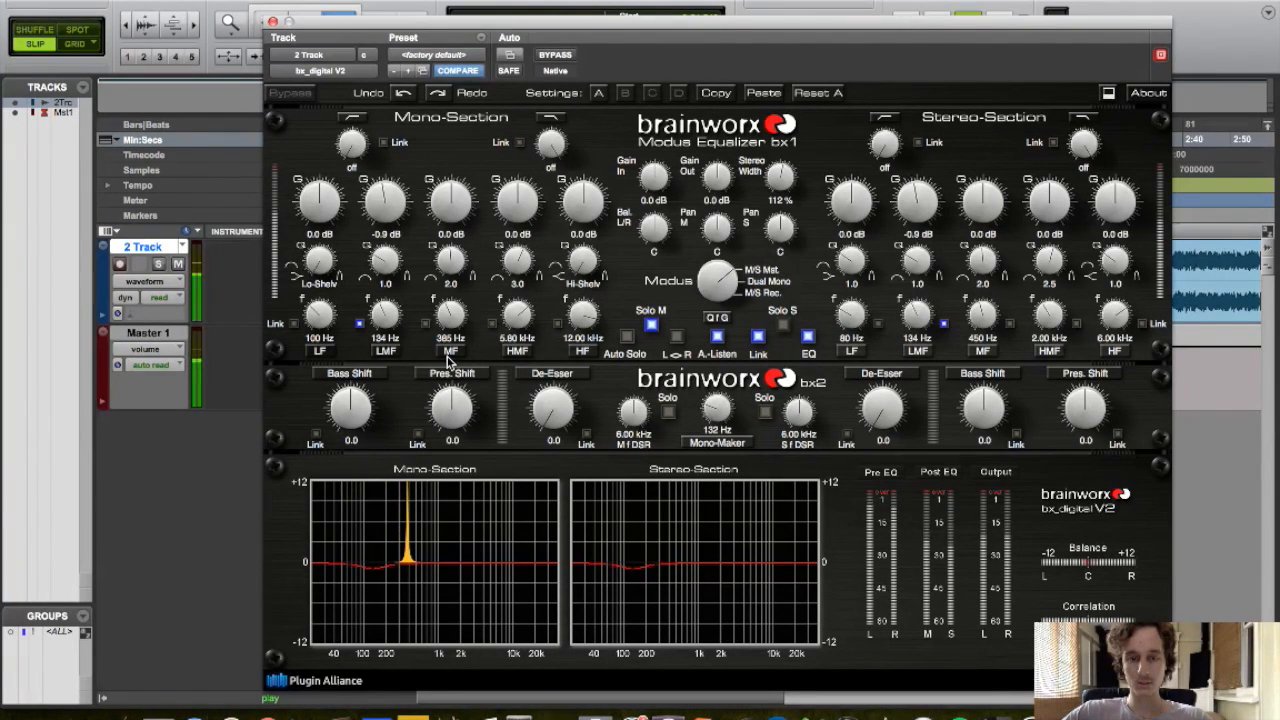
drag(448, 184, 448, 188)
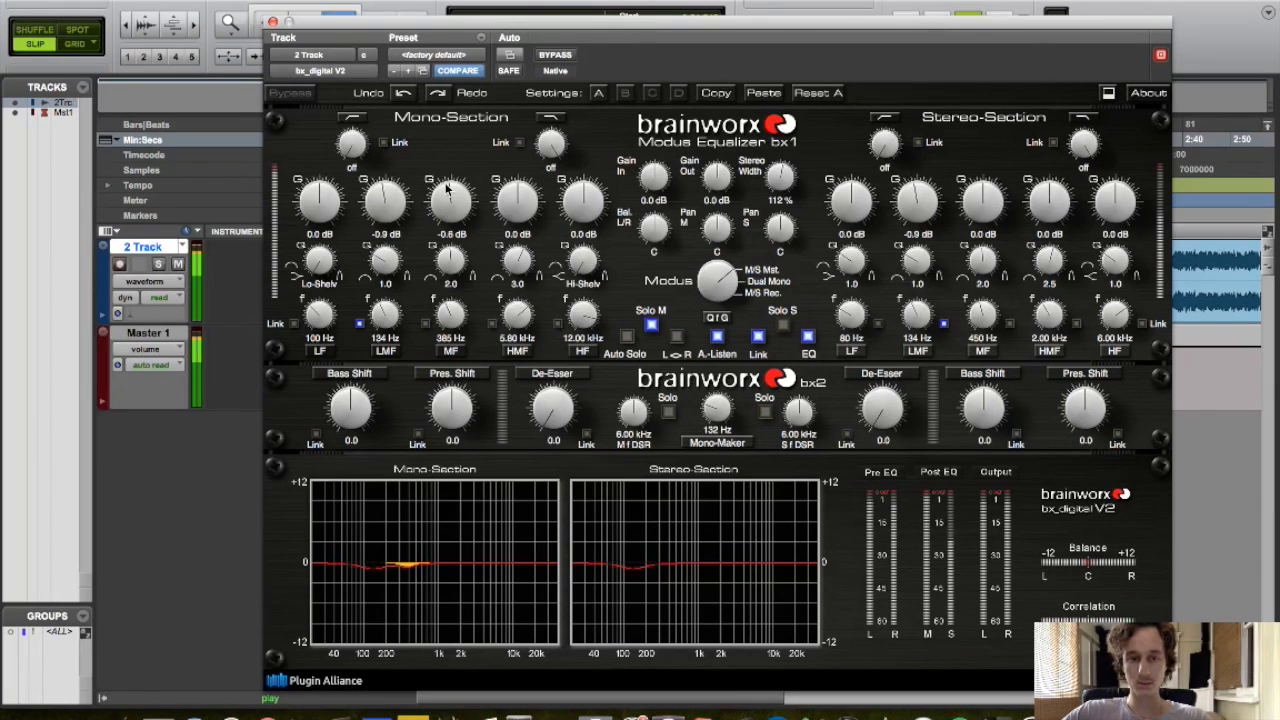
click(425, 323)
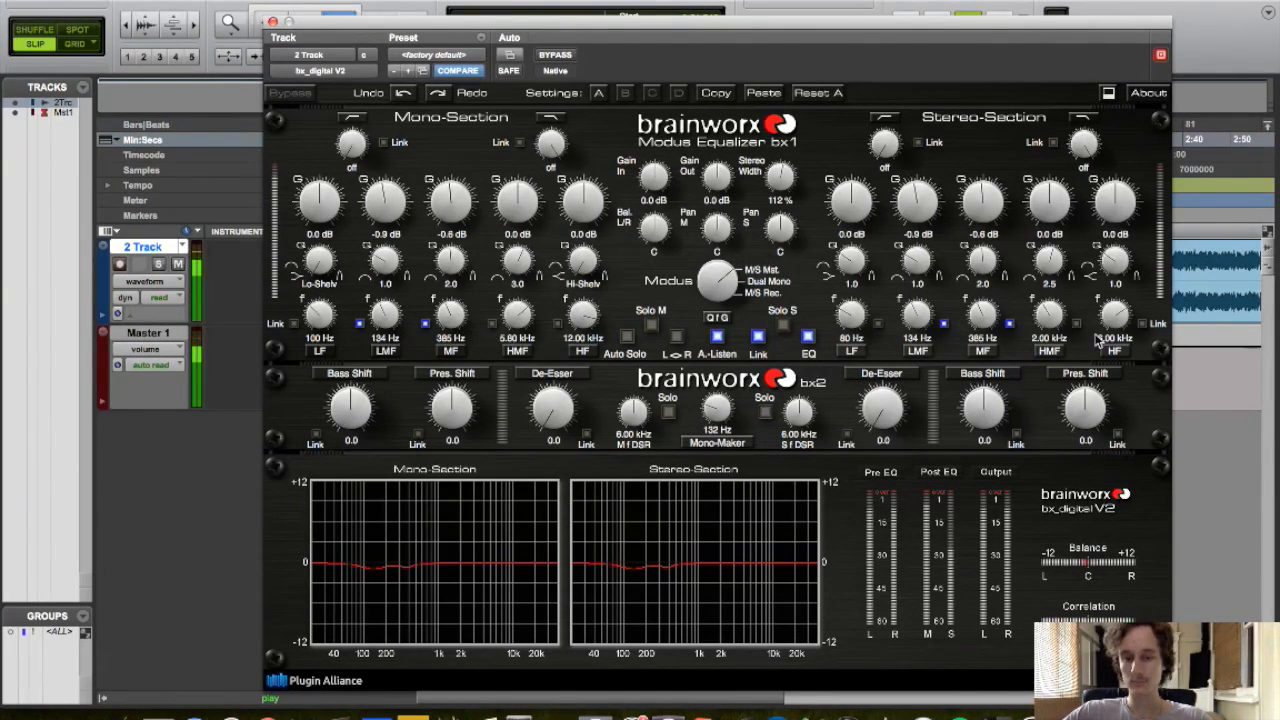
Set the stereo high-mid to 9.10 kHz and make the stereo high band a 2.6 dB high shelf at 10.68 kHz
drag(1060, 326, 1058, 272)
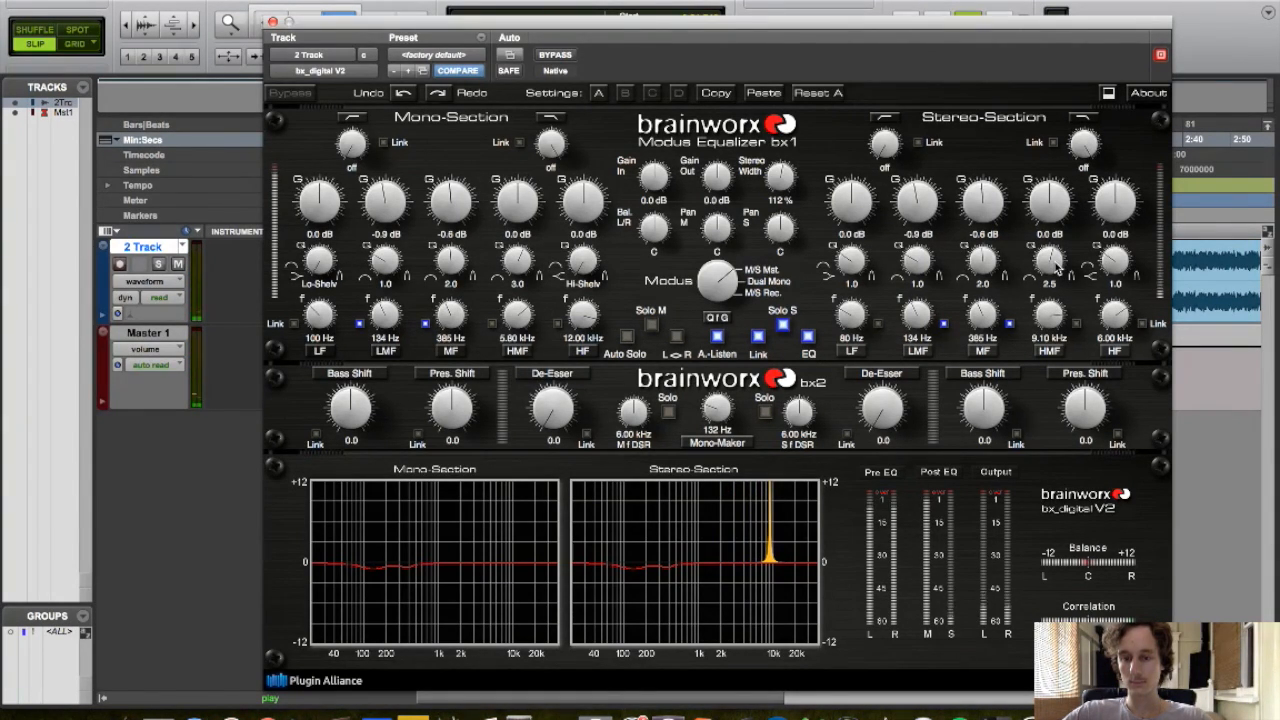
click(1118, 269)
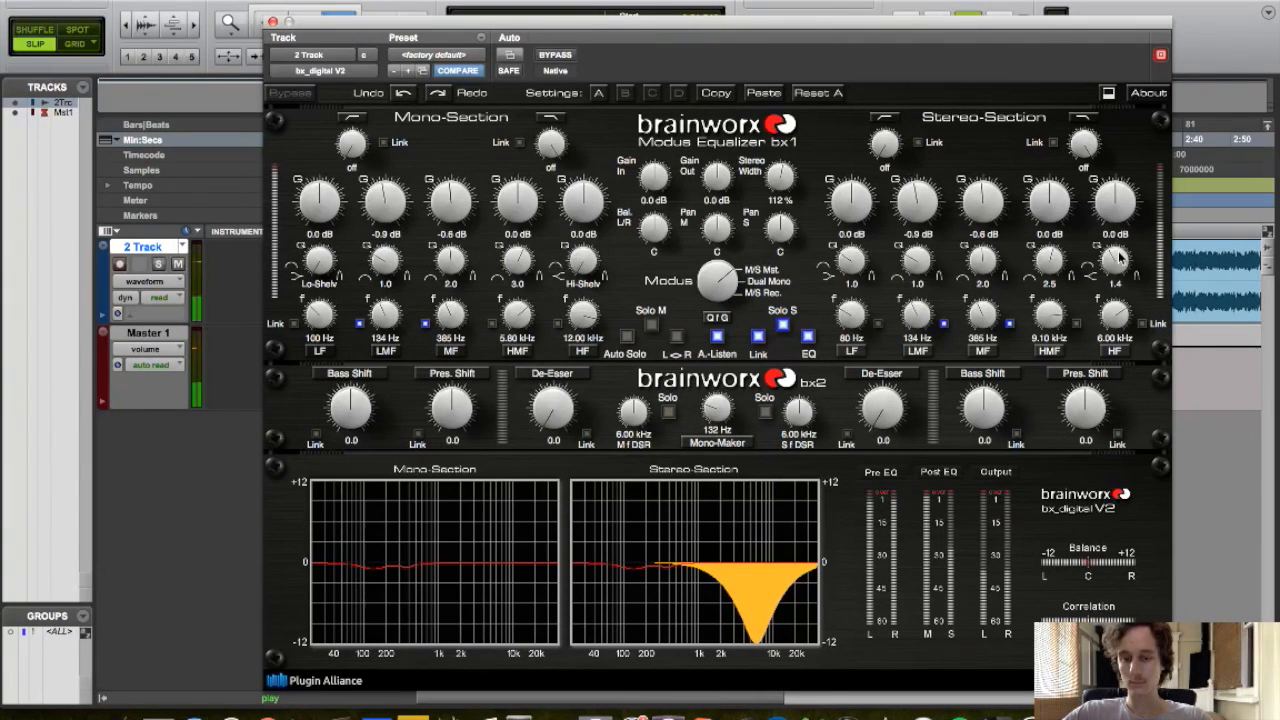
drag(1118, 269, 1118, 198)
drag(1120, 250, 1112, 293)
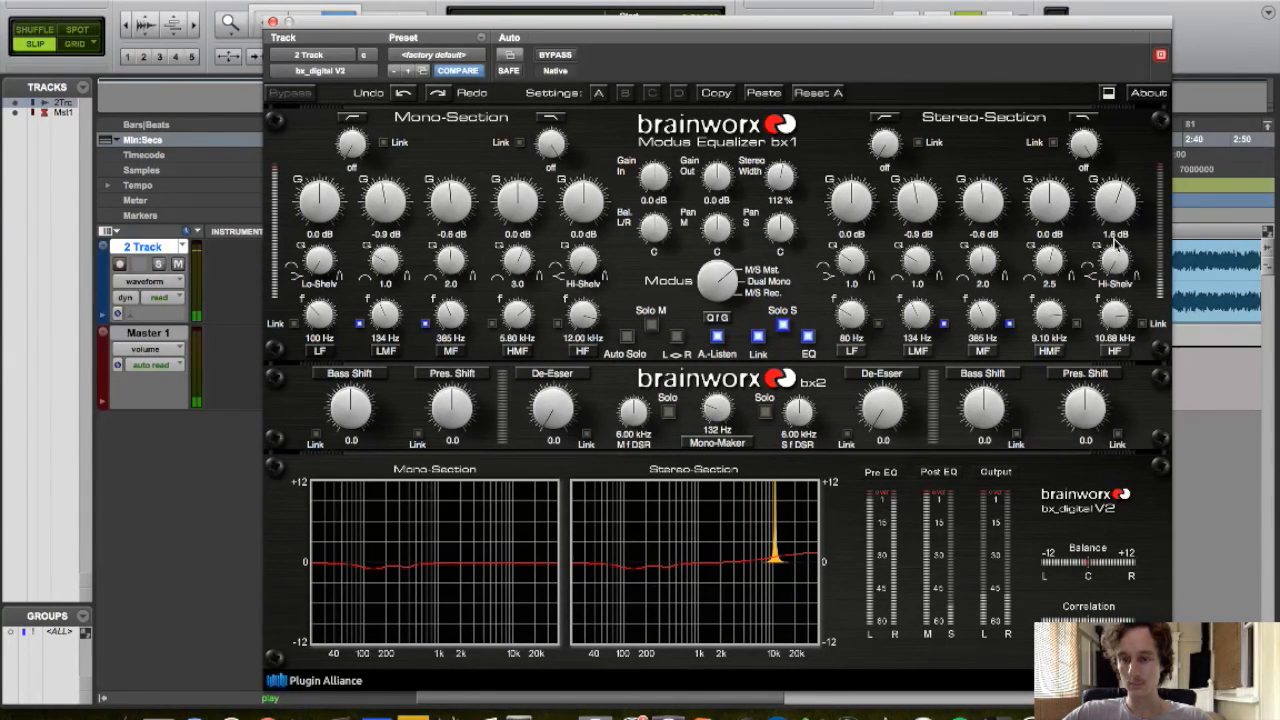
drag(1119, 216, 1118, 211)
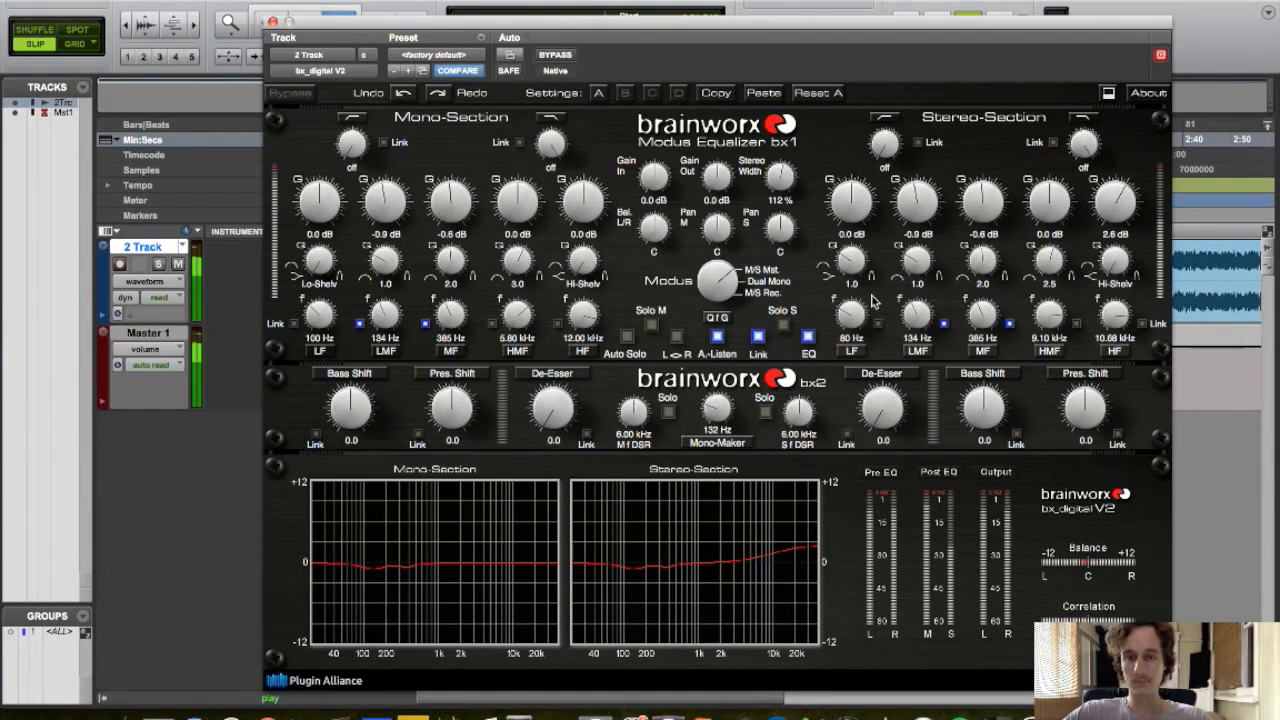
Cut the mono high-mid band by -1.4 dB at 15.17 kHz and close the plugin
drag(520, 320, 518, 284)
drag(520, 207, 520, 214)
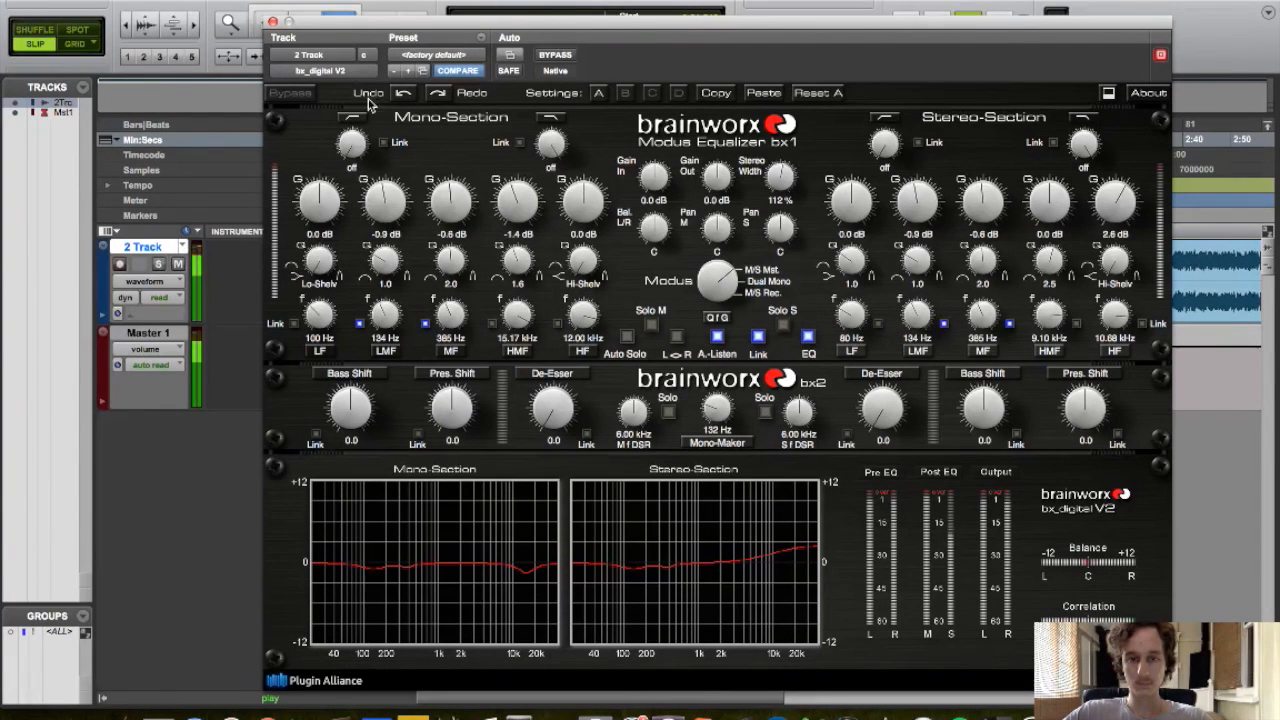
click(272, 21)
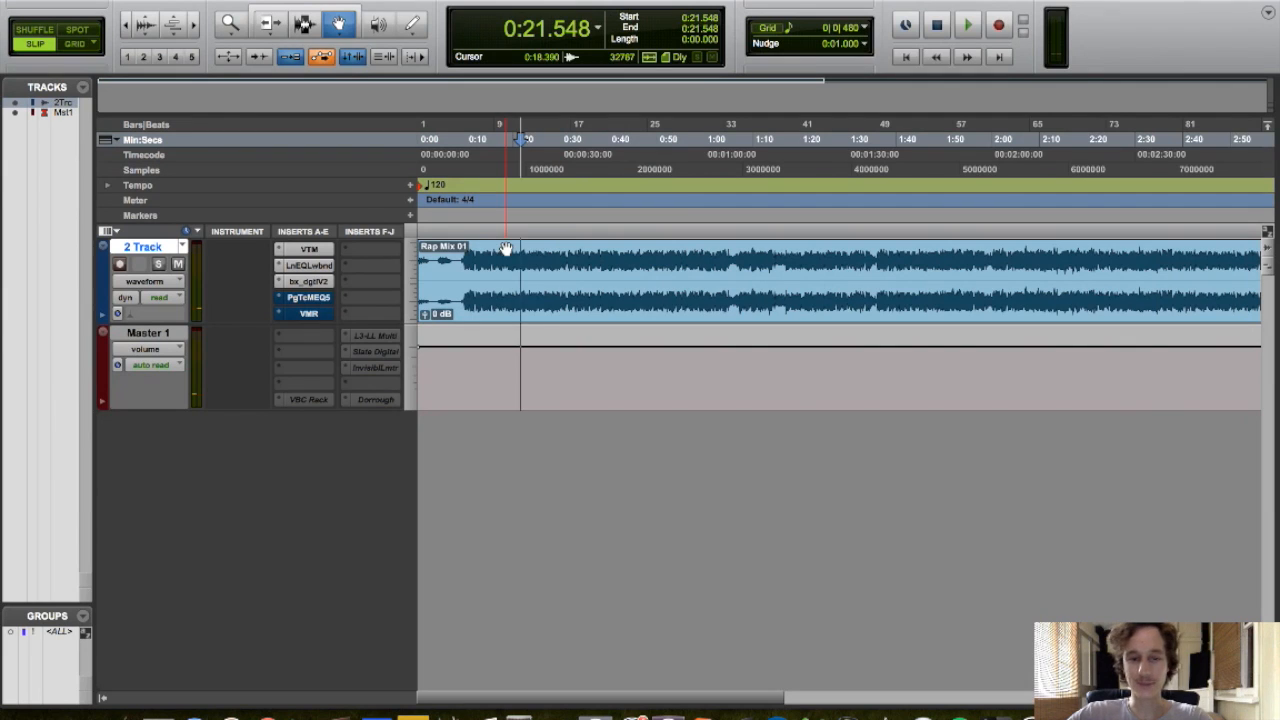
Reopen the bx_digital V2 plugin on the 2 Track
click(304, 281)
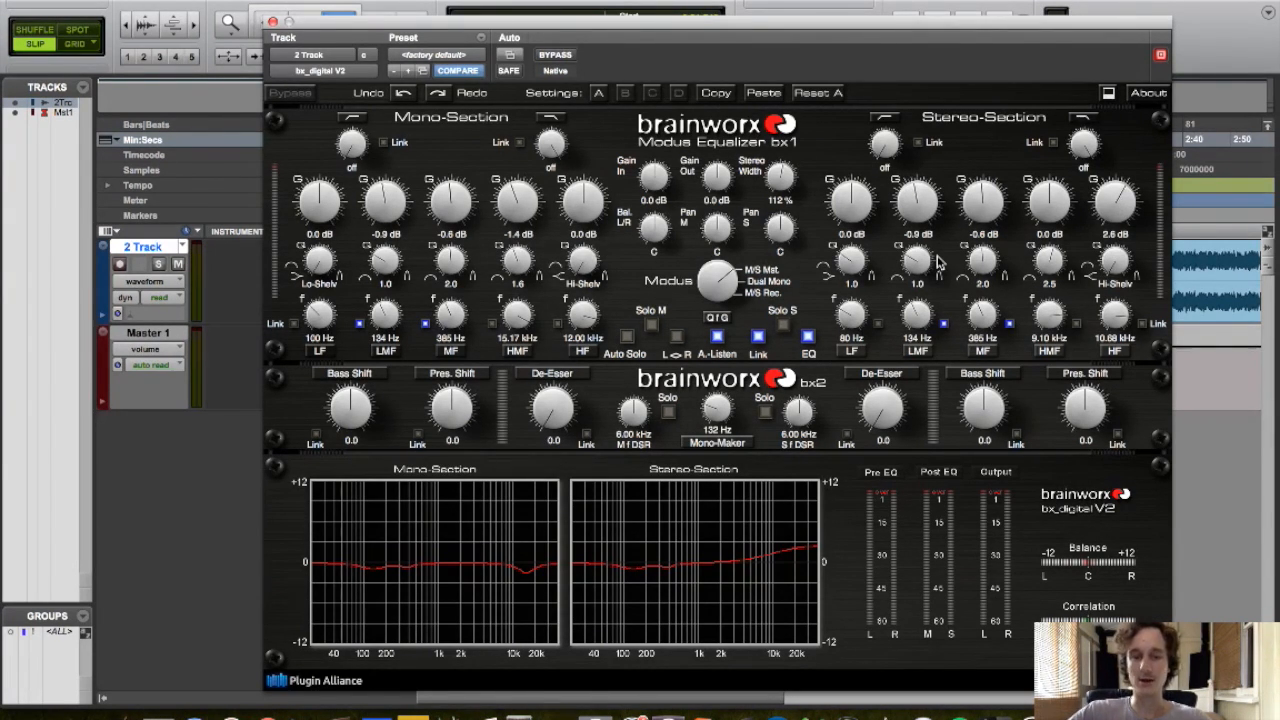
Open the PuigTec MEQ5 plugin on the 2 Track and set its dip band to 200 Hz with a 1.6 cut
click(1110, 262)
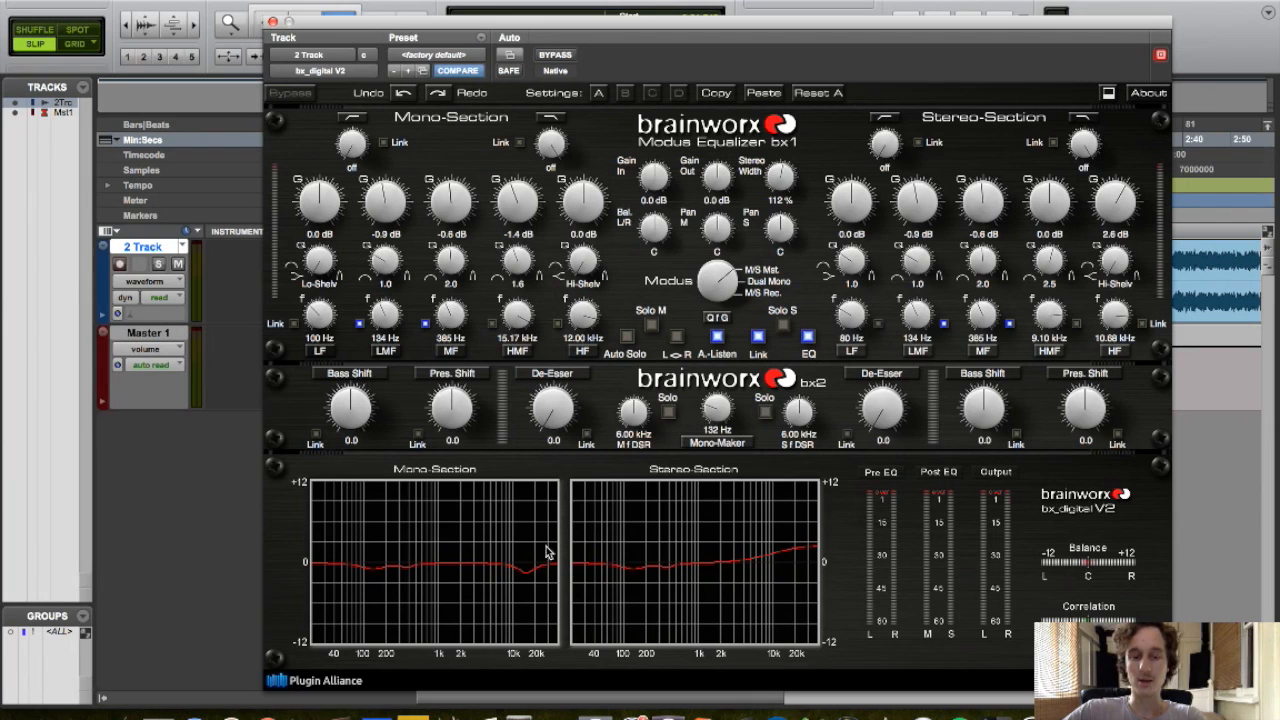
click(272, 22)
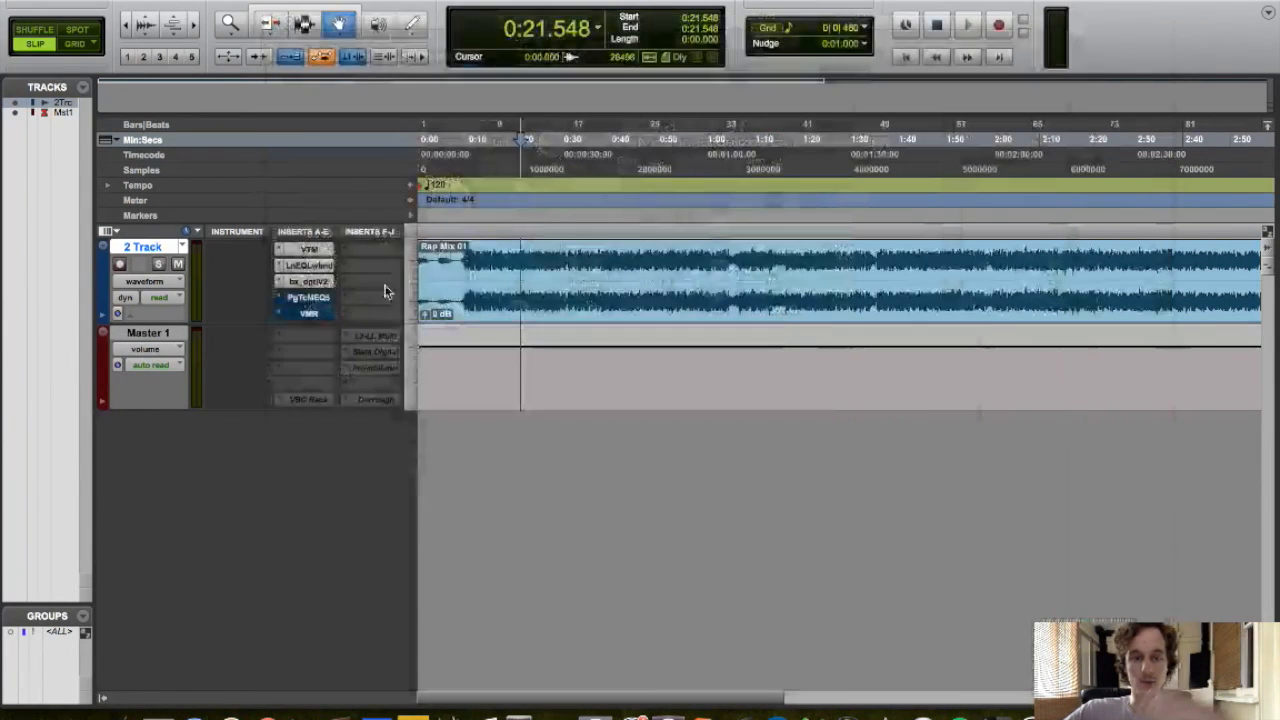
key(space)
click(310, 298)
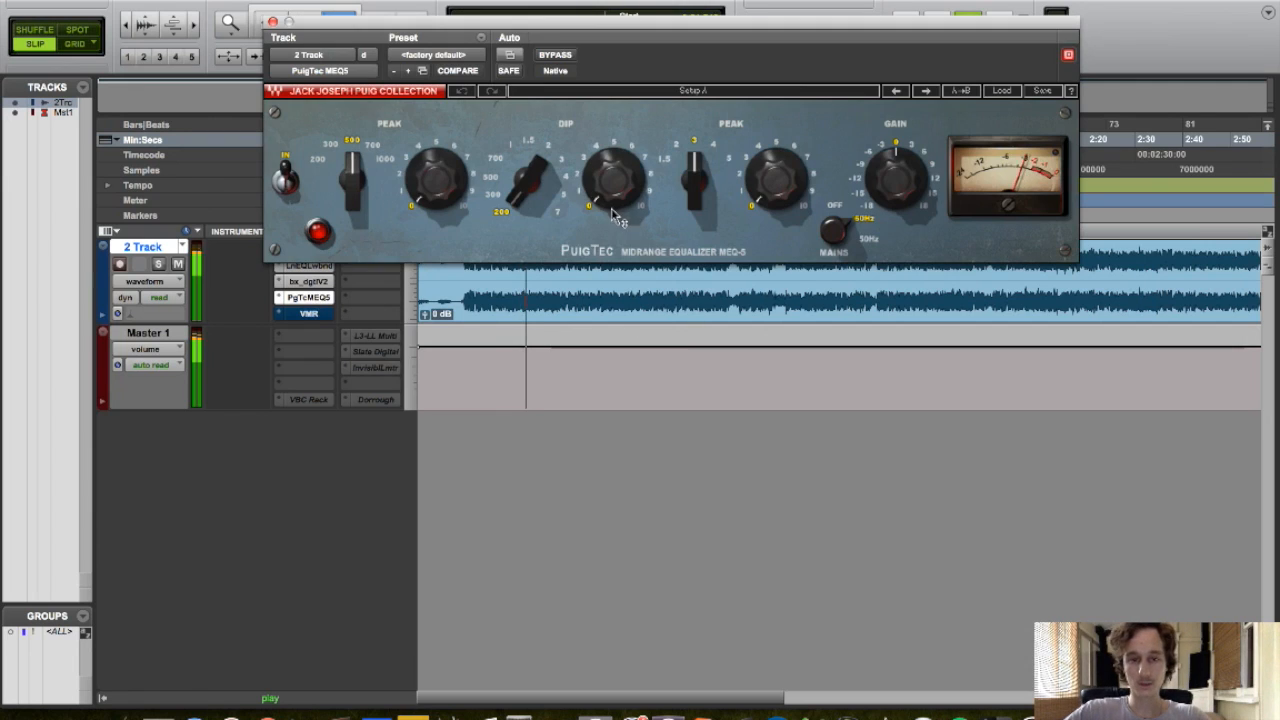
drag(615, 207, 615, 184)
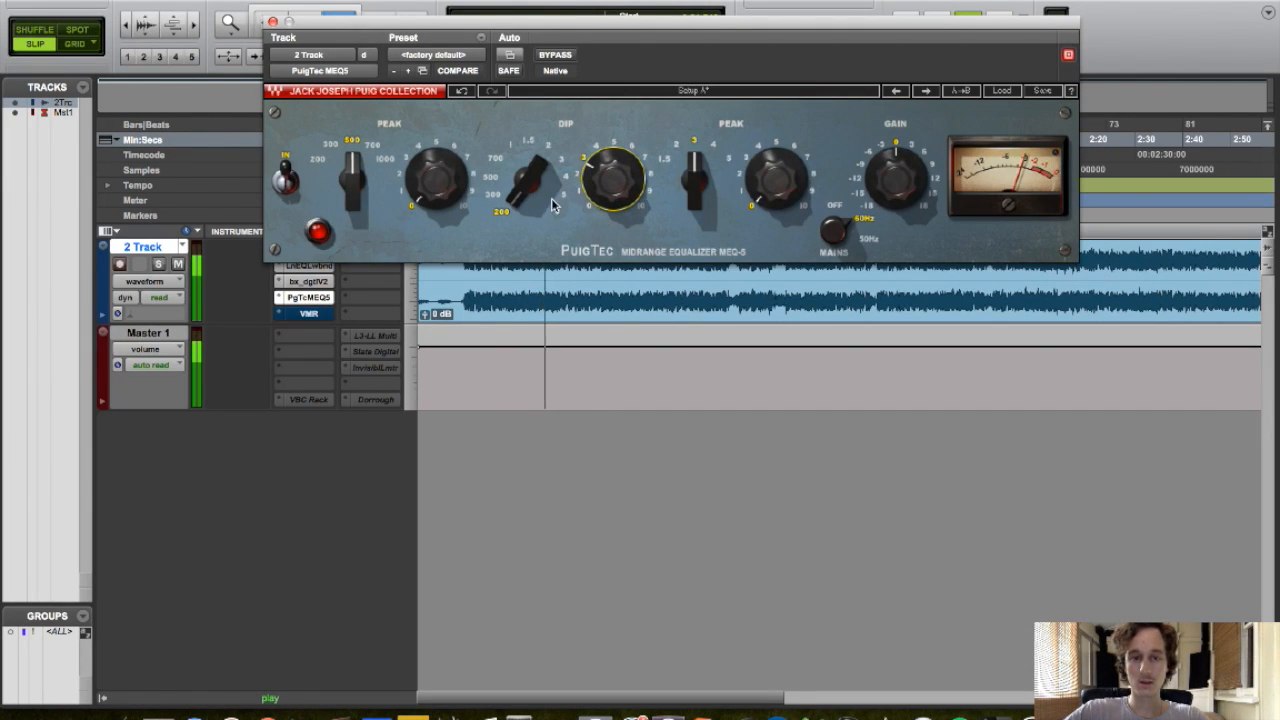
click(490, 197)
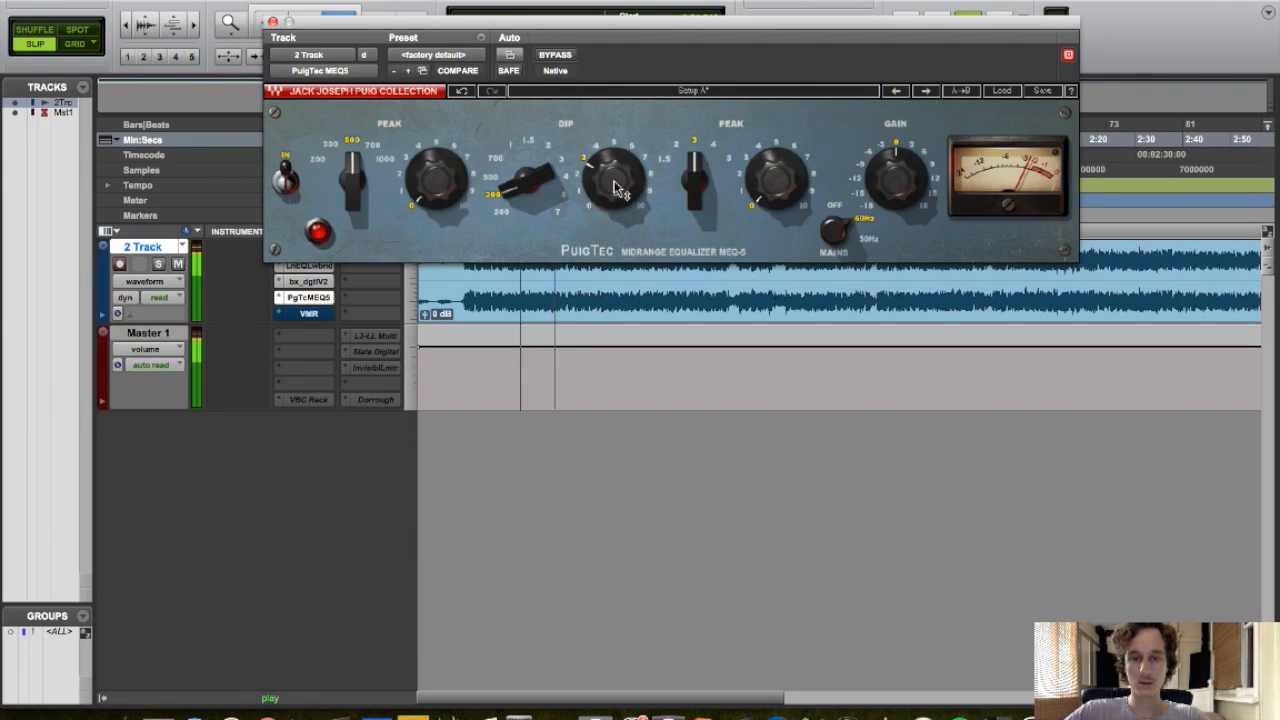
click(506, 208)
alt+click(621, 163)
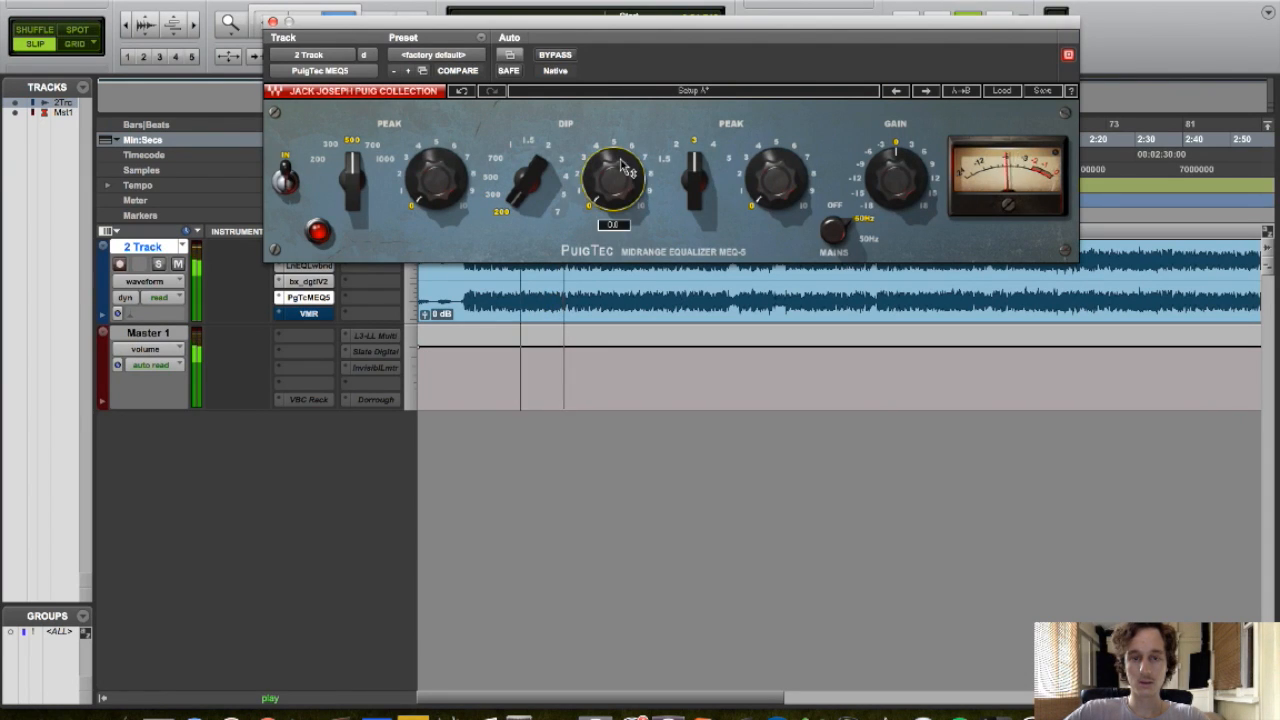
mouse_move(620, 184)
mouse_down()
mouse_move(620, 145)
mouse_move(620, 172)
mouse_up()
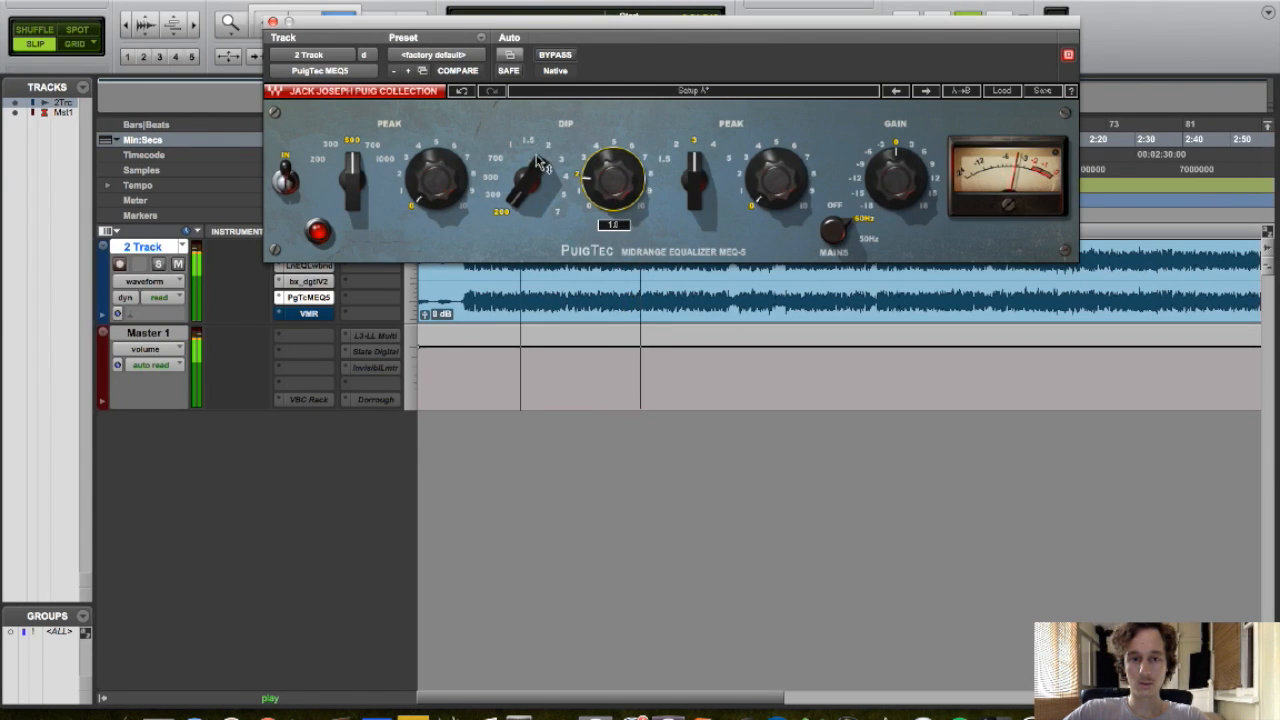
click(273, 22)
key(space)
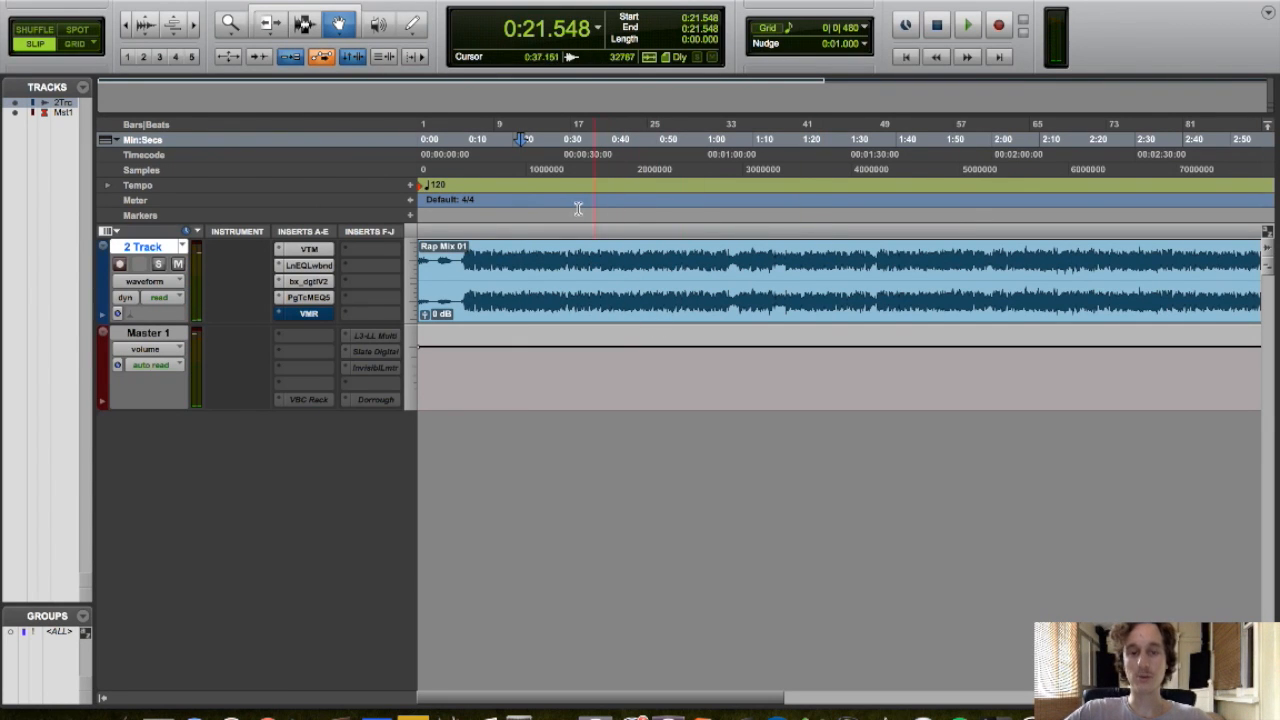
Reopen bx_digital V2 and turn the mono low band into a -0.9 dB bell at 242 Hz with Q 2.8
click(309, 283)
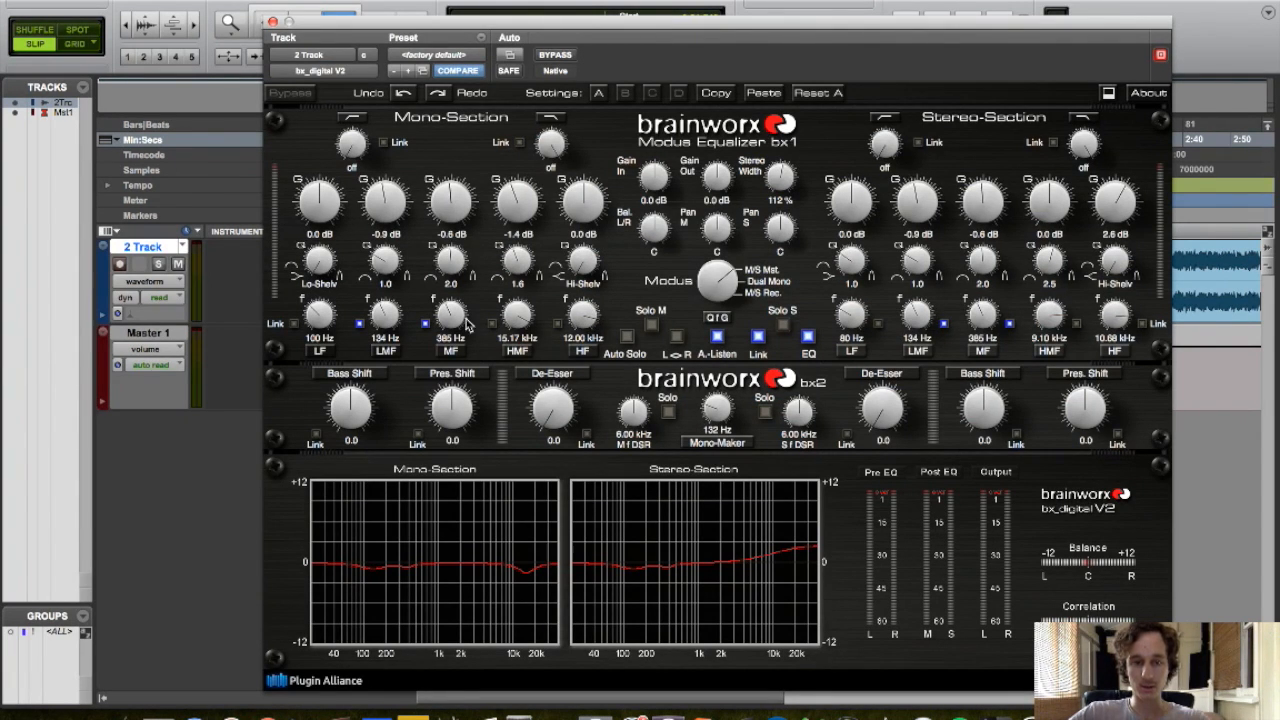
drag(313, 318, 320, 290)
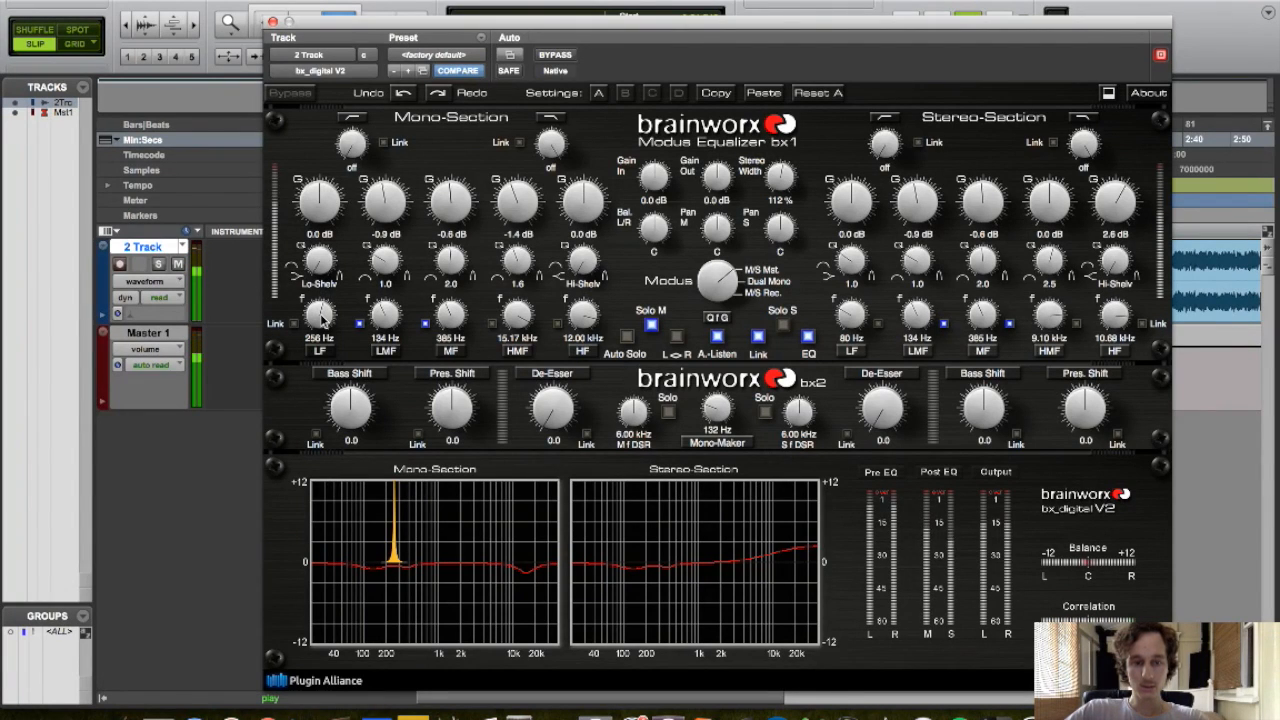
drag(322, 318, 322, 322)
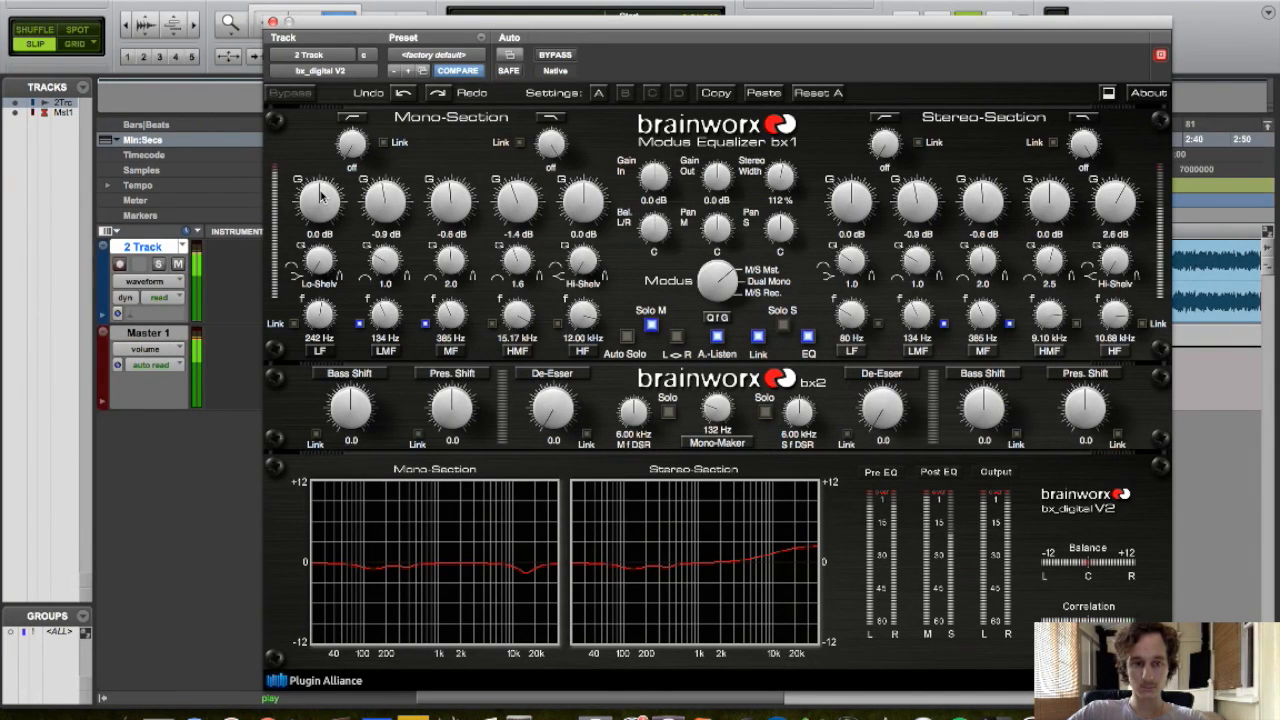
drag(320, 196, 319, 200)
drag(319, 254, 305, 170)
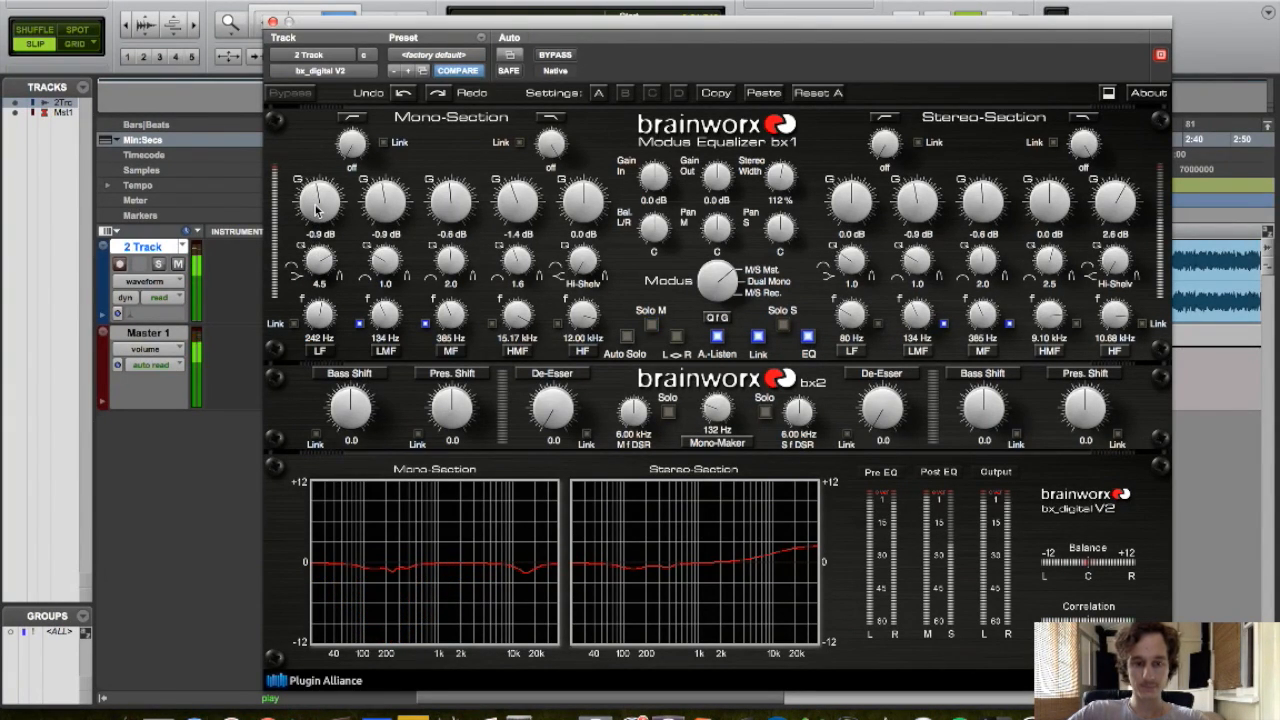
drag(318, 260, 314, 285)
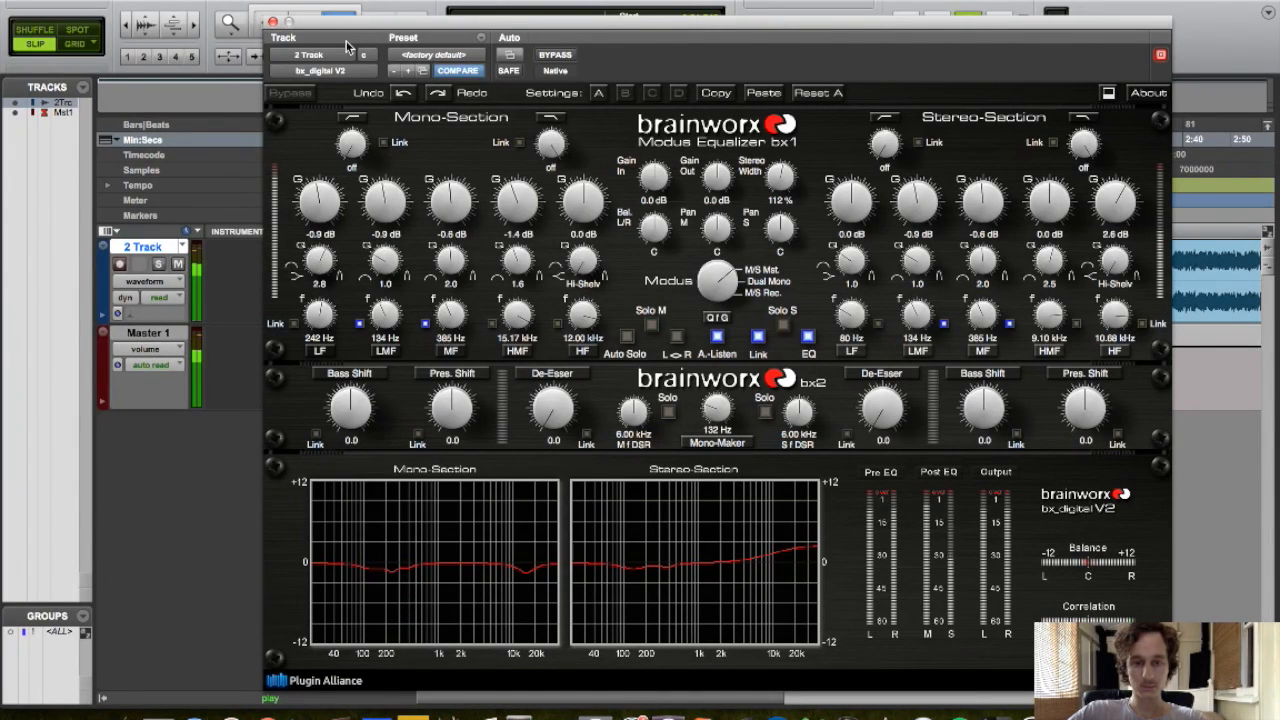
Link the mono low band to the stereo section and close the plugin
click(294, 324)
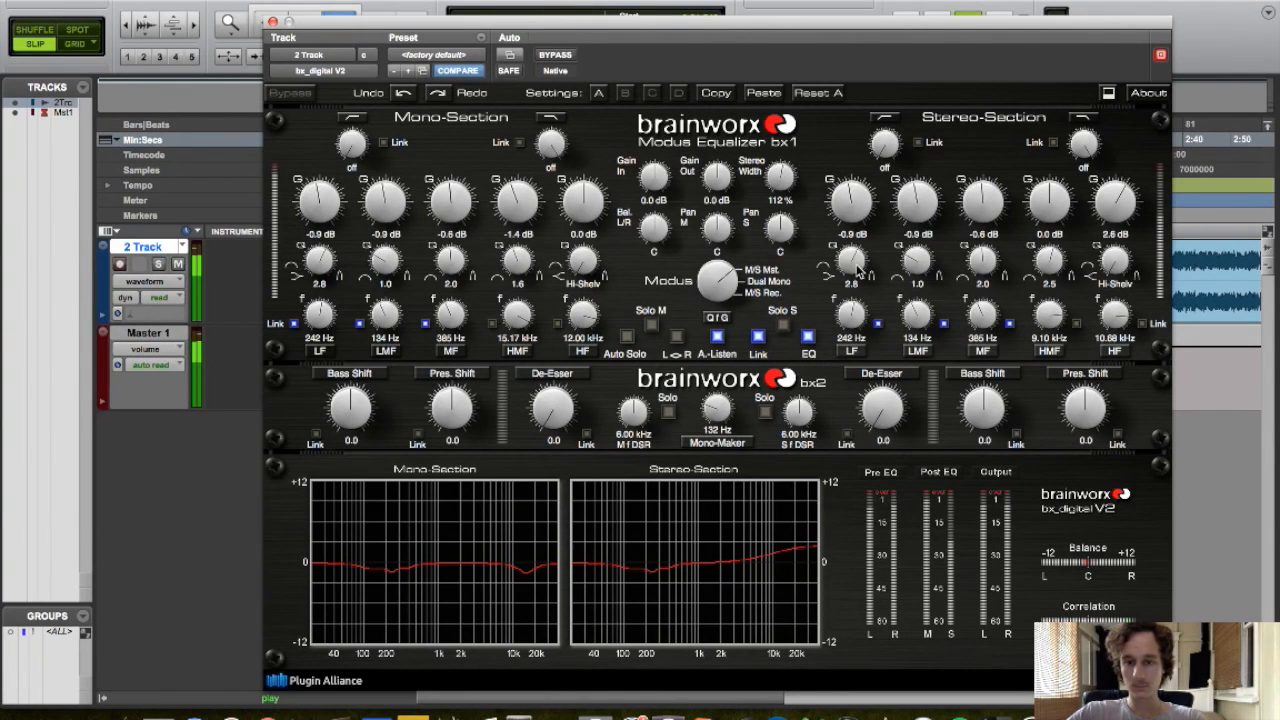
click(272, 22)
key(space)
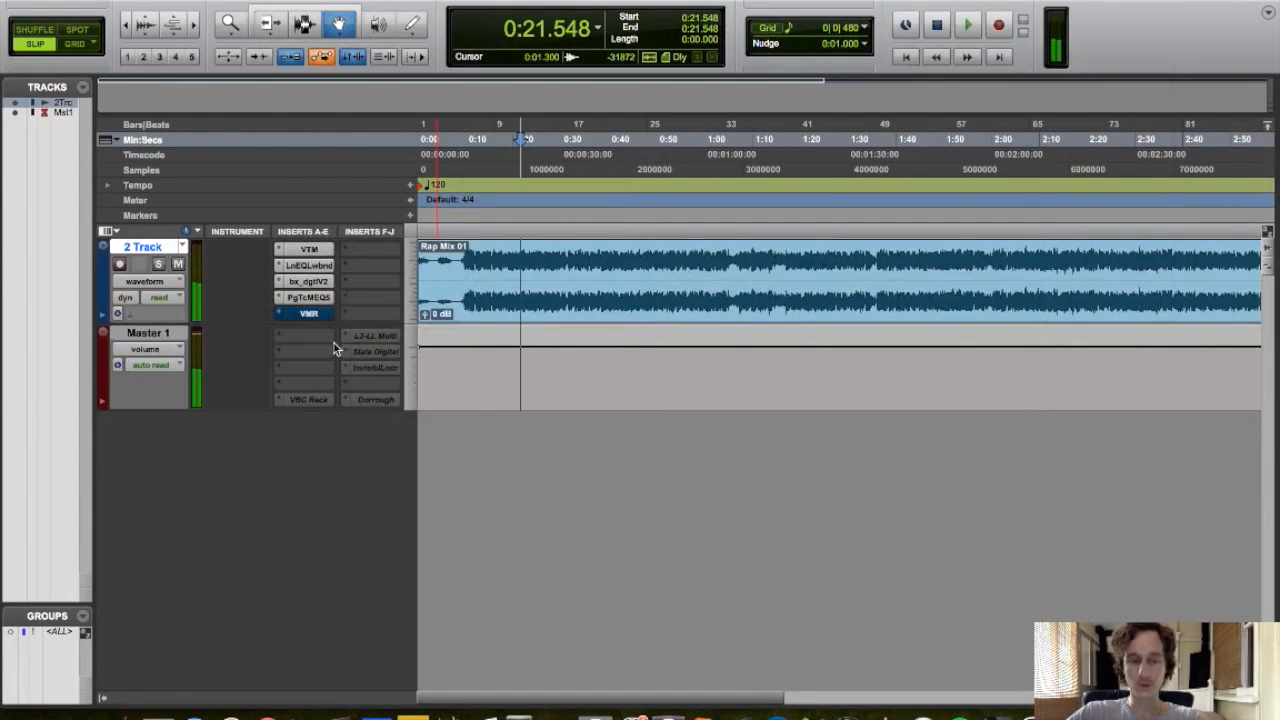
Open the Virtual Mix Rack insert on the 2 Track and move its window higher on screen
super+click(310, 314)
click(315, 314)
drag(777, 28, 720, 15)
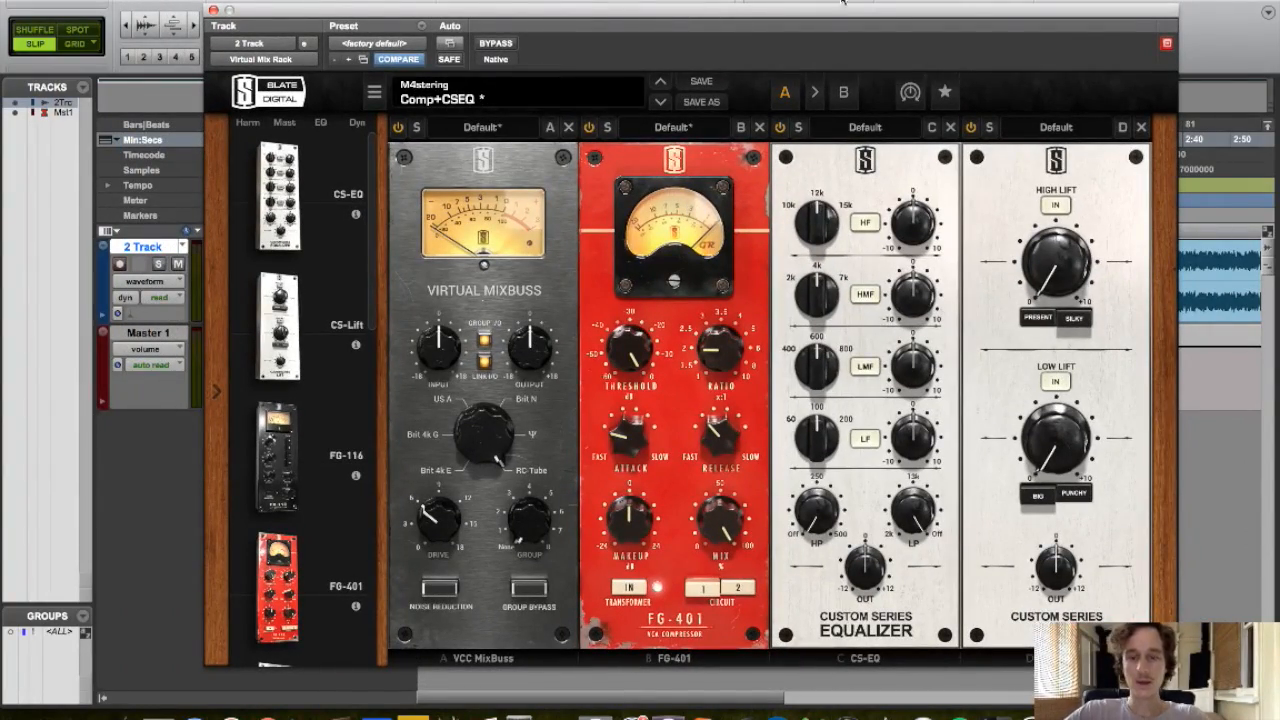
mouse_move(813, 13)
mouse_down()
mouse_move(1020, 130)
mouse_move(904, 130)
mouse_move(830, 10)
mouse_move(811, 3)
mouse_up()
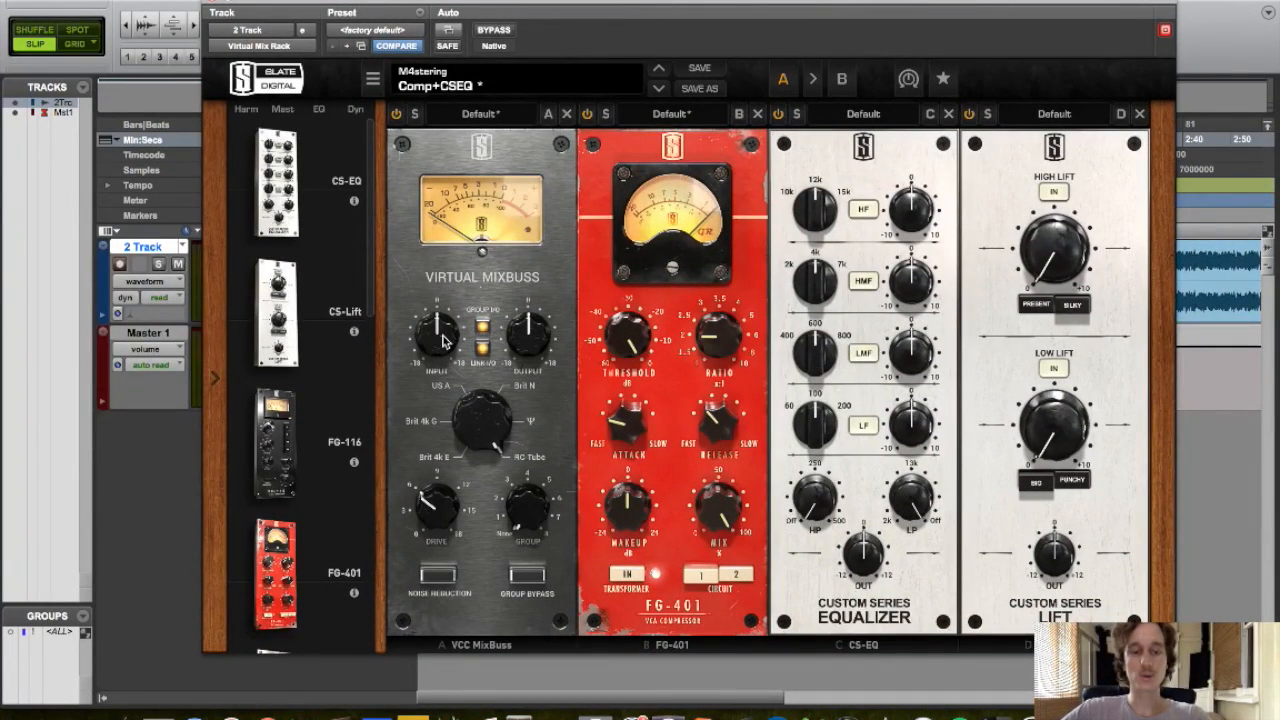
mouse_move(444, 340)
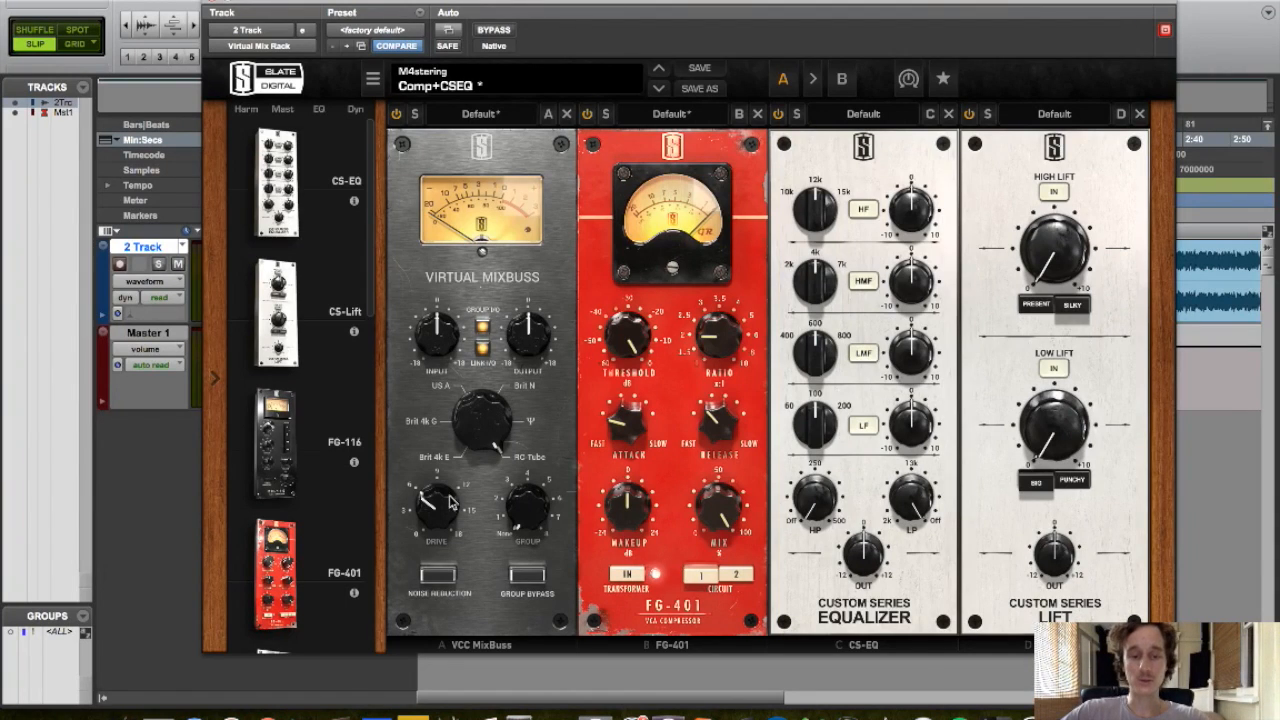
key(space)
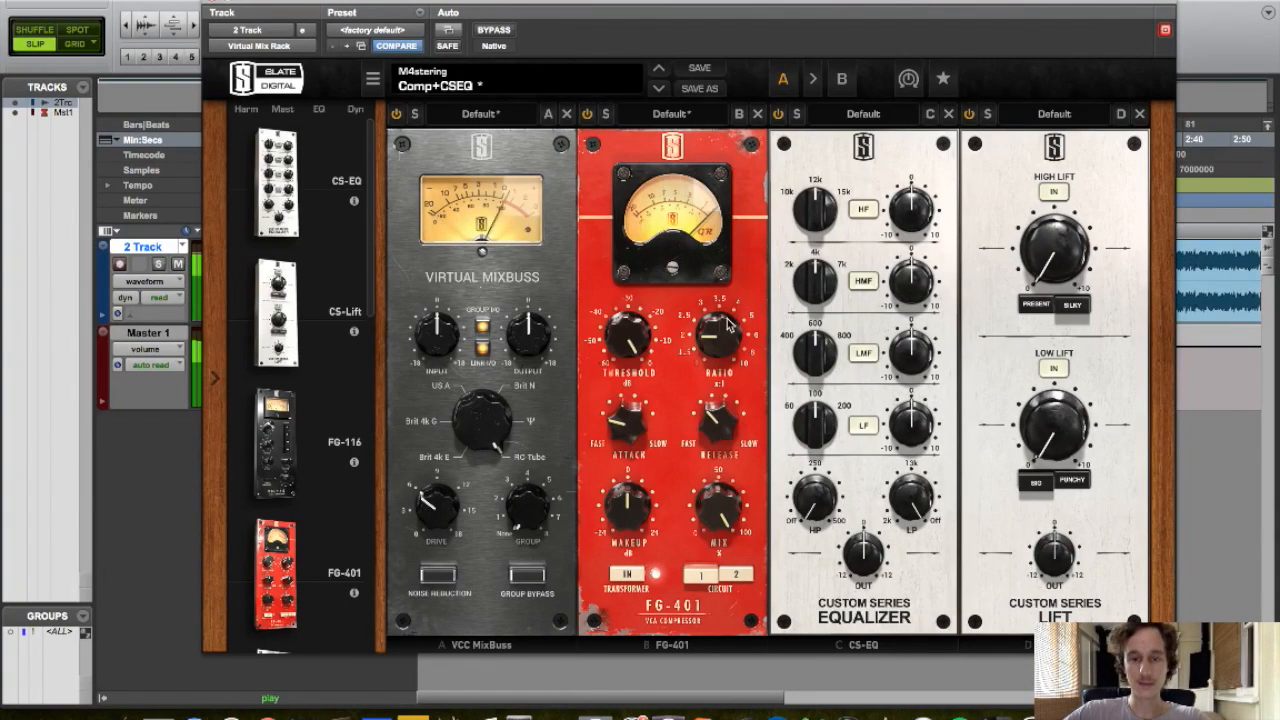
Adjust the VCC MixBuss console type selector and its drive knob
drag(488, 448, 480, 520)
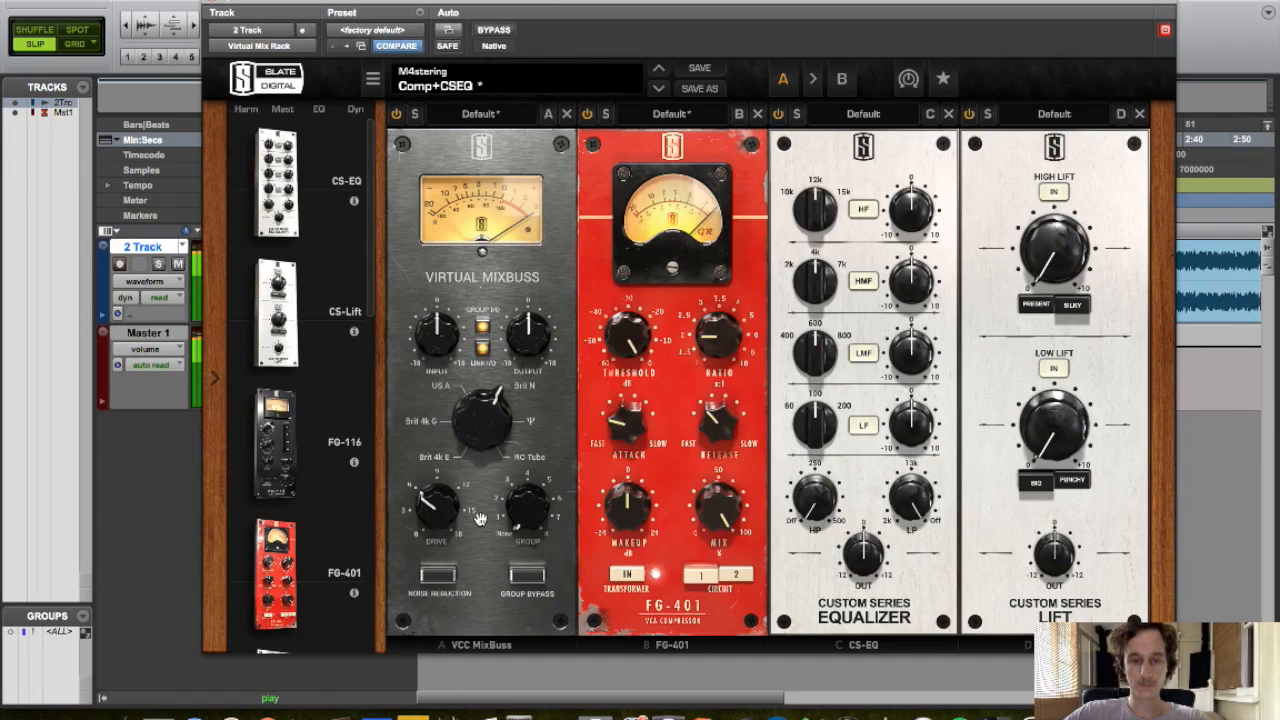
drag(474, 444, 469, 512)
drag(477, 441, 490, 426)
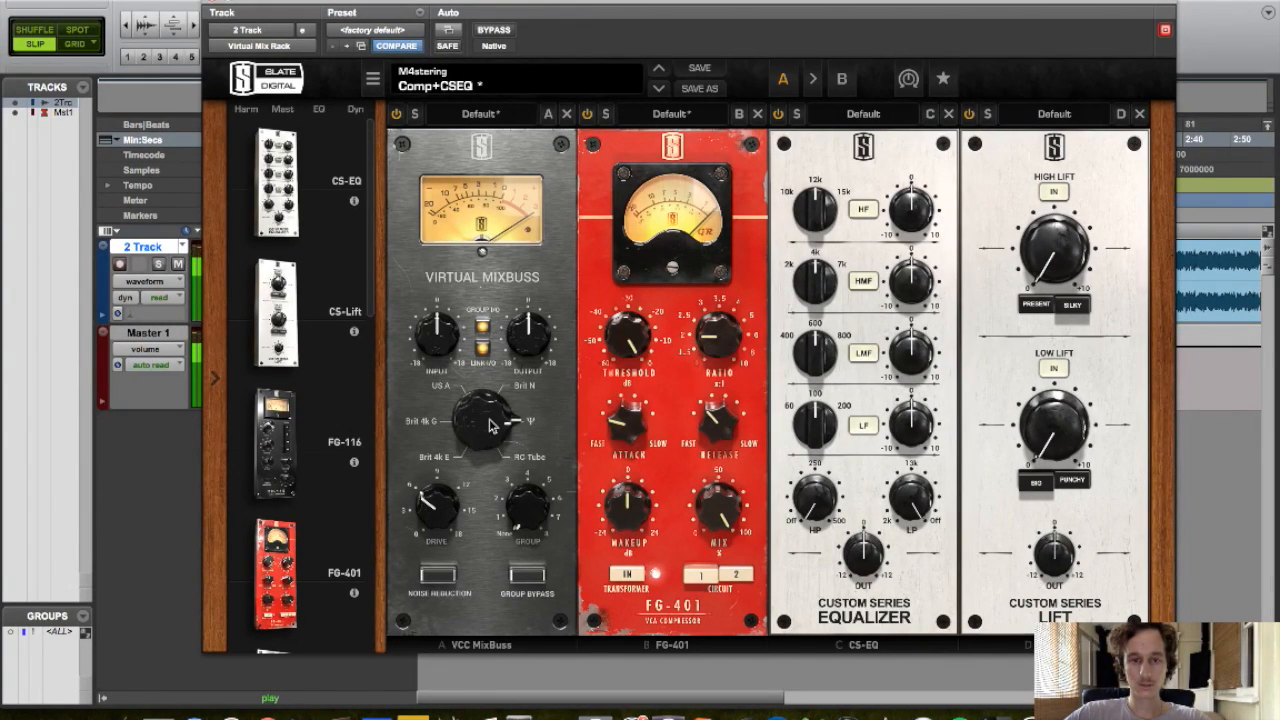
drag(445, 515, 437, 618)
mouse_move(441, 518)
mouse_down()
mouse_move(420, 278)
mouse_move(443, 520)
mouse_up()
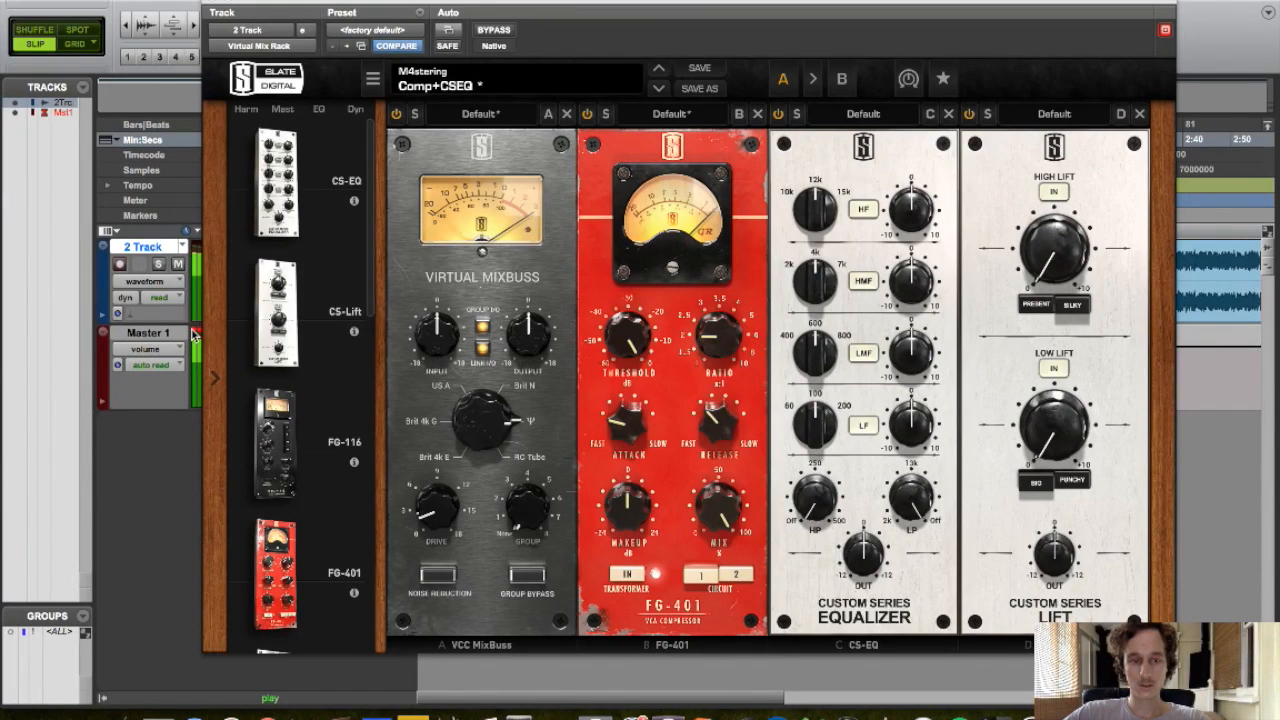
Set the FG-401 compressor threshold to about -5.77 dB and its release to 4
mouse_move(632, 342)
mouse_down()
mouse_move(628, 362)
mouse_move(632, 330)
mouse_up()
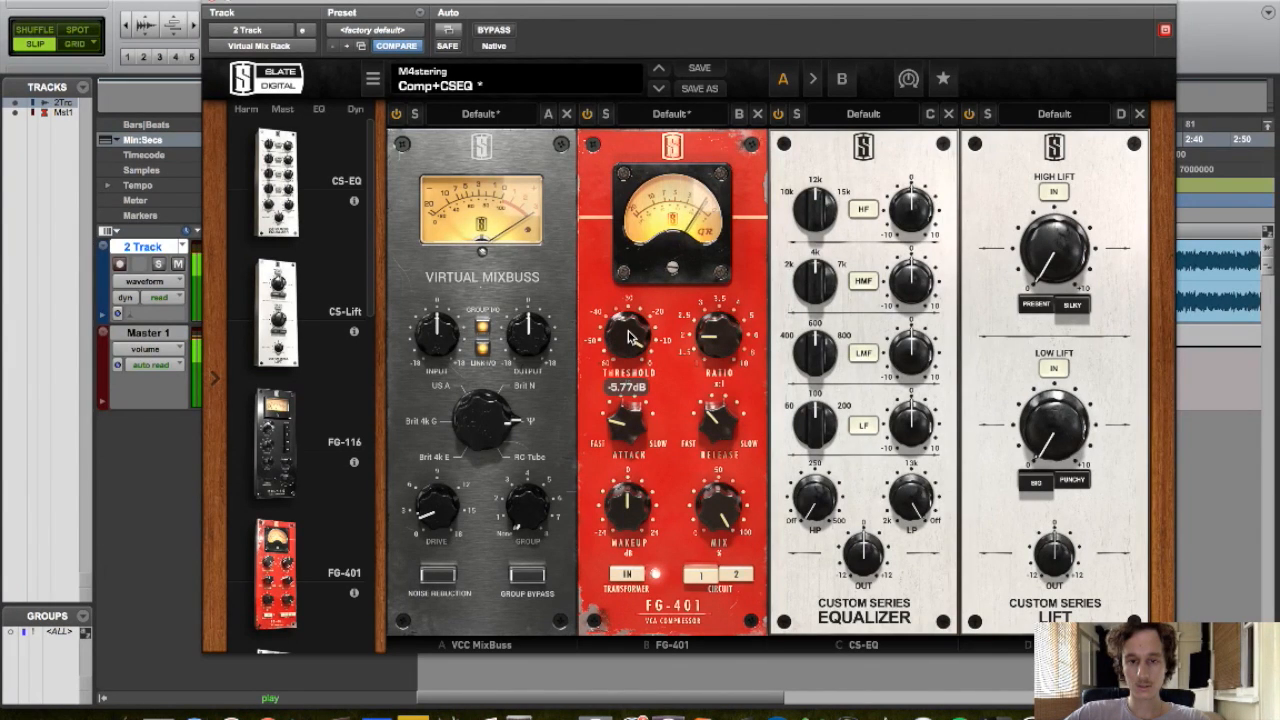
mouse_move(728, 422)
mouse_down()
mouse_move(730, 362)
mouse_move(722, 400)
mouse_up()
drag(726, 447, 717, 405)
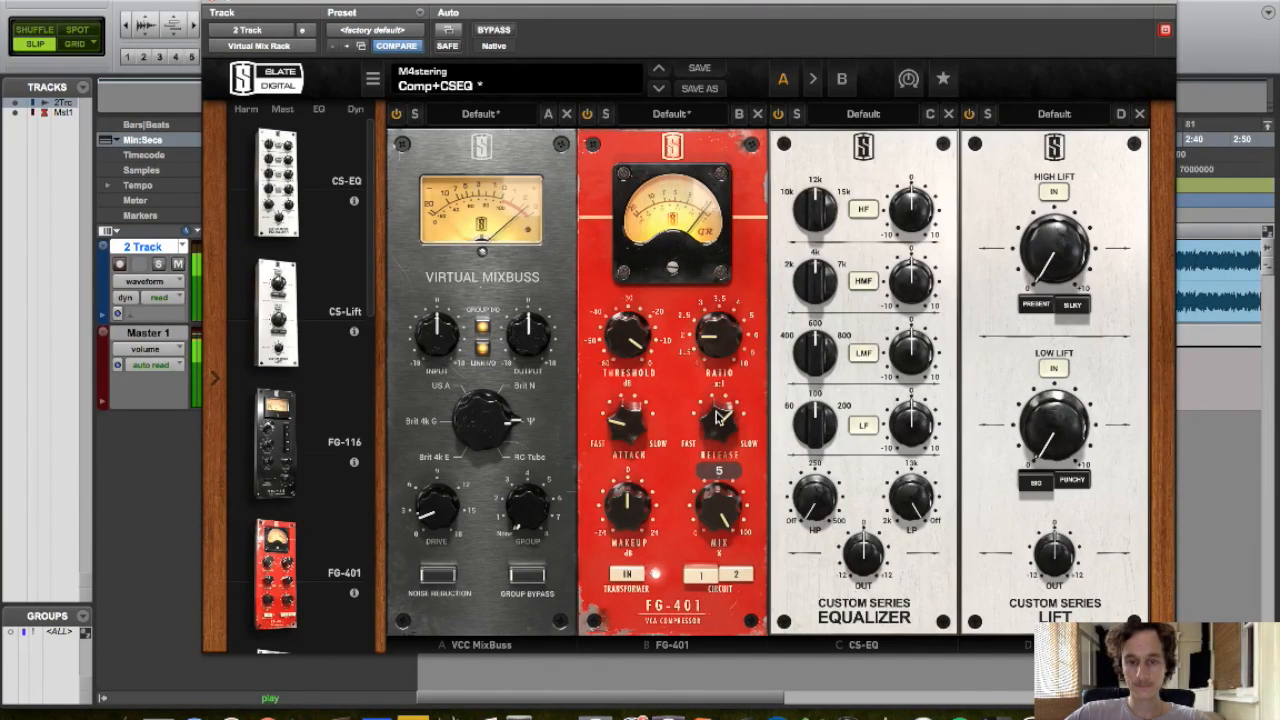
drag(717, 444, 717, 470)
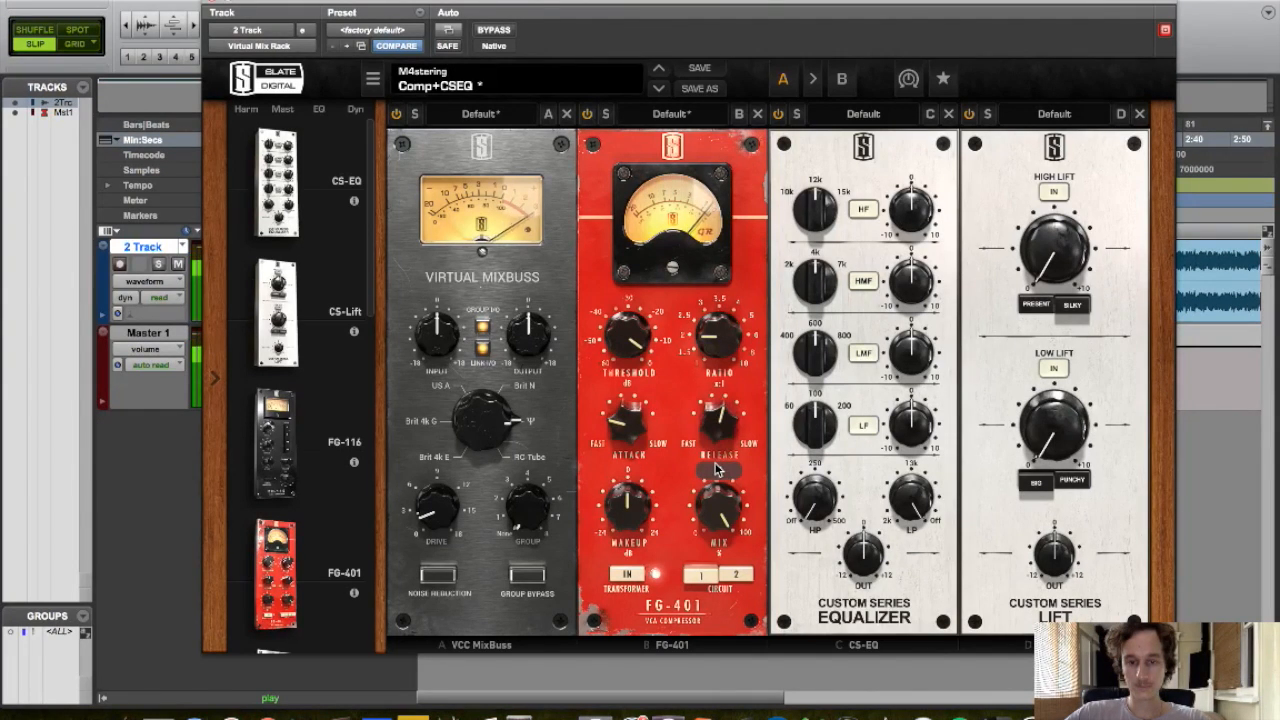
Adjust the FG-401 attack and switch the compressor circuit to 2
click(626, 432)
drag(626, 432, 632, 405)
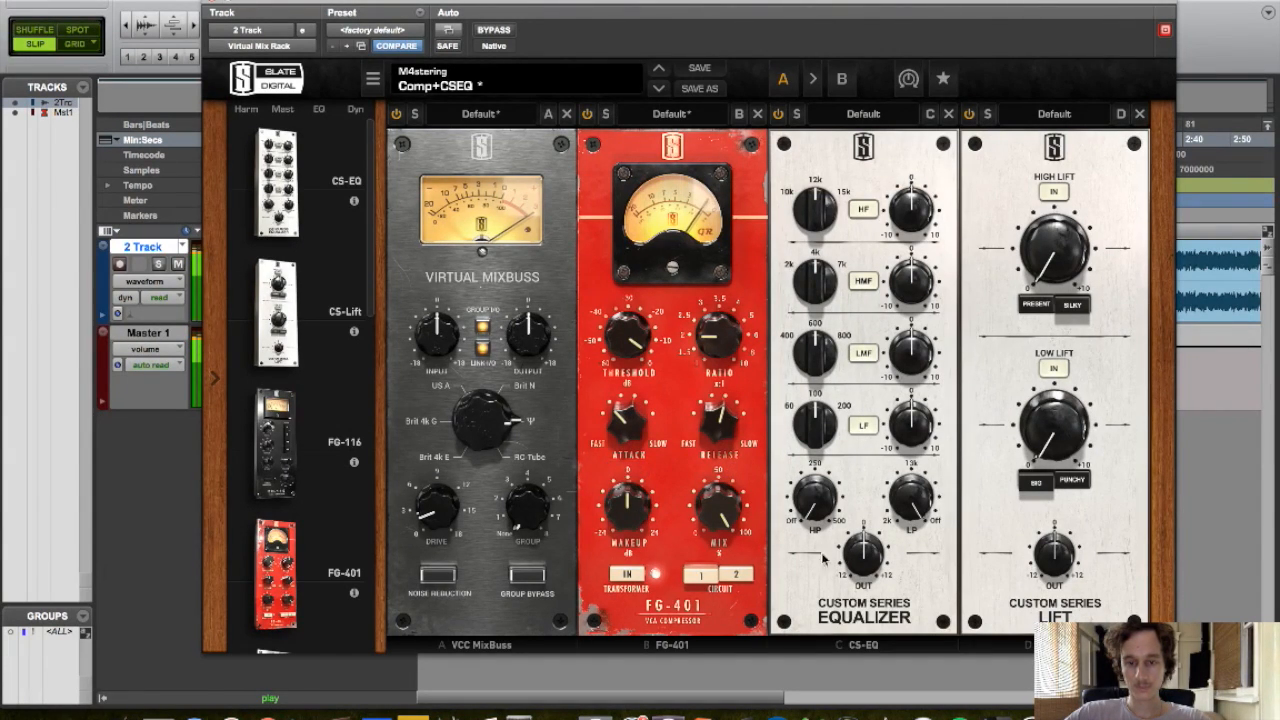
click(698, 582)
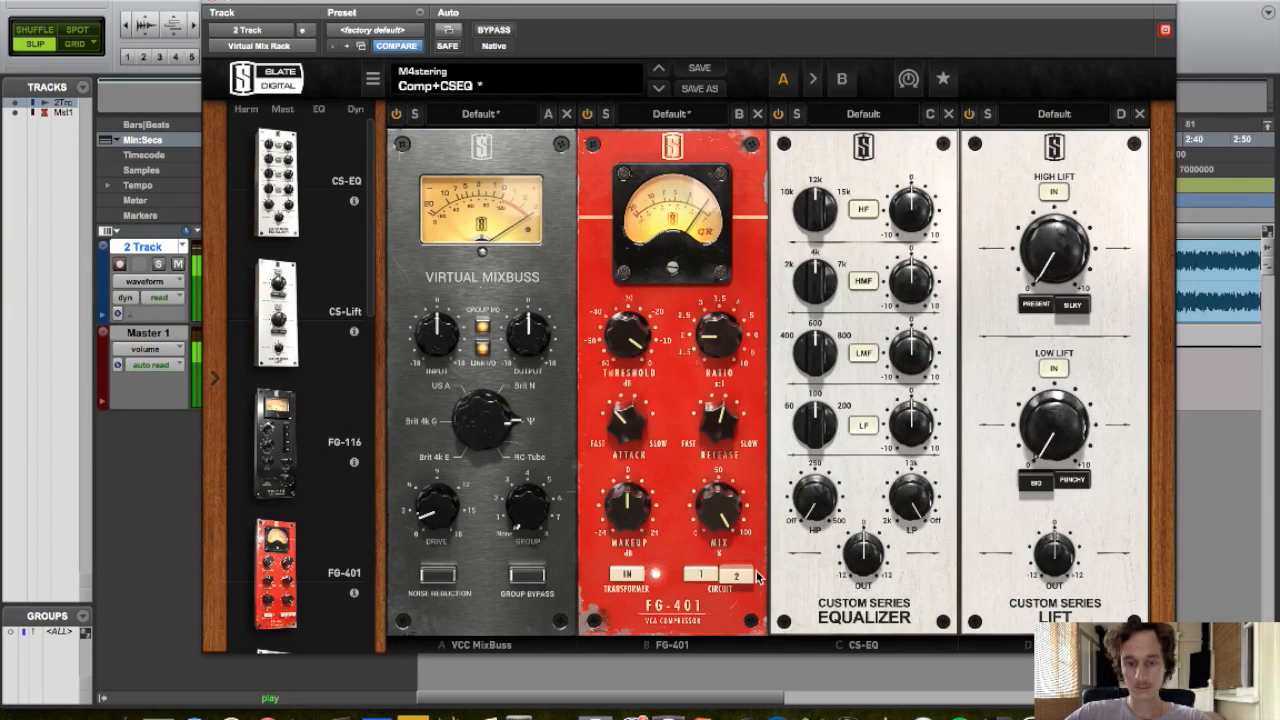
click(737, 576)
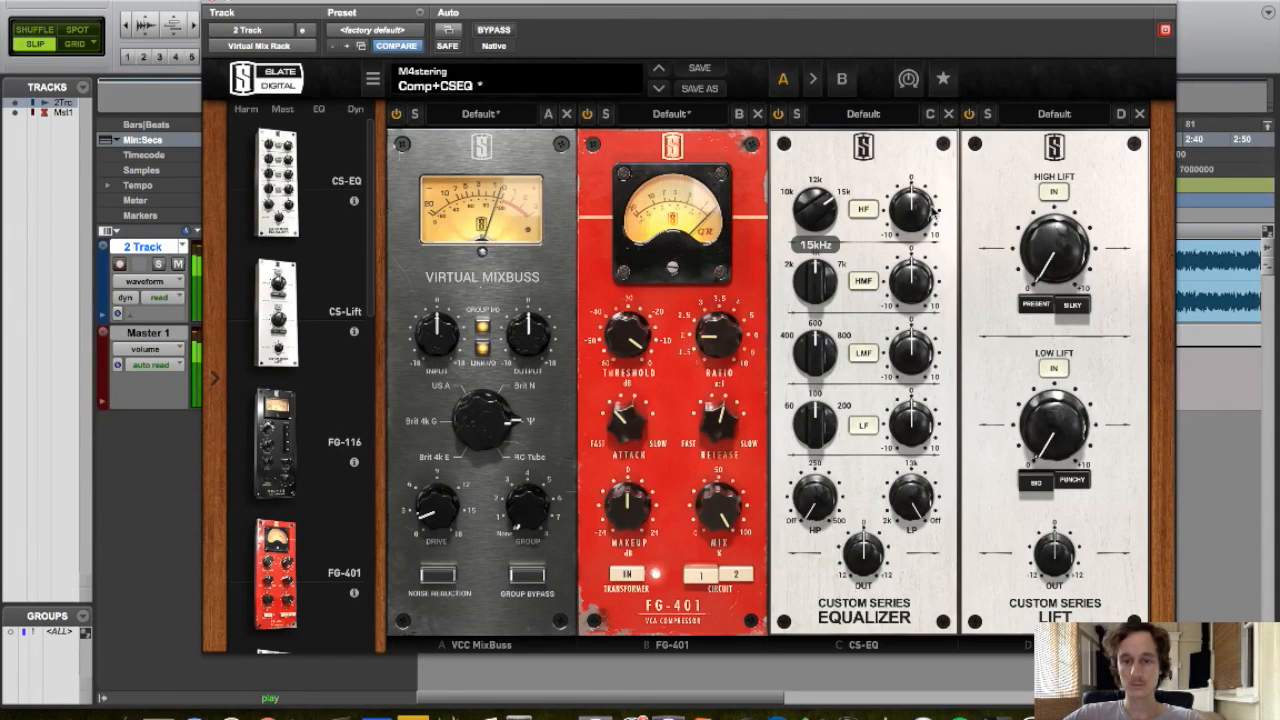
Boost the CS-EQ high band gain to 0.70 and set a high-mid boost at 2 kHz
drag(926, 212, 916, 232)
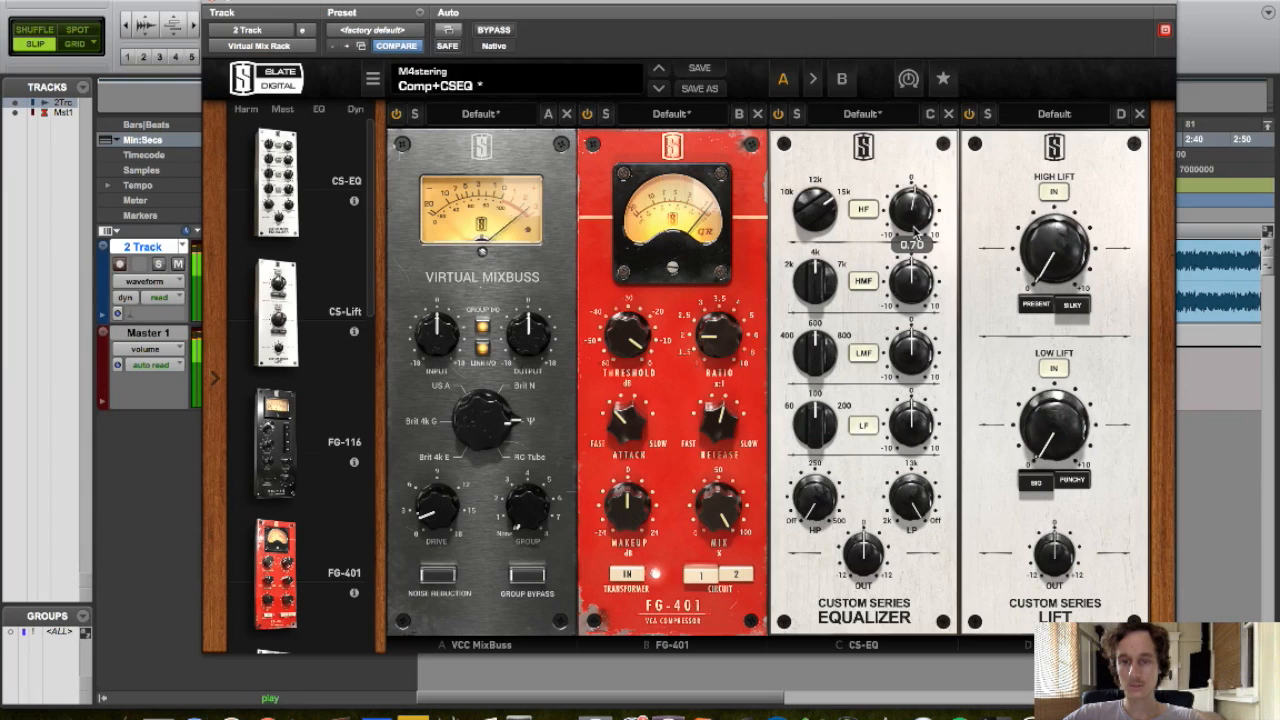
drag(912, 296, 912, 238)
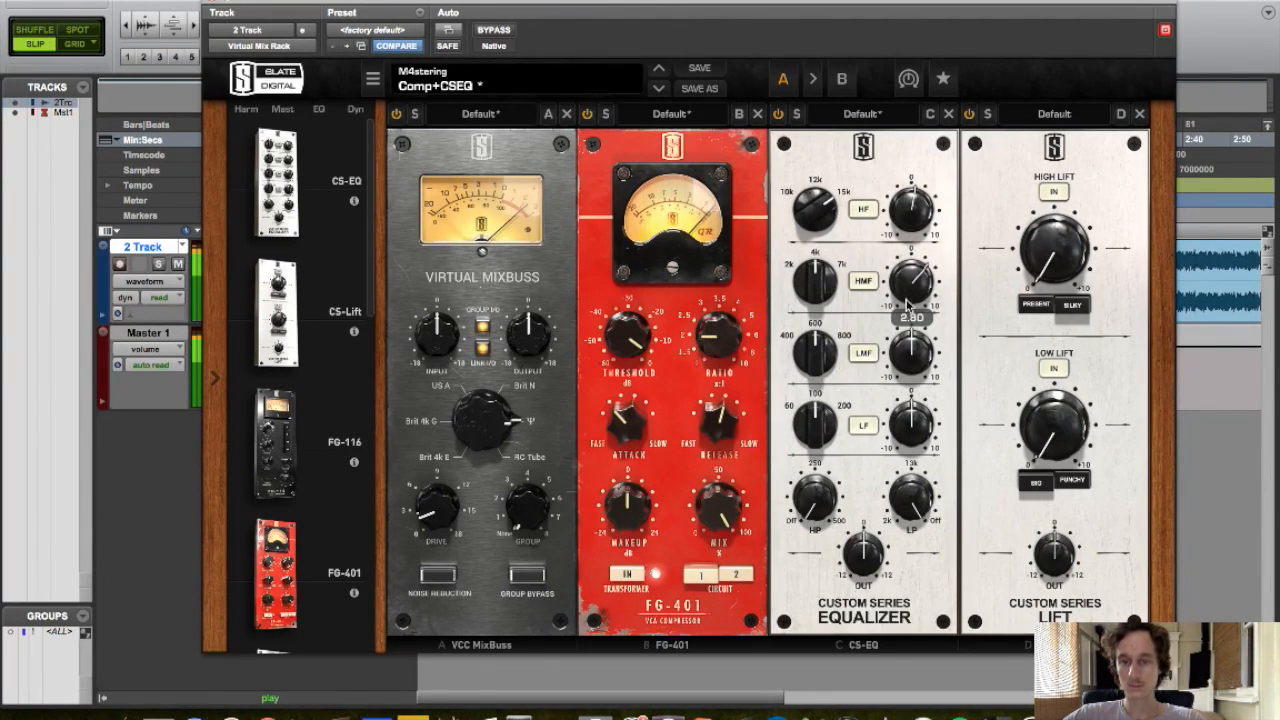
drag(912, 282, 918, 250)
drag(817, 256, 795, 270)
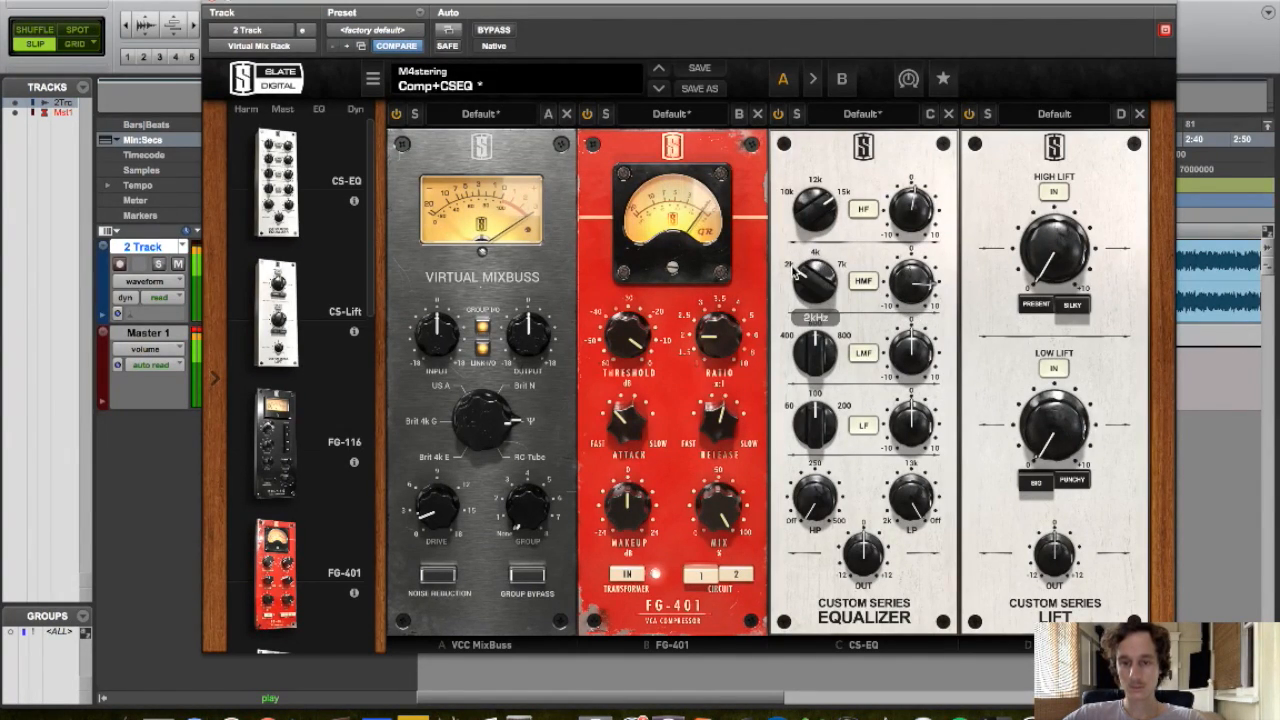
drag(915, 281, 912, 315)
Set the CS-EQ low band to 60 Hz and cut the low-mid band by -0.78 at 600 Hz
drag(836, 346, 918, 412)
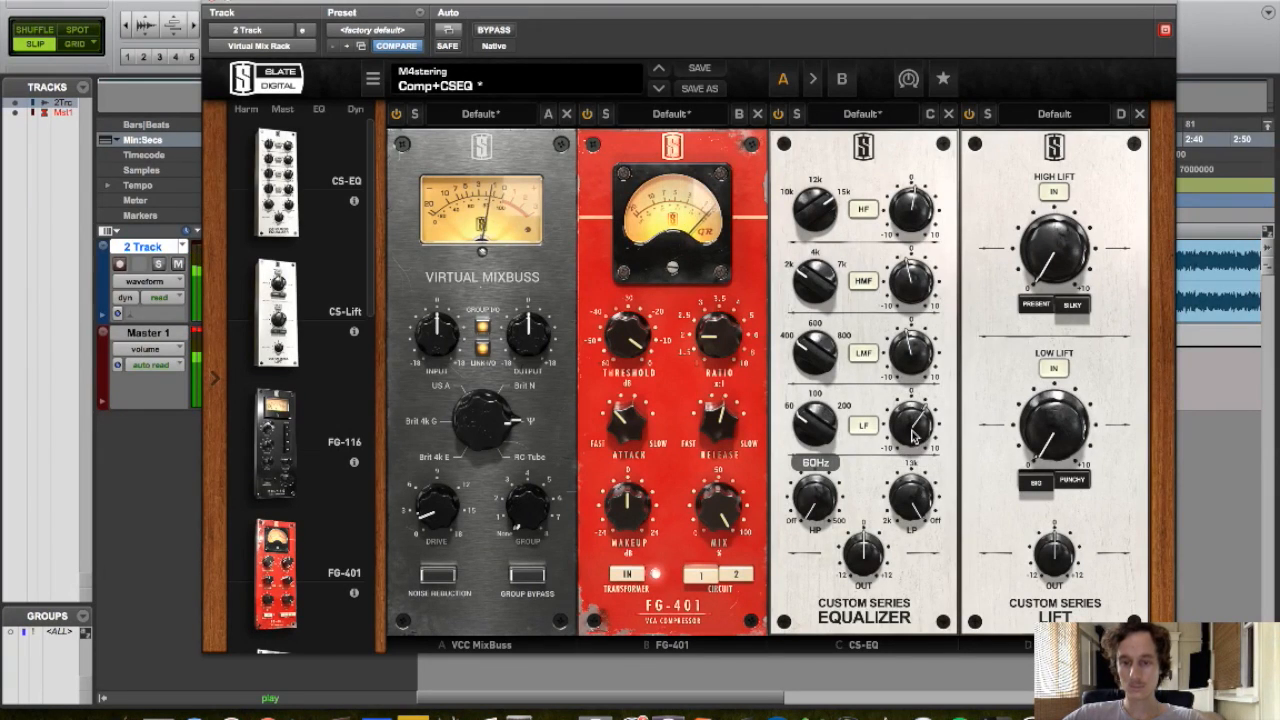
alt+click(912, 426)
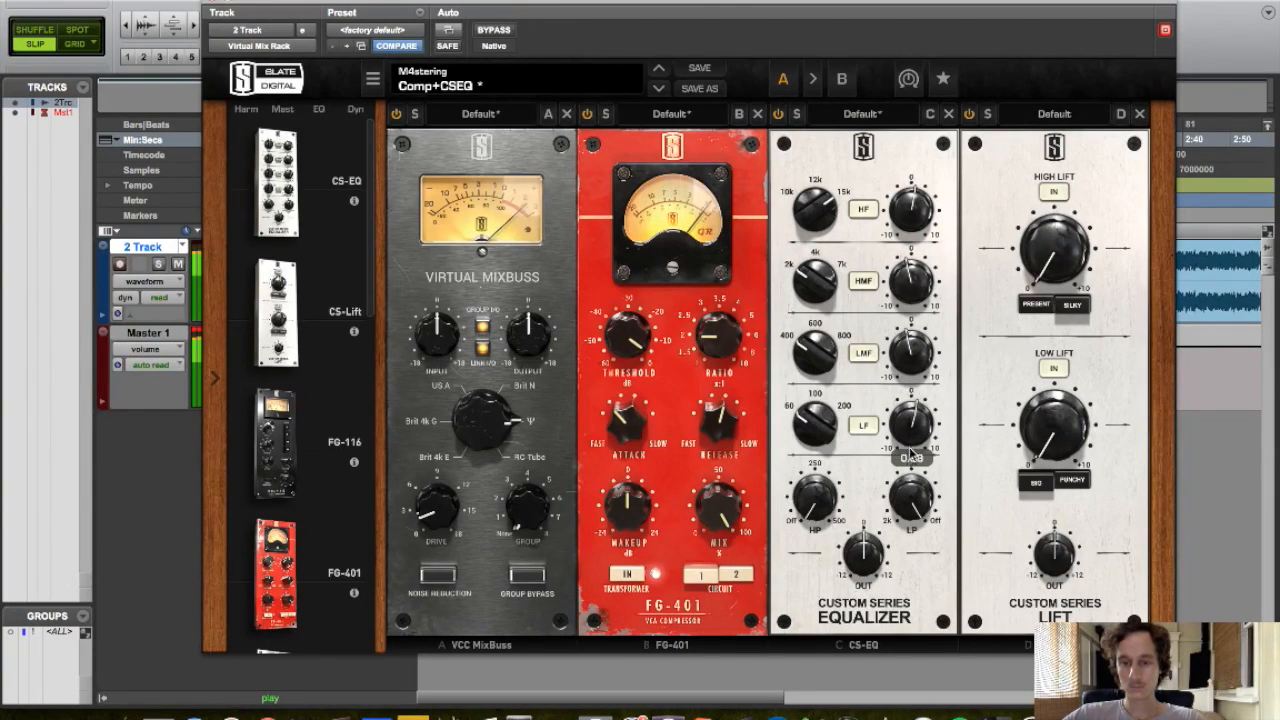
alt+click(912, 352)
drag(911, 351, 910, 356)
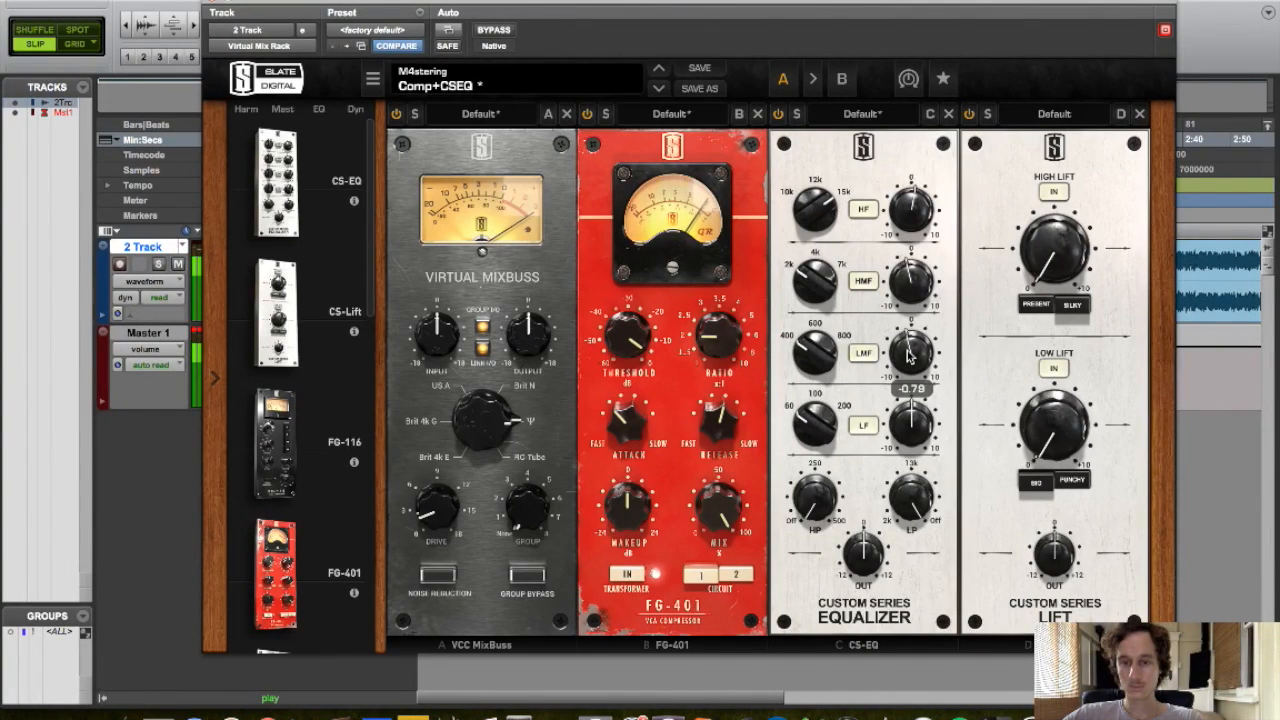
drag(827, 337, 834, 331)
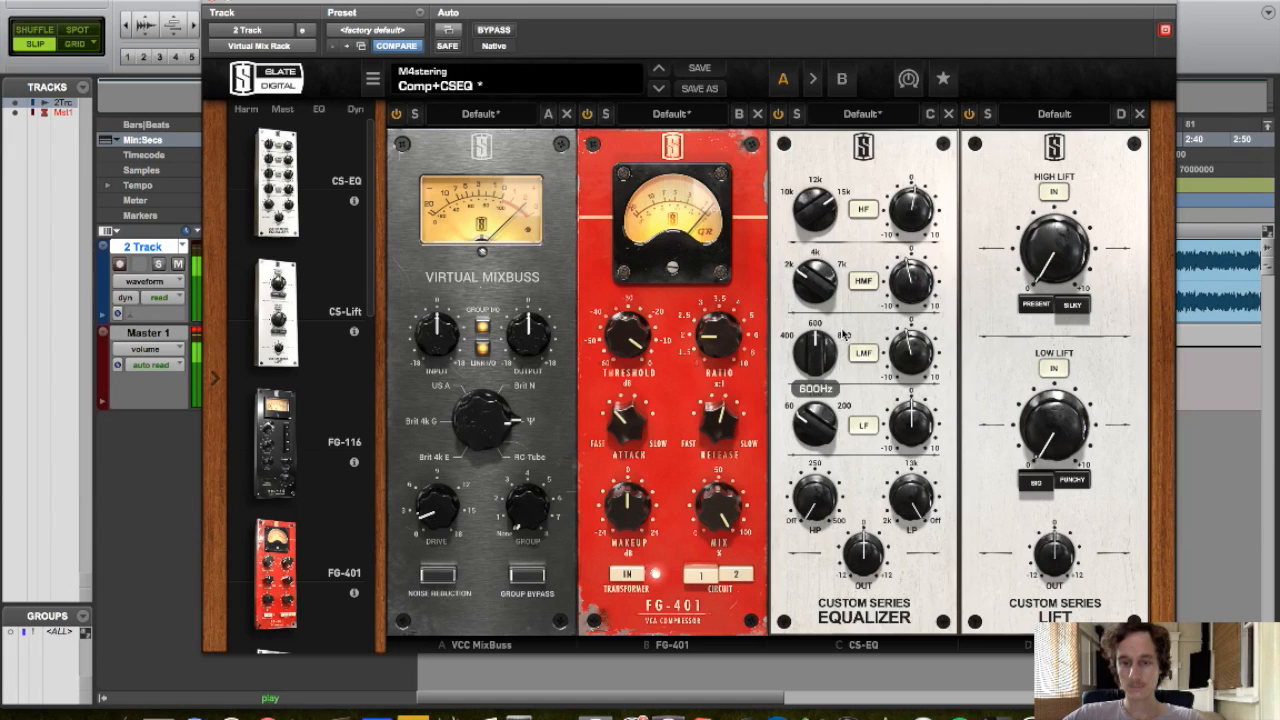
Set the CS-EQ low-mid band gain to -0.87
drag(906, 347, 846, 333)
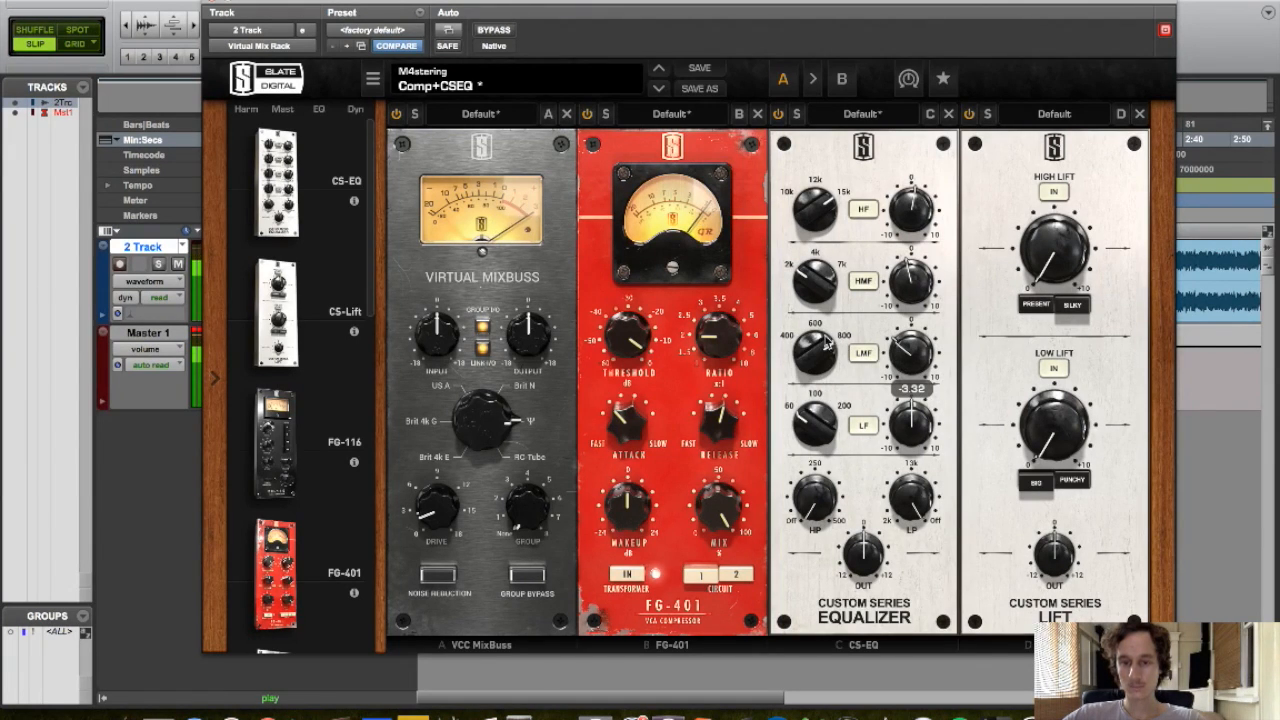
drag(935, 360, 926, 340)
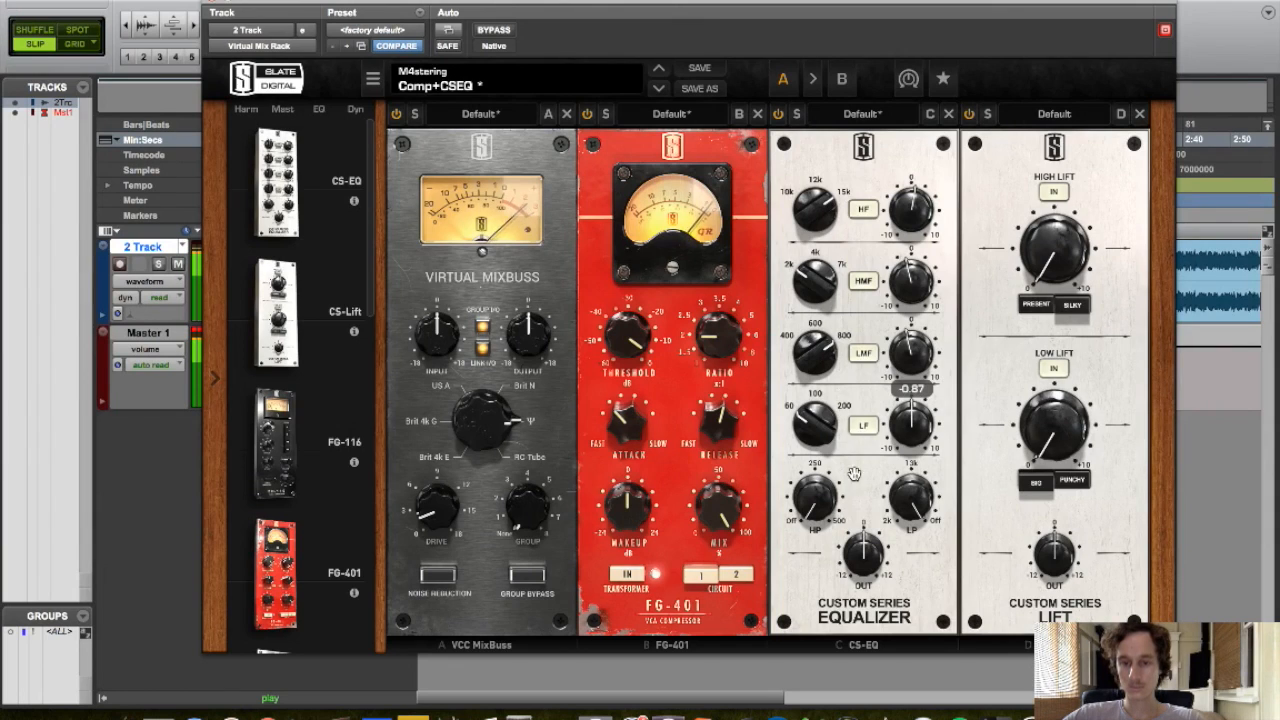
Raise the CS-Lift low lift to about 1.53 and switch it to Punchy
drag(1050, 447, 1050, 416)
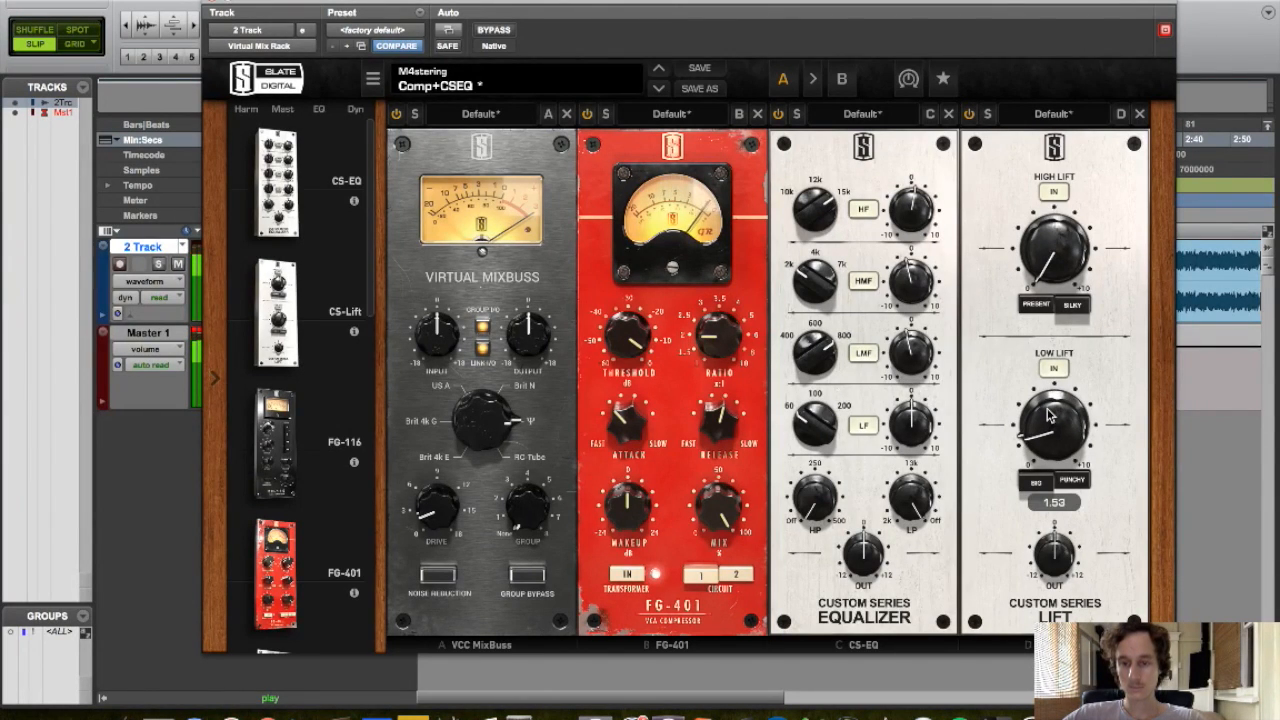
click(1068, 480)
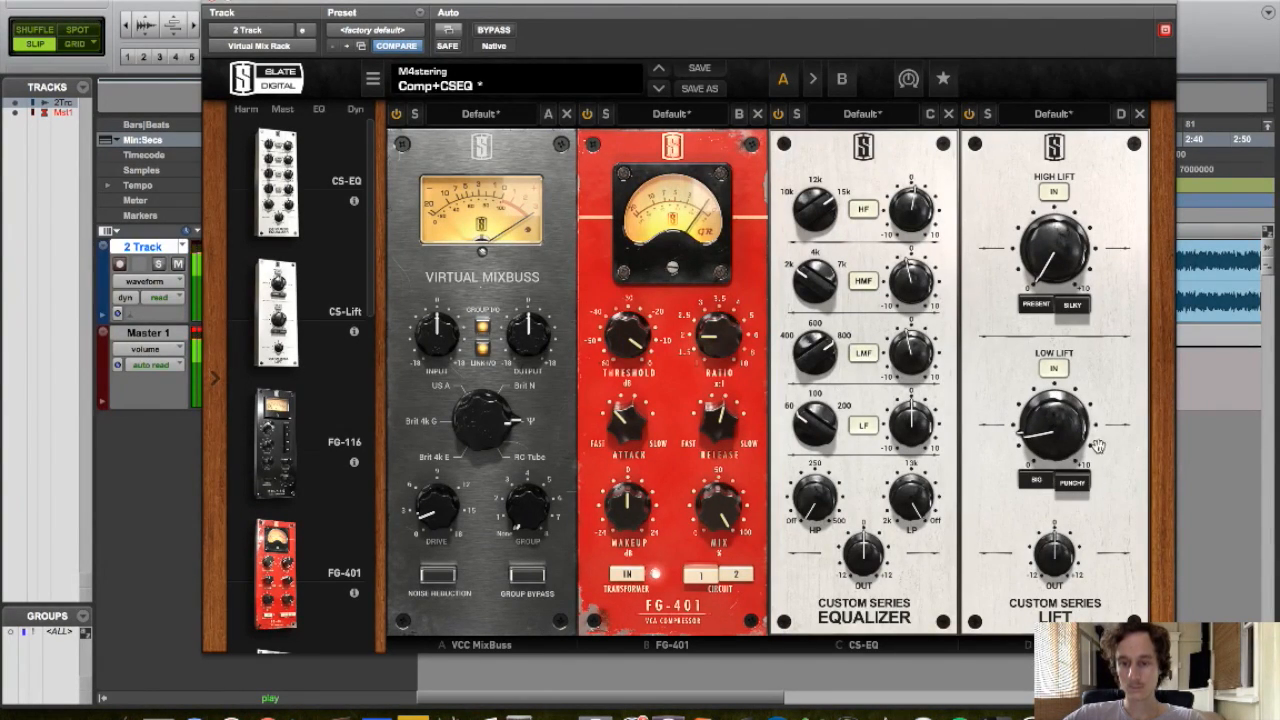
drag(1049, 465, 1031, 440)
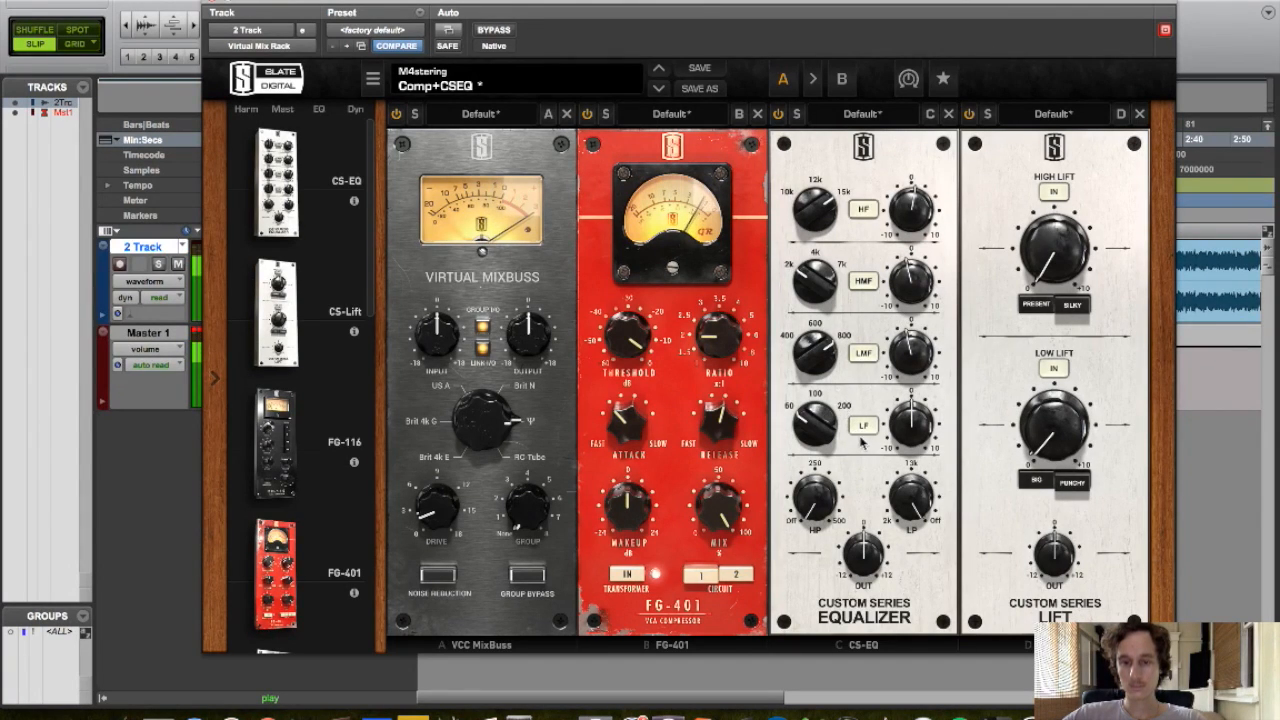
Switch the CS-Lift high lift to Present and set its amount to 1.53
click(1041, 304)
drag(1062, 250, 1060, 166)
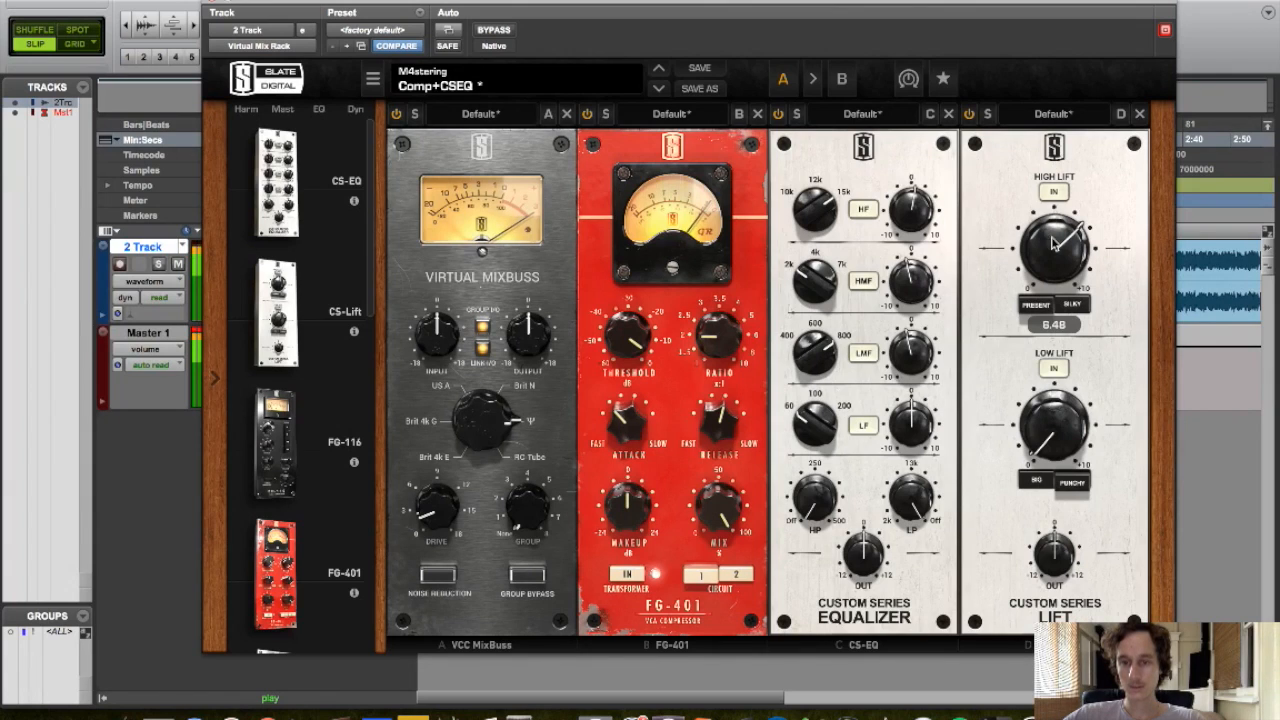
drag(1052, 233, 1043, 440)
mouse_move(1044, 264)
mouse_down()
mouse_move(1030, 240)
mouse_move(1051, 255)
mouse_up()
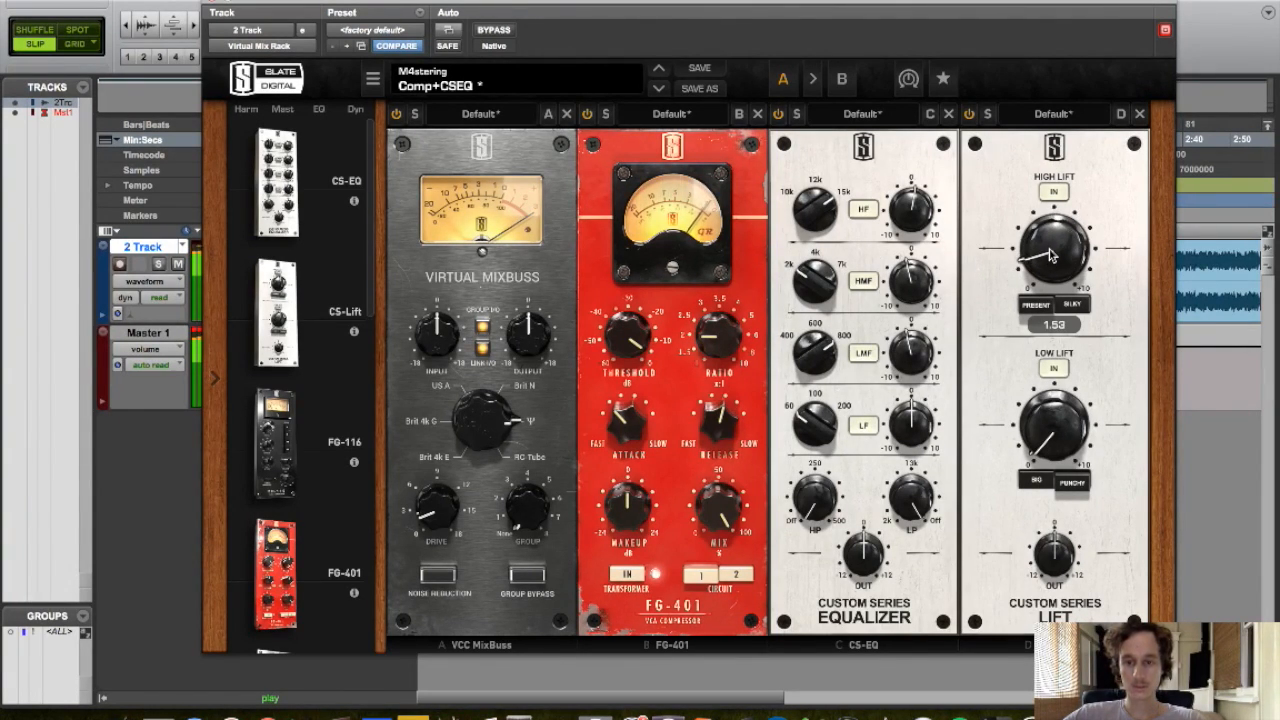
Lower the CS-Lift low lift amount and hide the Virtual Mix Rack window
drag(1062, 424, 1078, 491)
drag(1062, 443, 1056, 436)
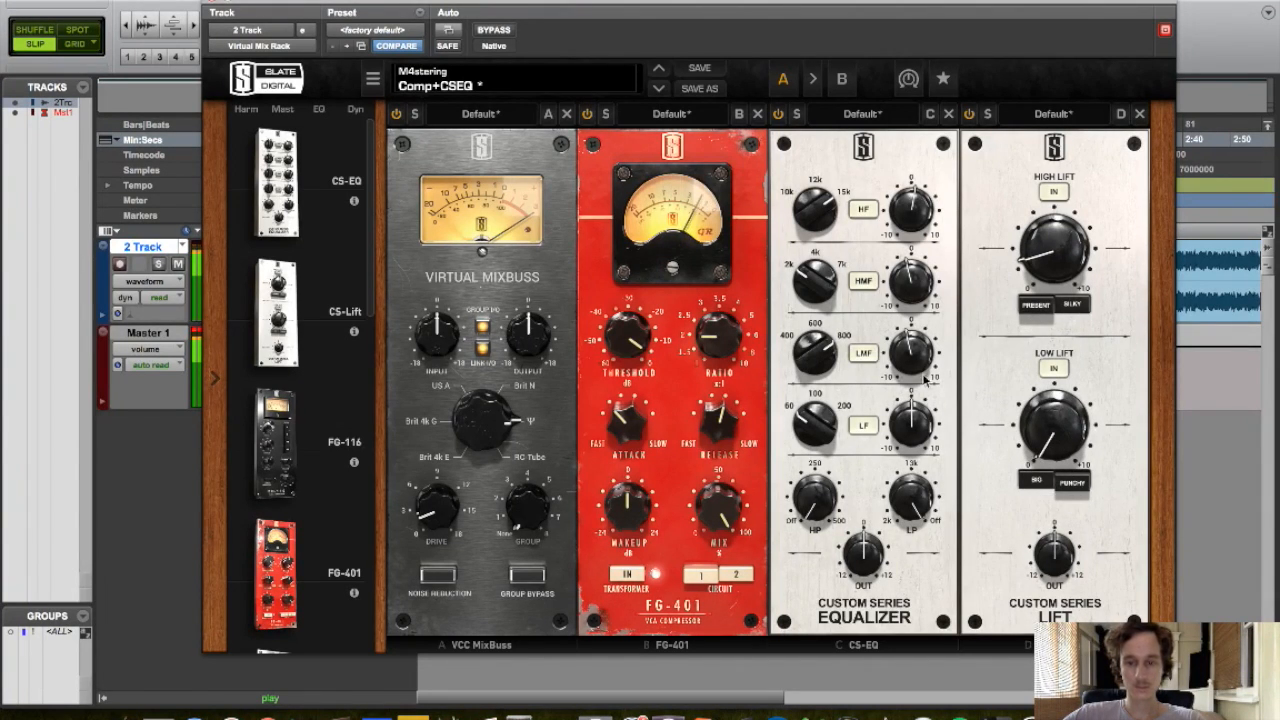
click(212, 3)
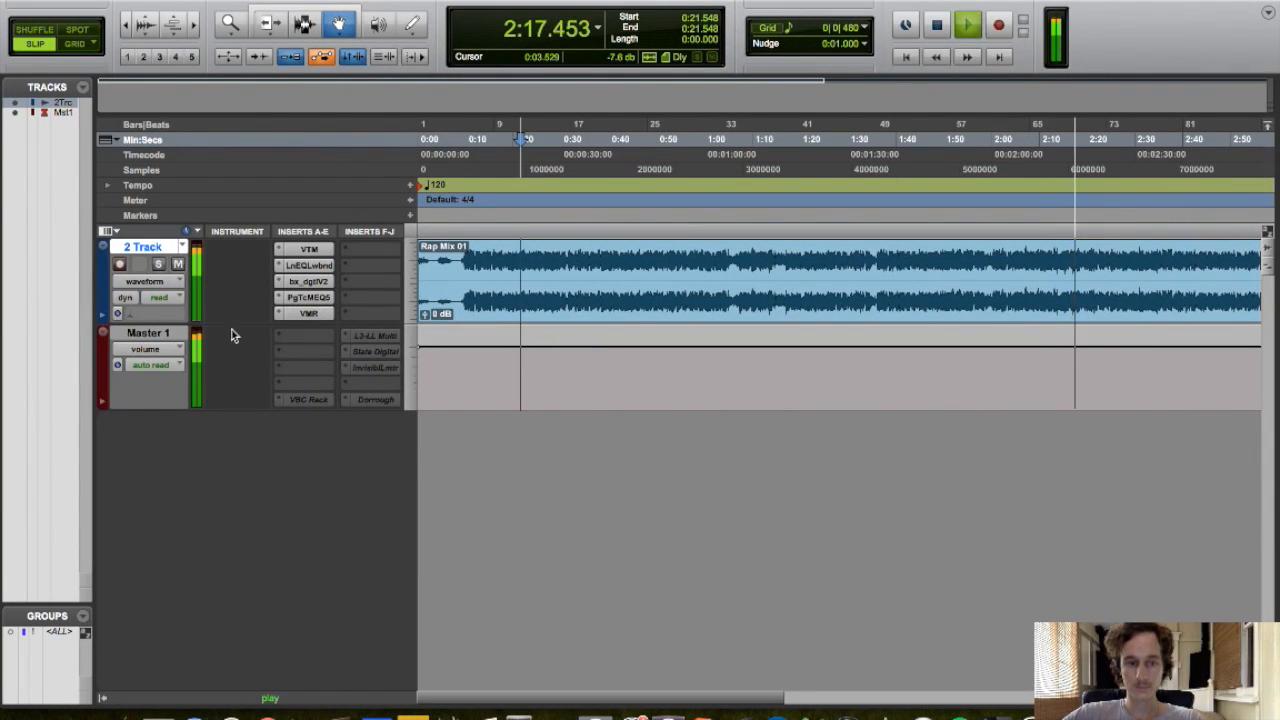
Set the CS-EQ high-mid band to 2 kHz with a gain of -1.57
click(308, 313)
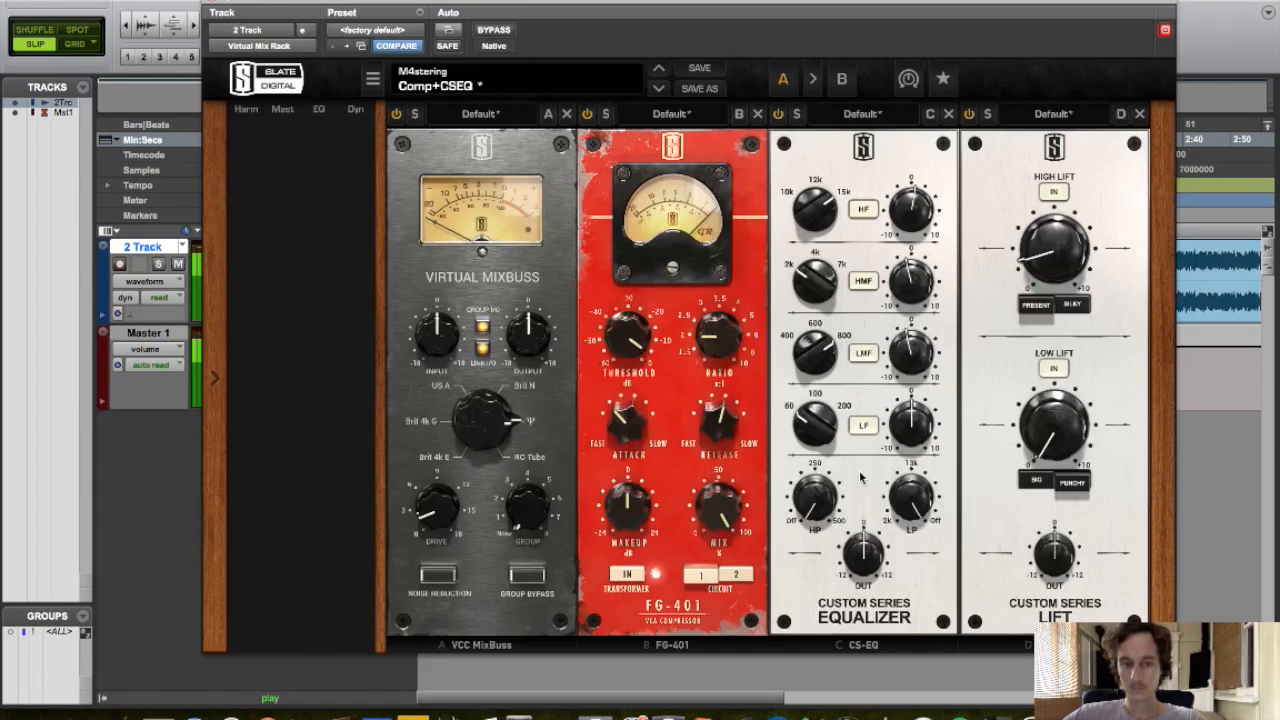
drag(624, 511, 617, 518)
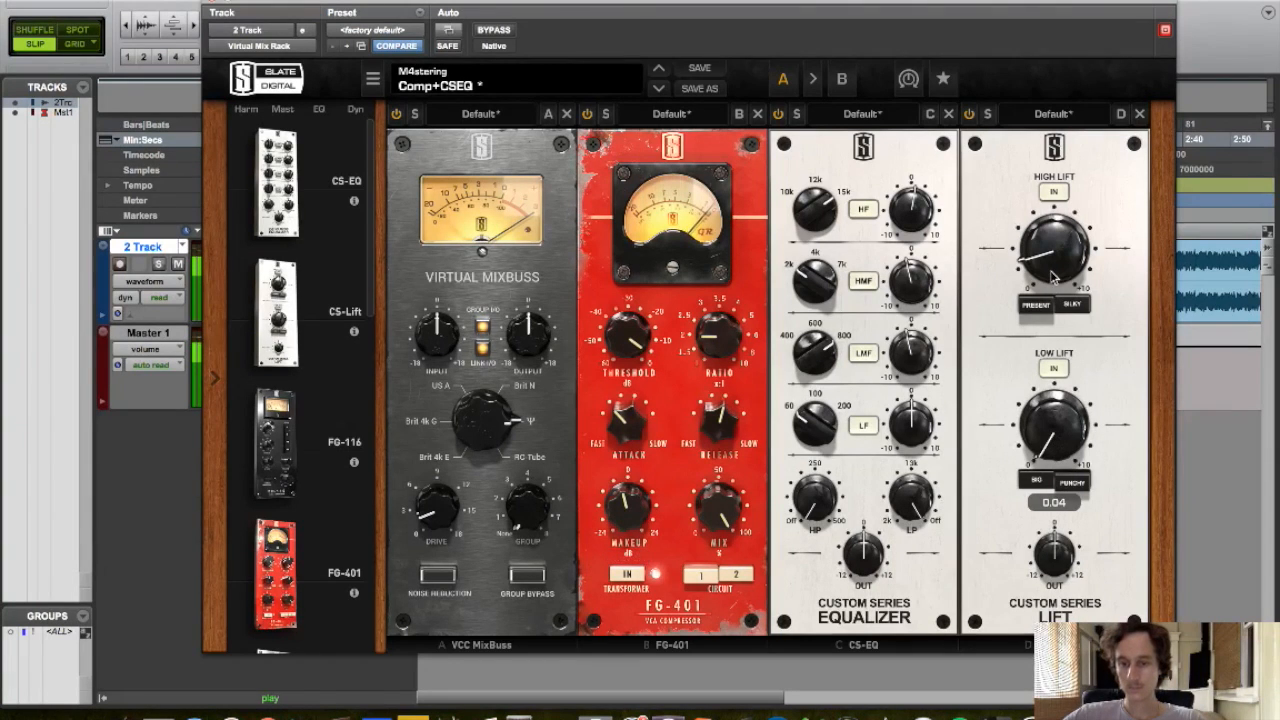
click(818, 260)
mouse_move(912, 288)
mouse_down()
mouse_move(917, 250)
mouse_move(909, 295)
mouse_up()
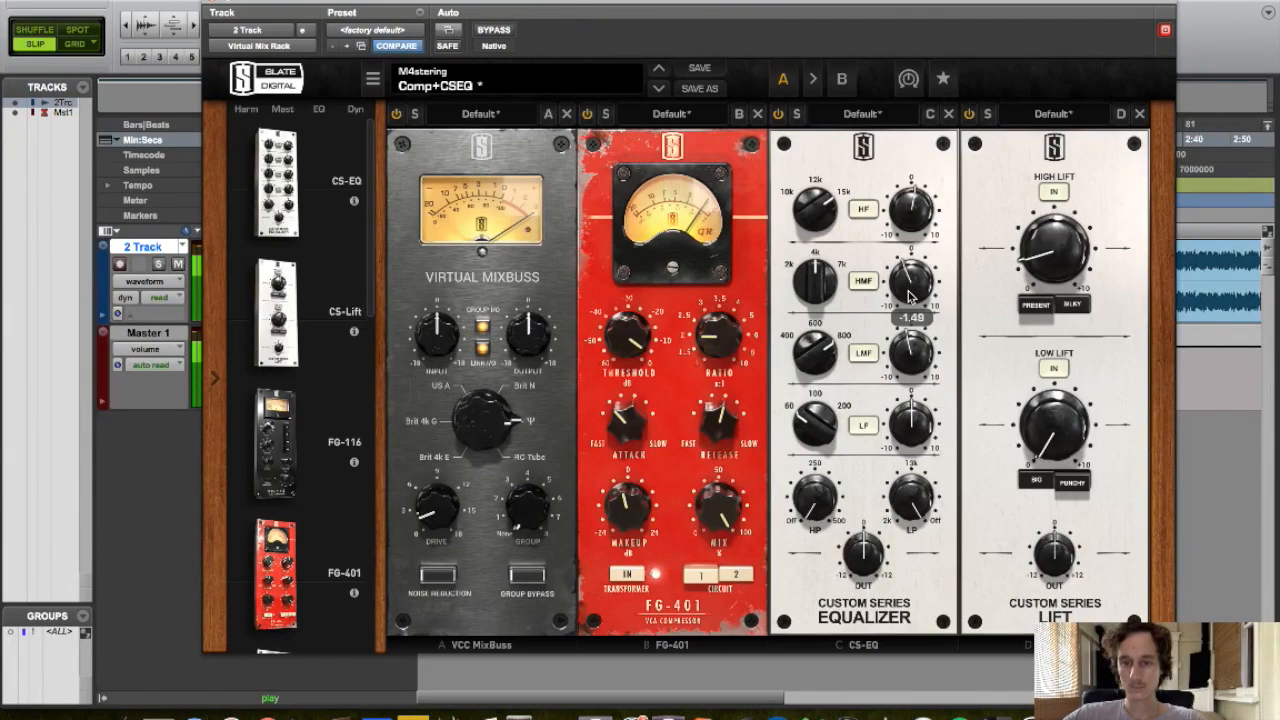
click(212, 8)
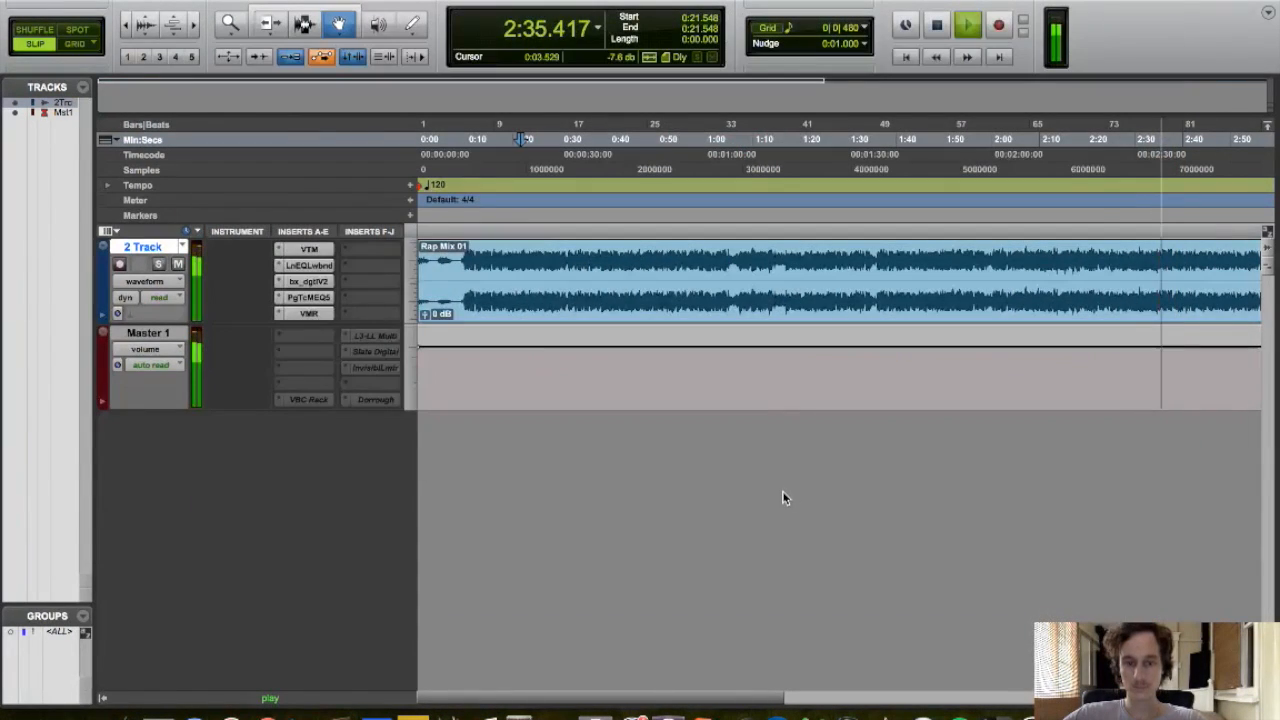
Play back the mix and review the Virtual Mix Rack settings
key(space)
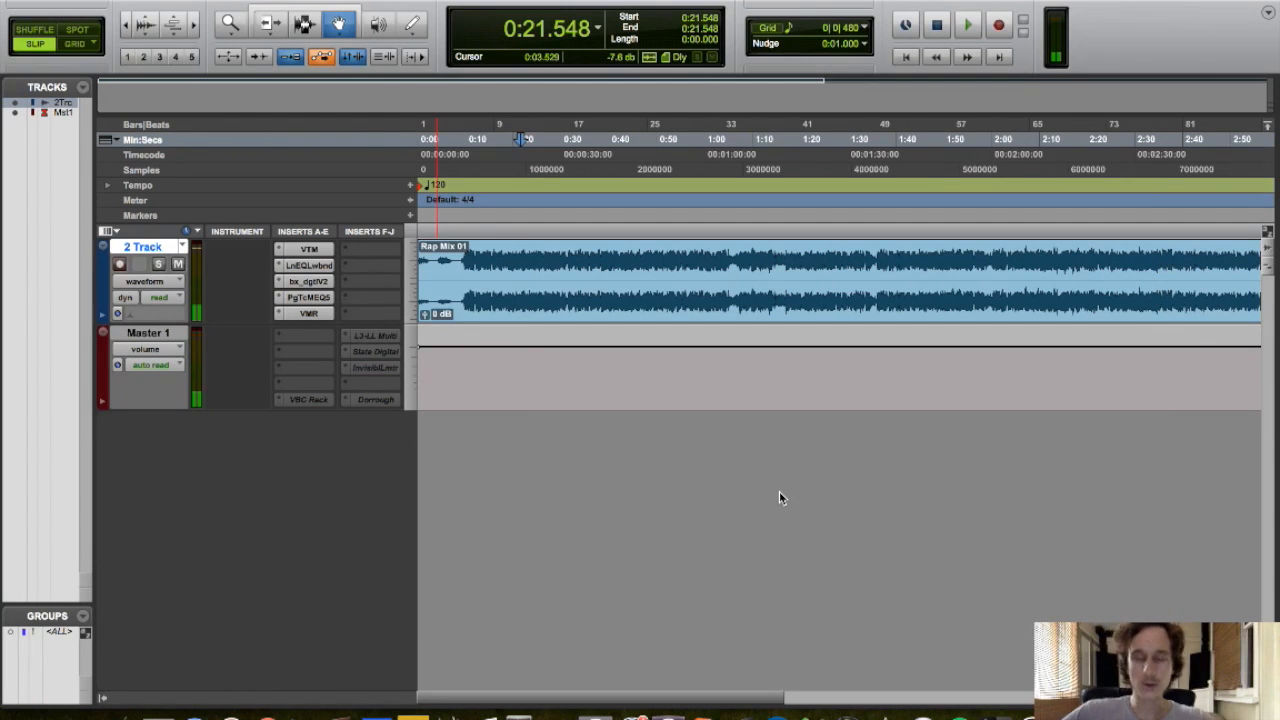
click(309, 314)
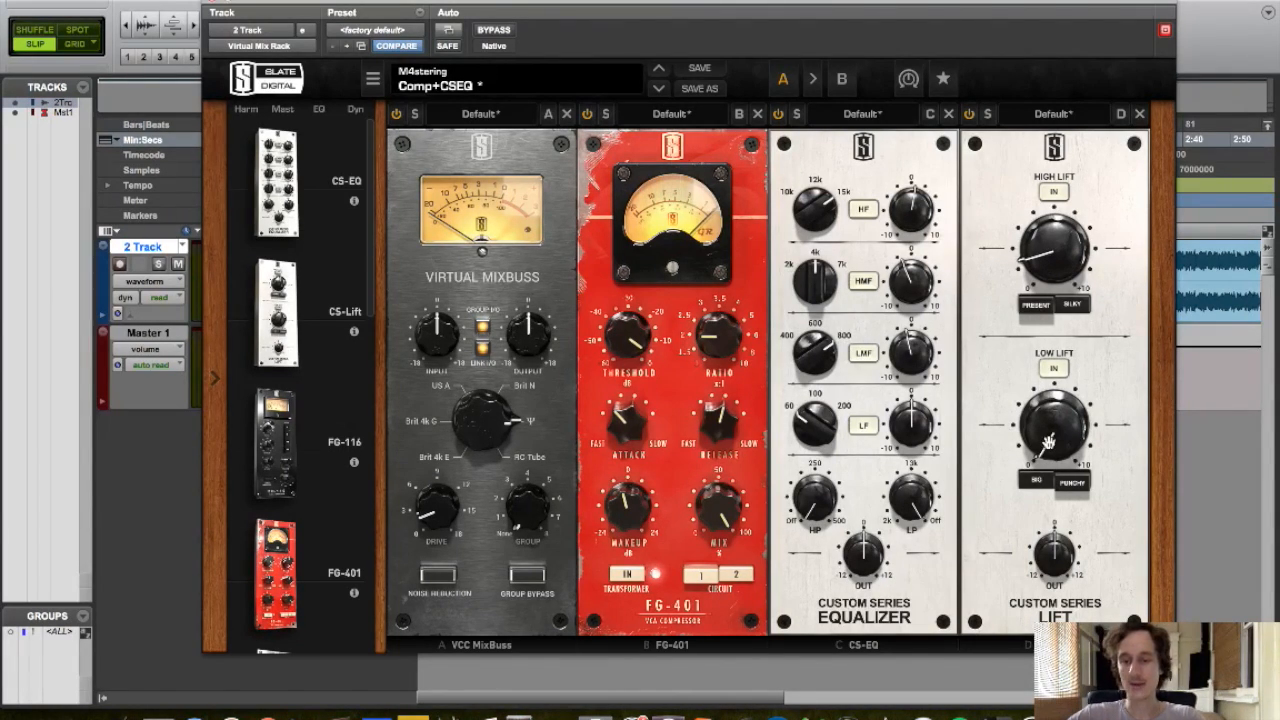
drag(1048, 443, 1048, 443)
click(212, 2)
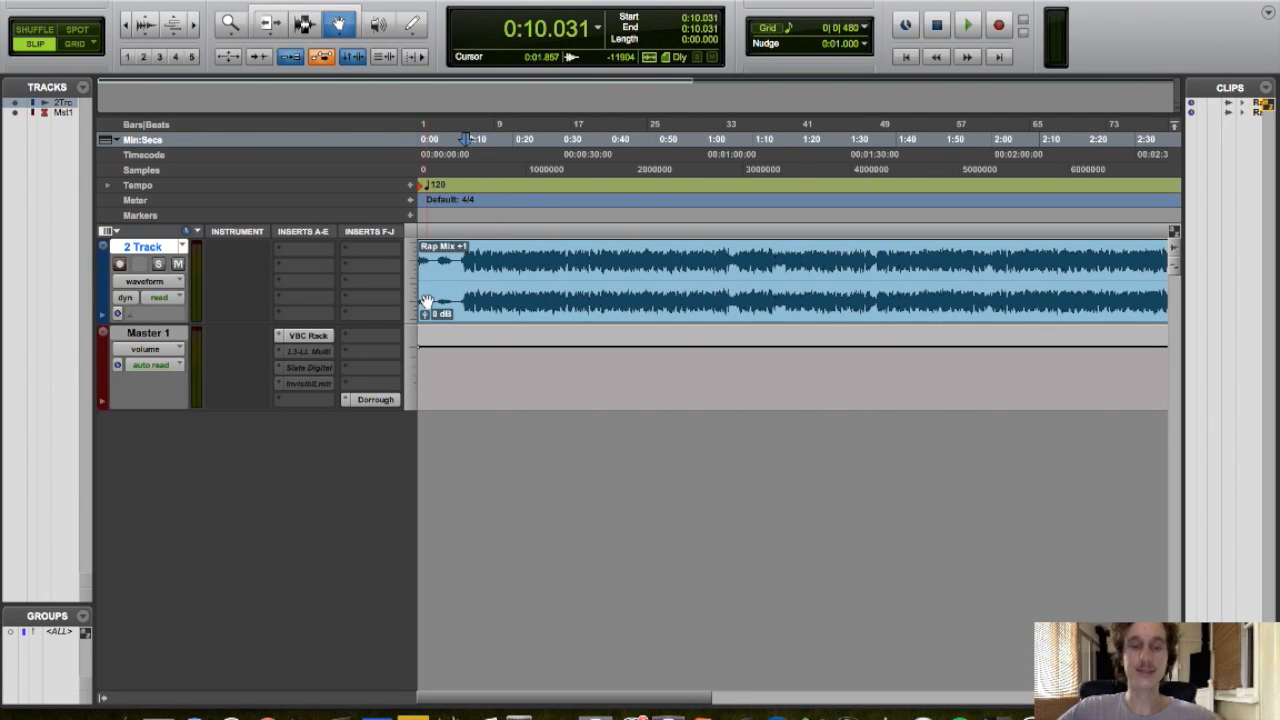
Start playback near the song's beginning and toggle the VBC Rack FG-Red module's power
click(463, 221)
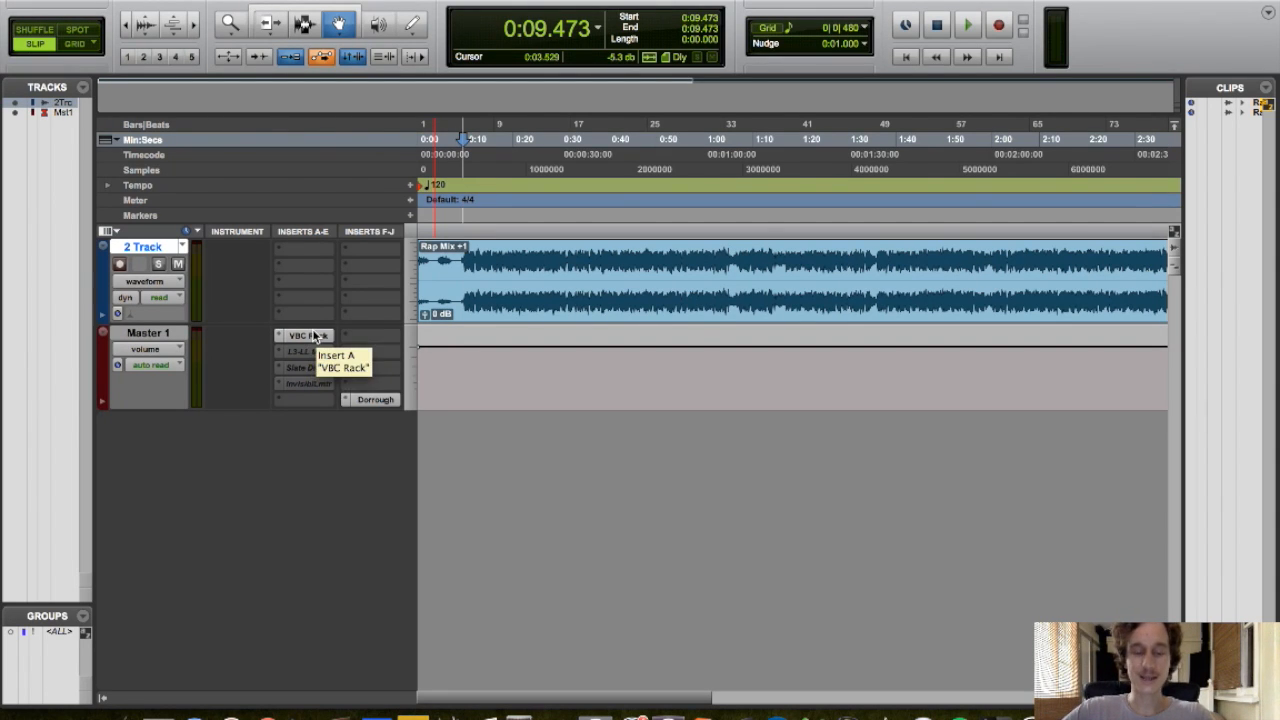
key(space)
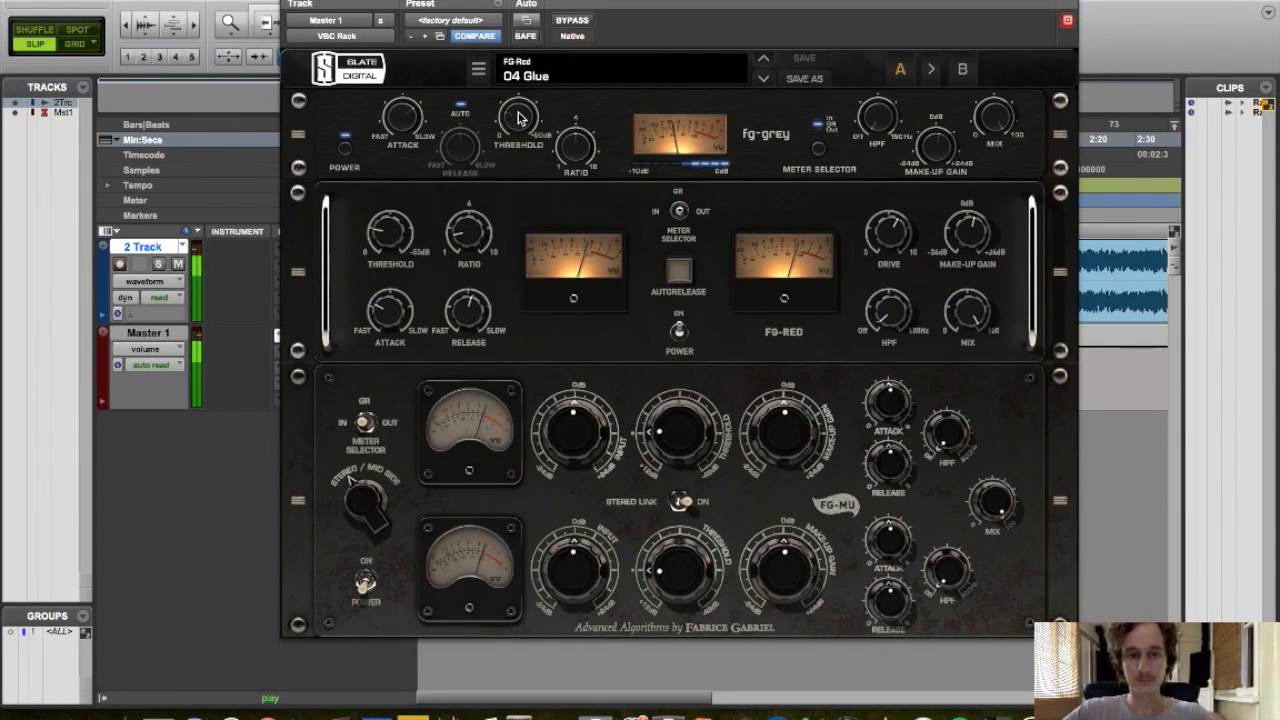
click(679, 332)
Set the VBC Rack FG-Grey threshold to about -10.9 dB and its attack to 10.0
drag(527, 130, 517, 124)
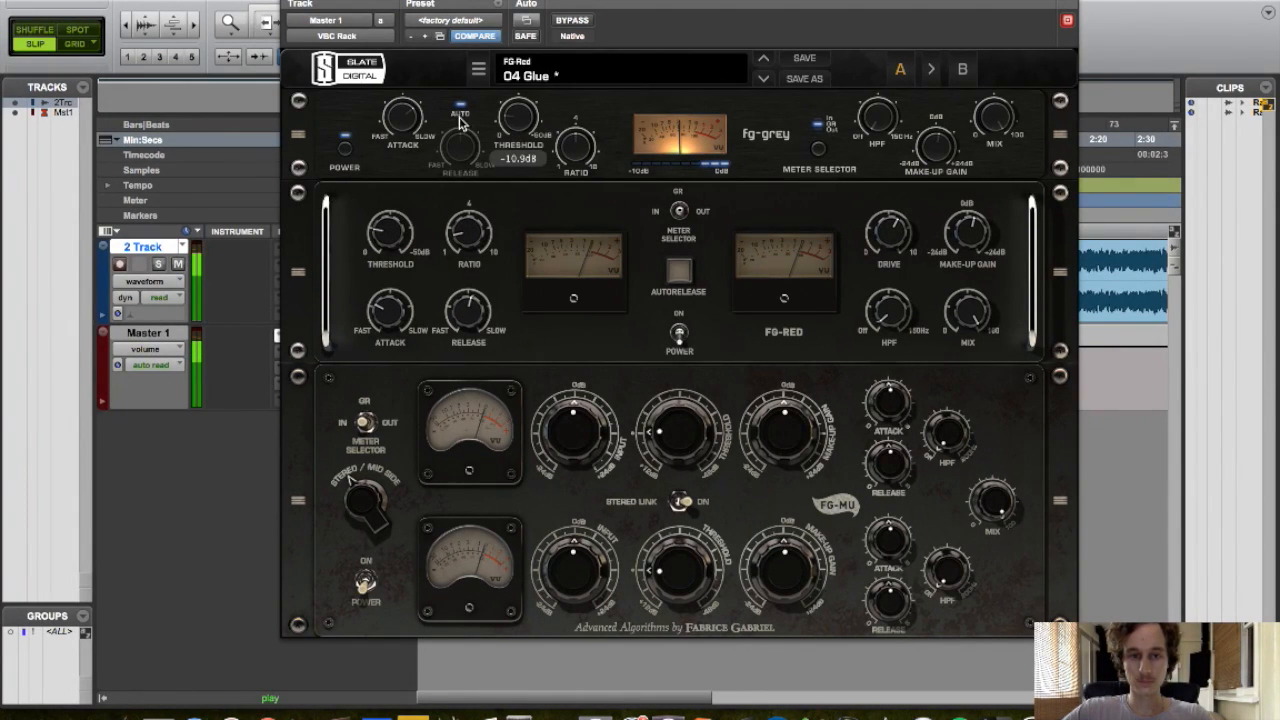
click(403, 122)
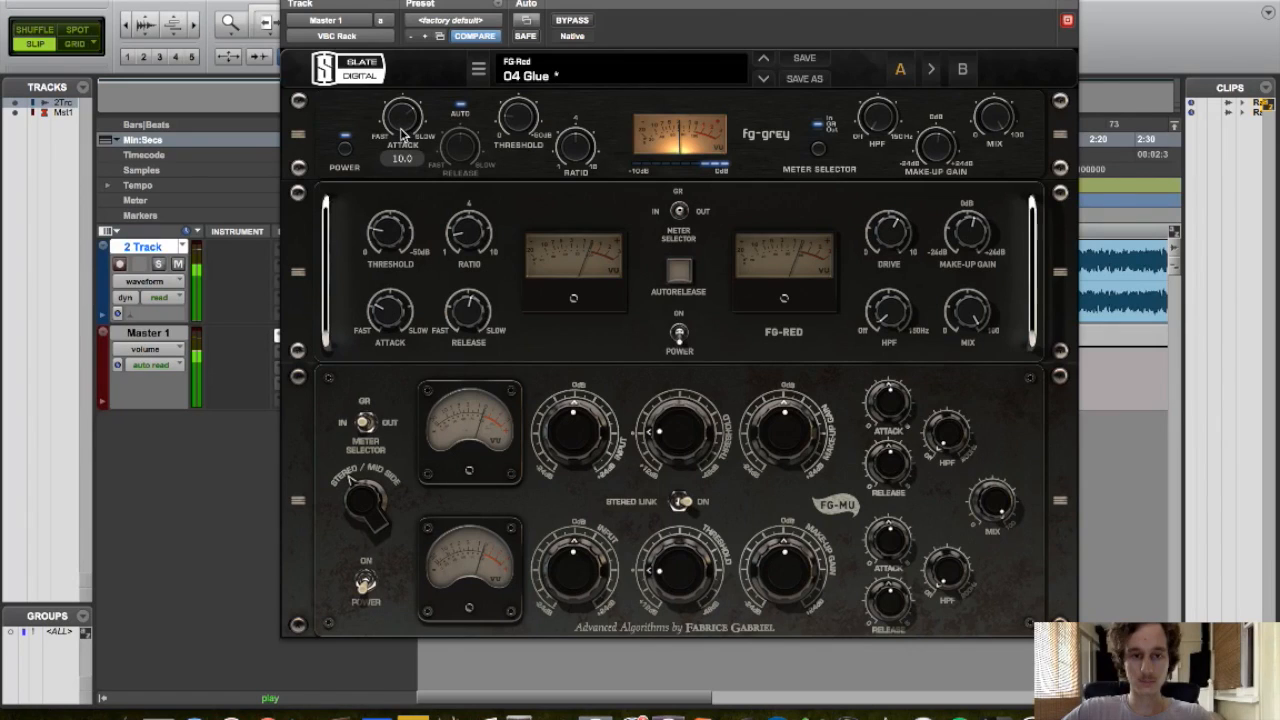
drag(401, 136, 403, 118)
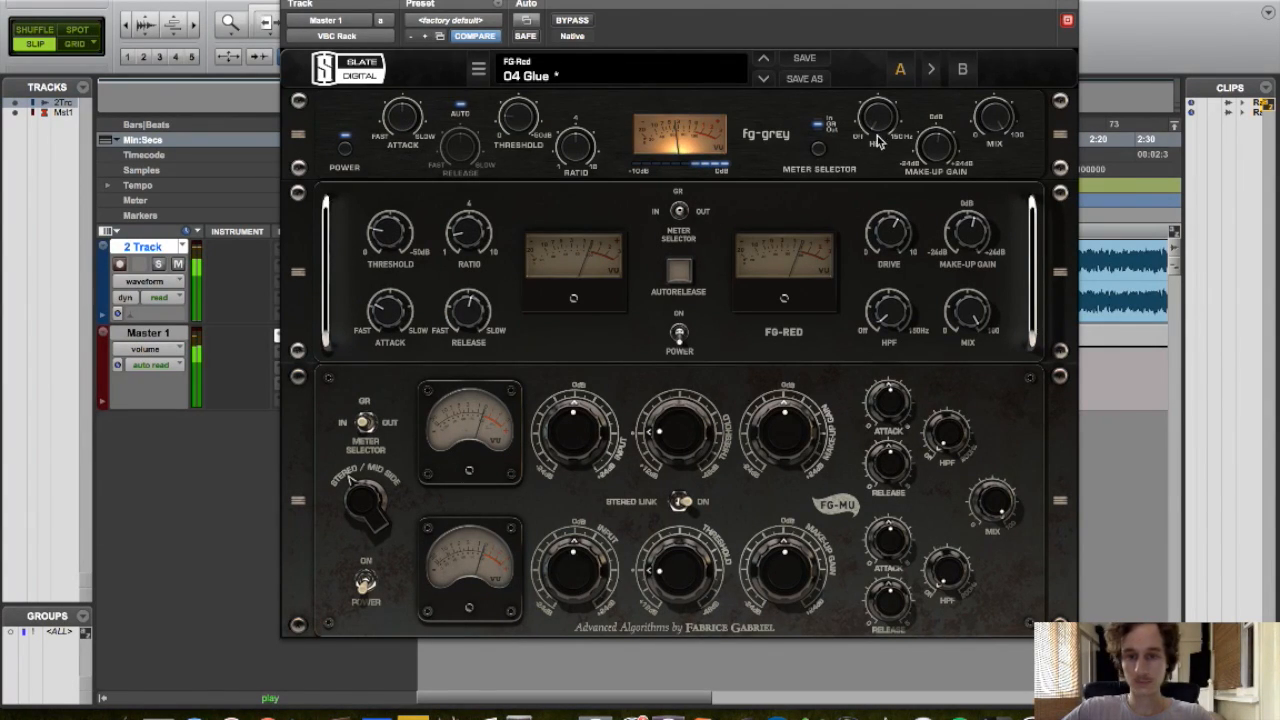
click(937, 159)
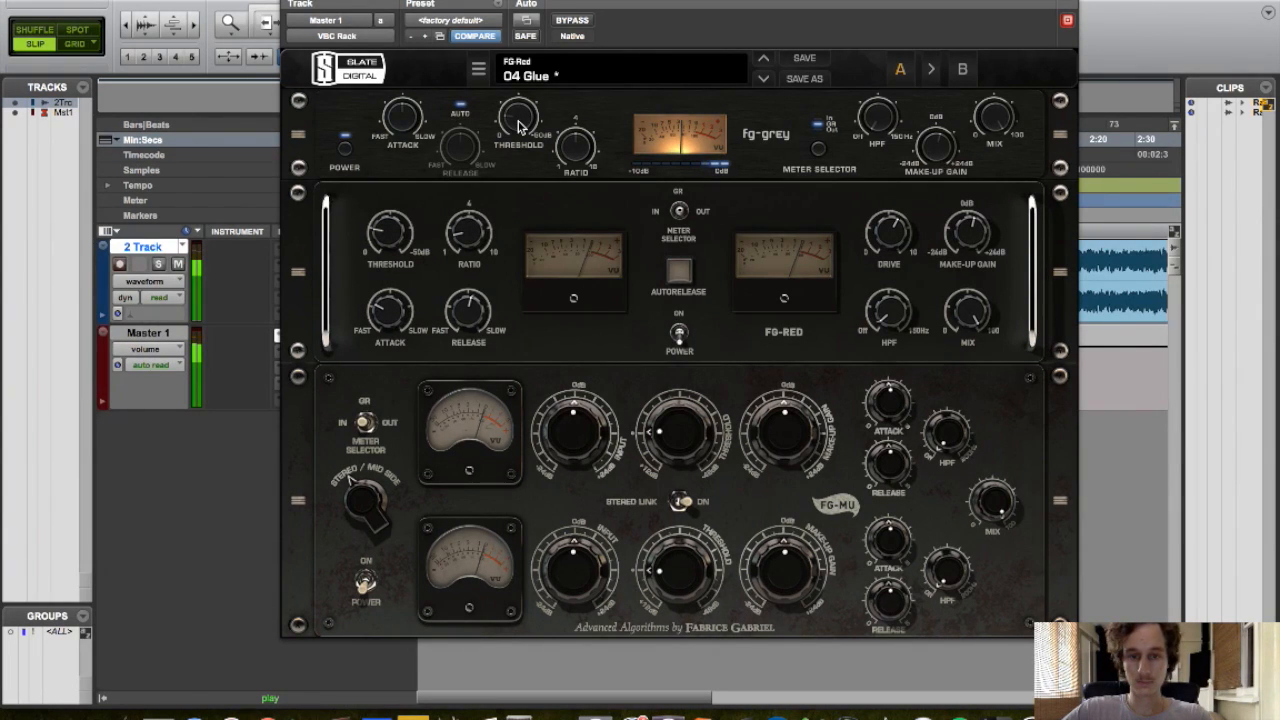
mouse_move(519, 123)
scroll(518, 119, down, 2)
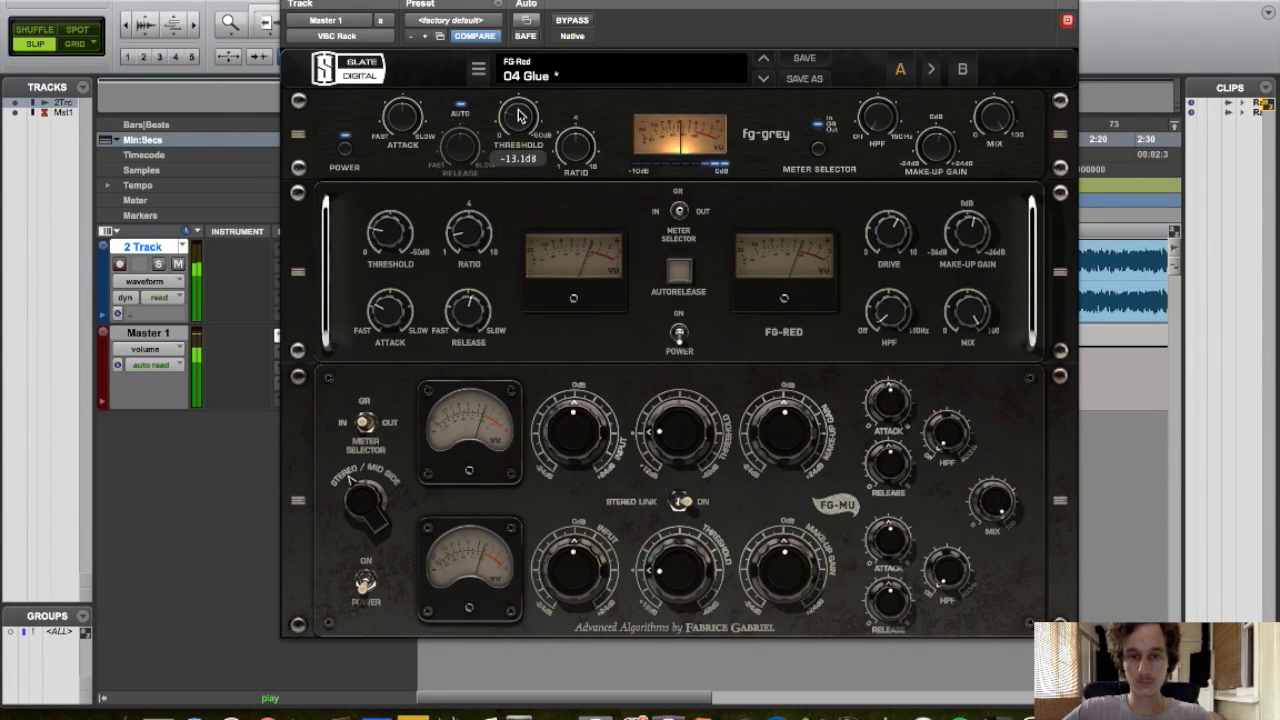
Toggle the FG-Red module's power and adjust its threshold and drive, then stop playback
click(679, 335)
drag(381, 236, 381, 231)
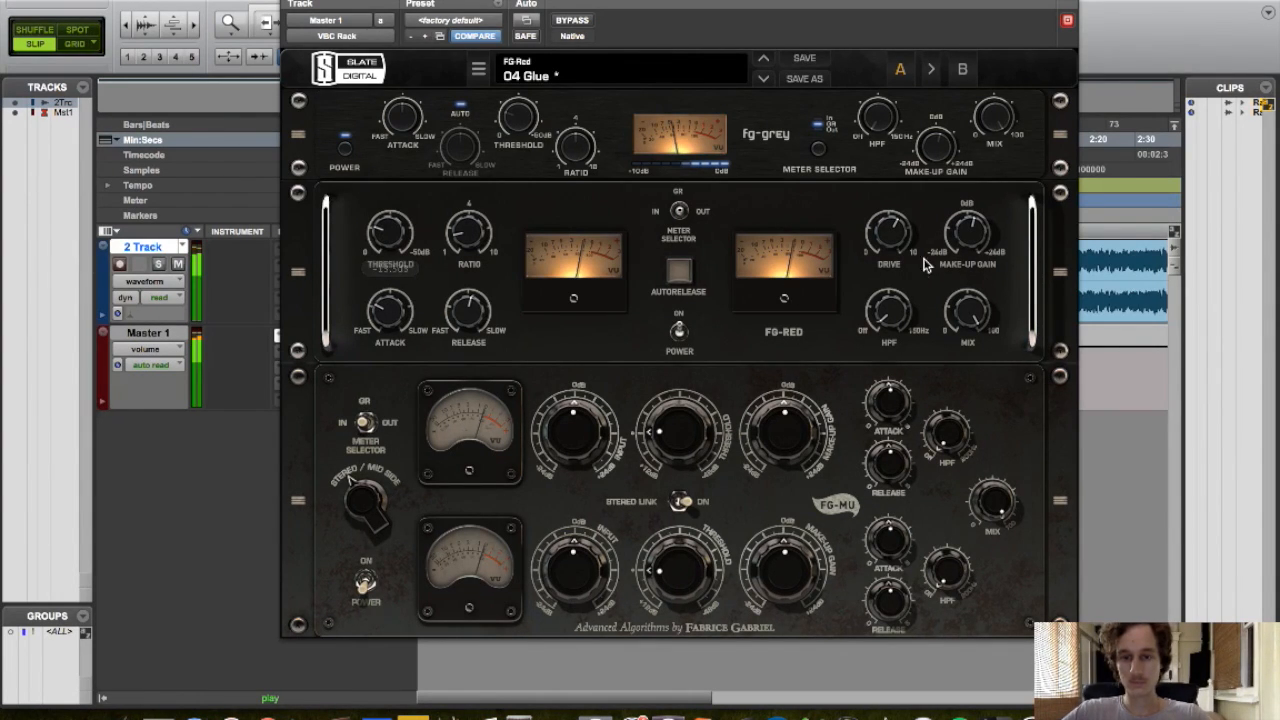
drag(899, 237, 913, 341)
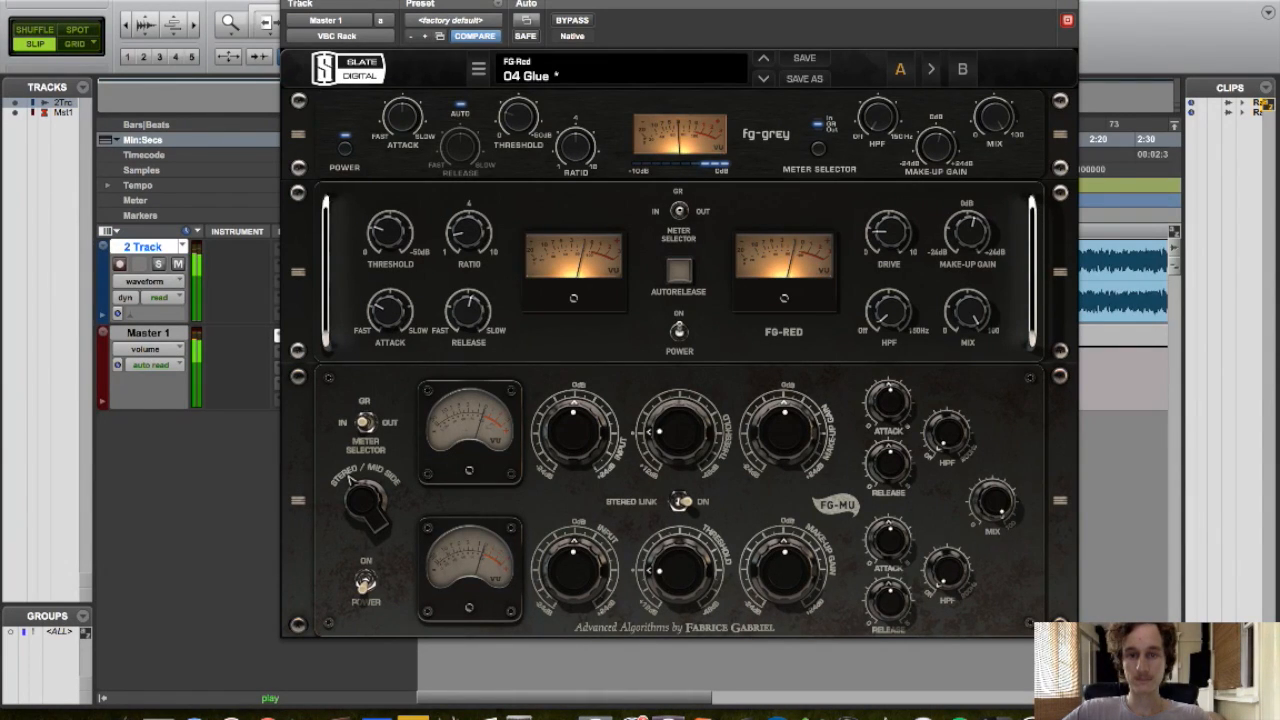
click(298, 3)
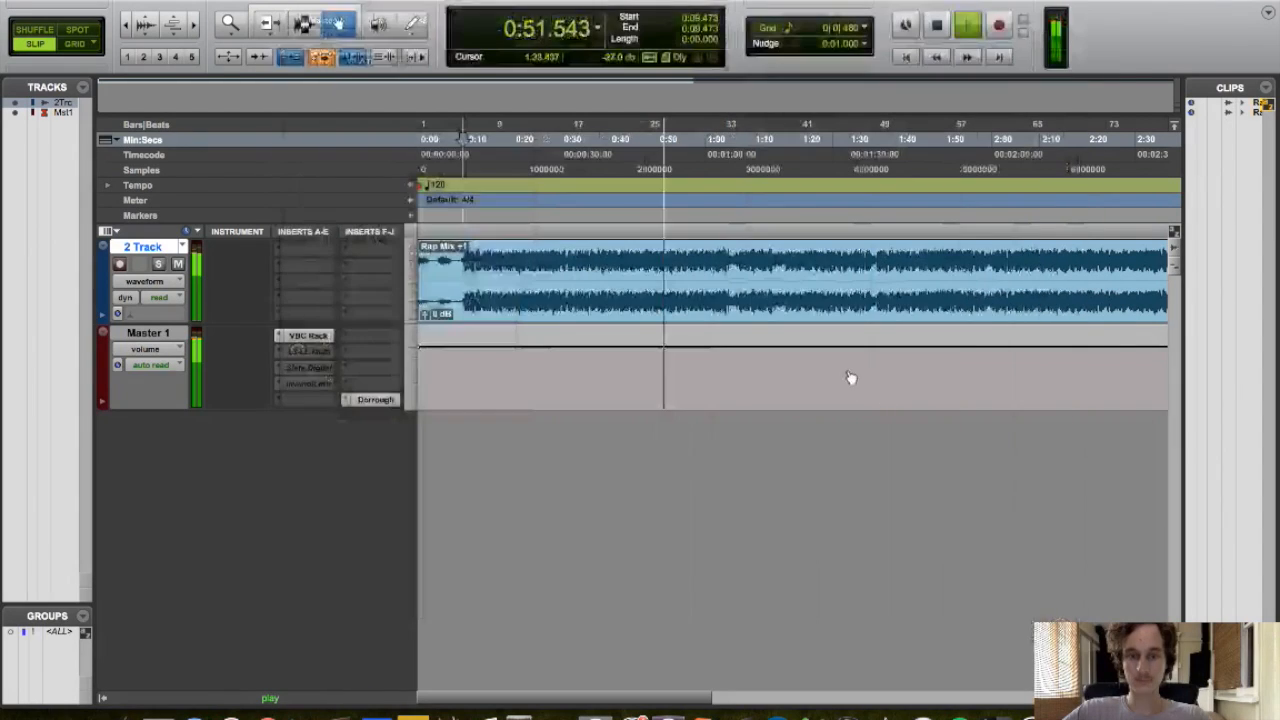
key(space)
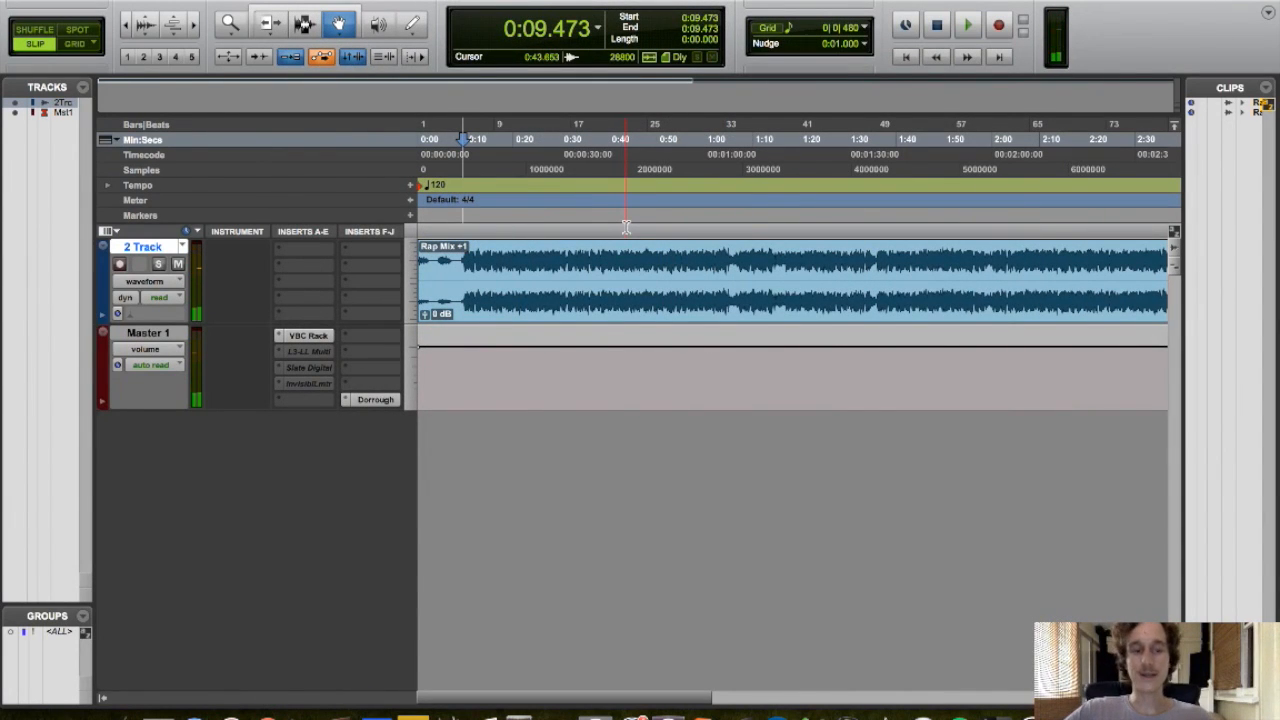
Make the L3-LL Multi insert on Master 1 active and open it
right_click(305, 355)
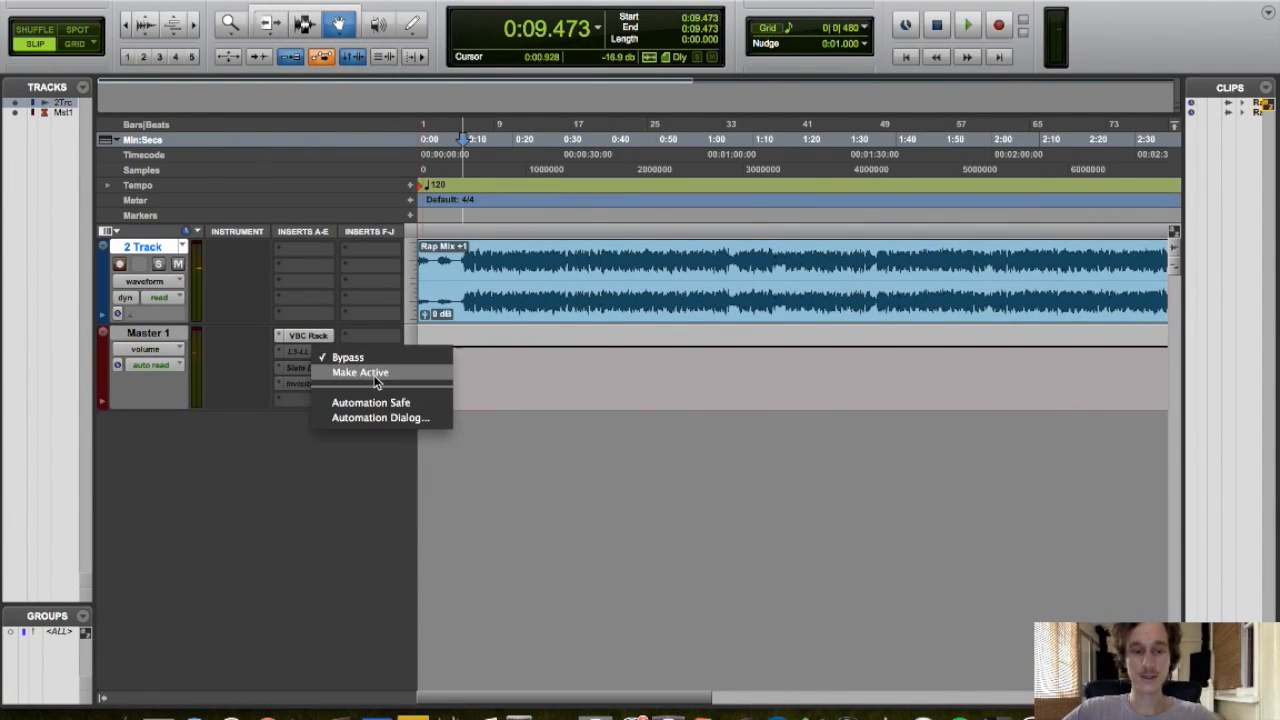
click(378, 372)
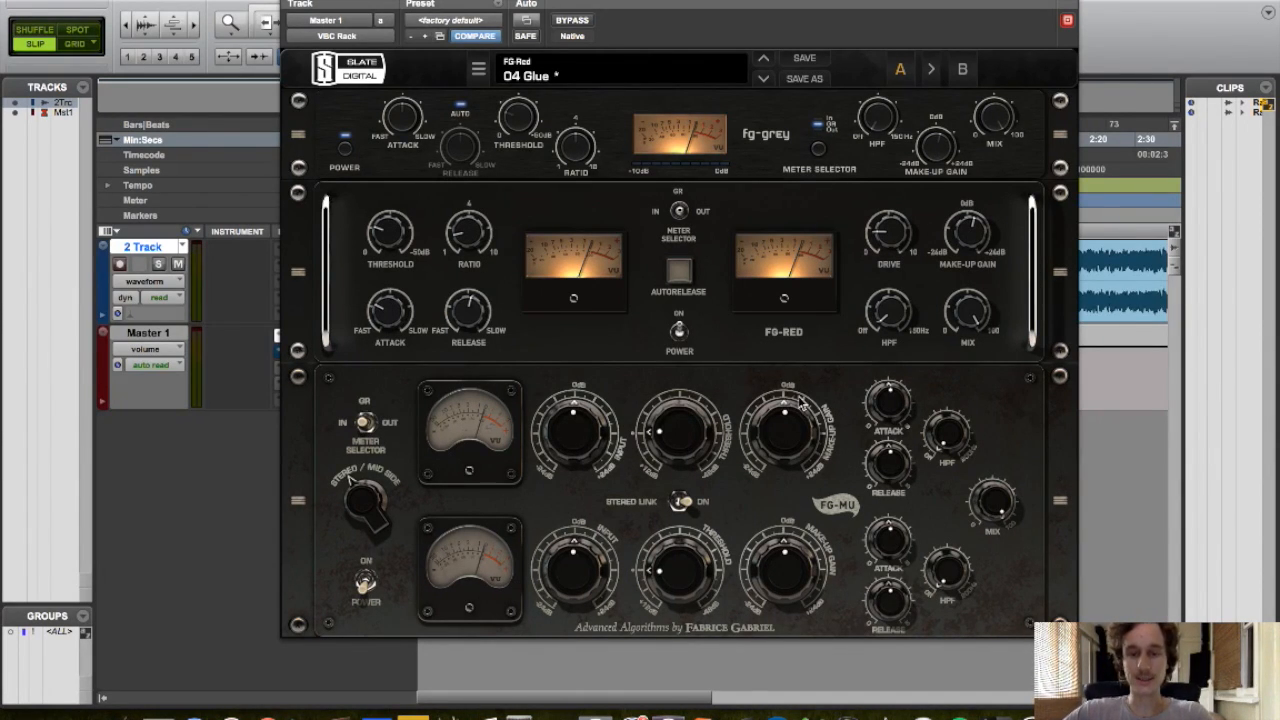
mouse_move(781, 438)
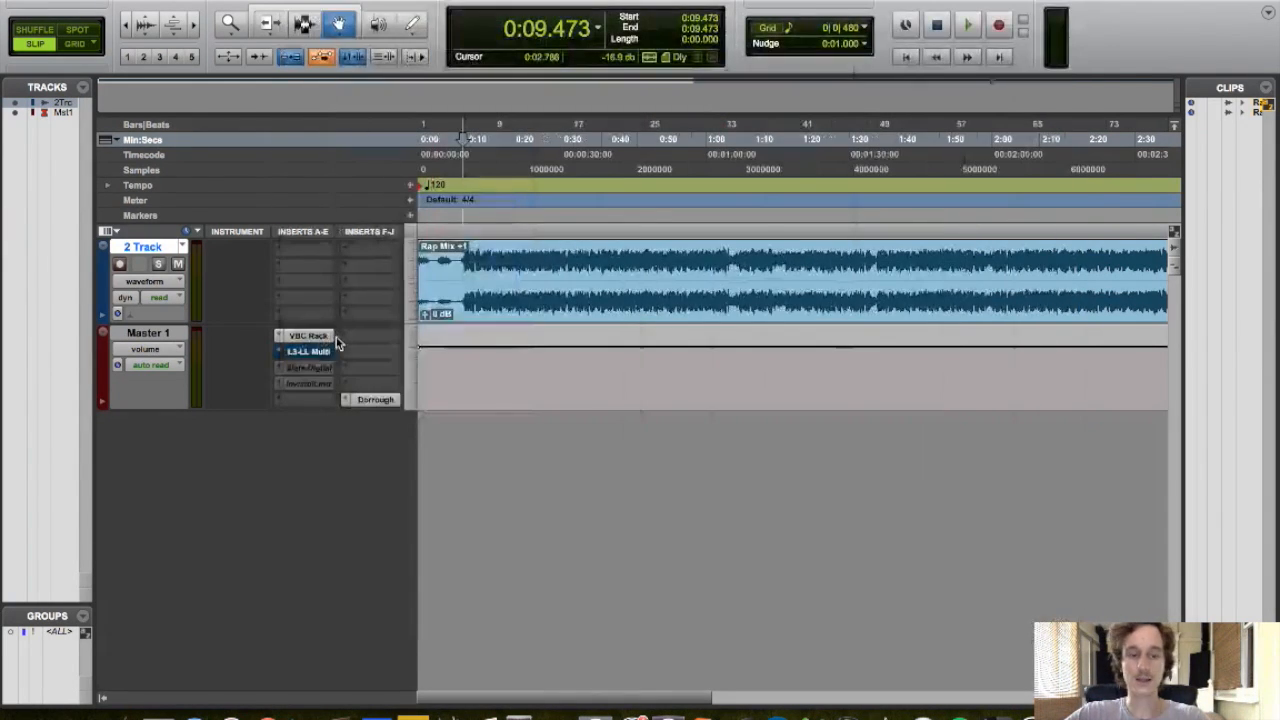
click(310, 355)
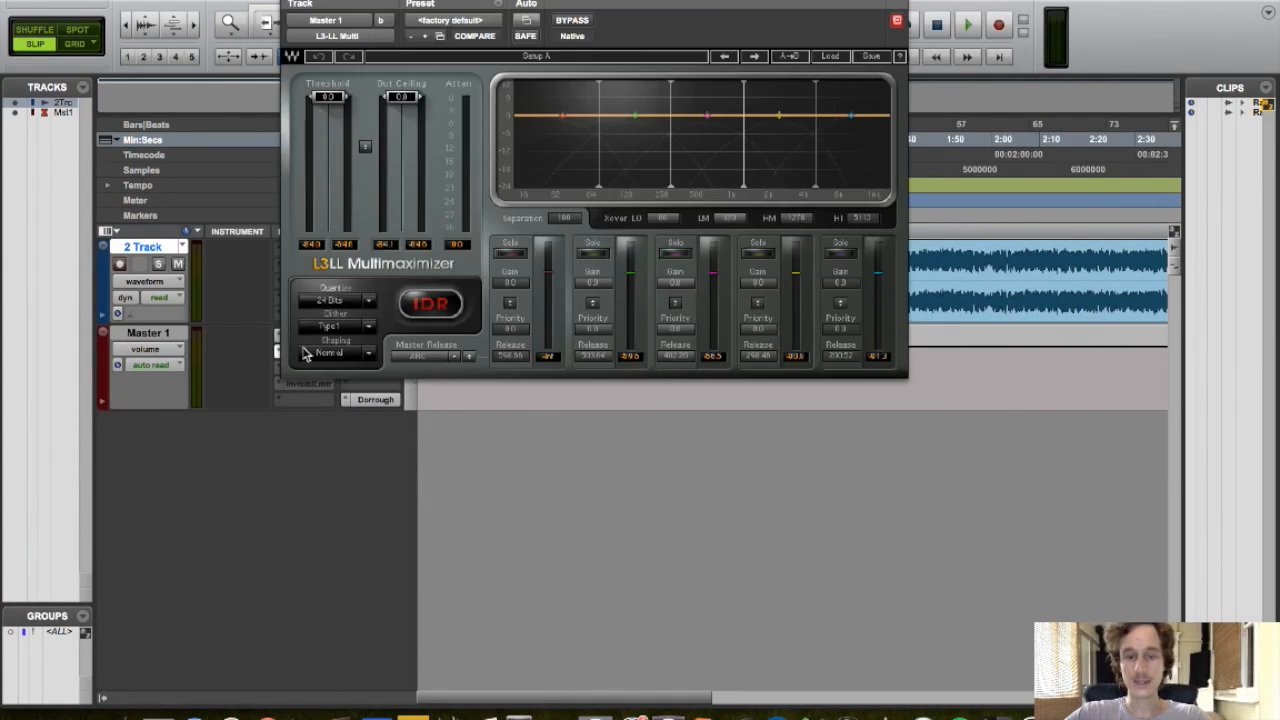
drag(641, 0, 731, 186)
Start playback and lower the L3-LL Multimaximizer threshold to about -5.1 dB
key(space)
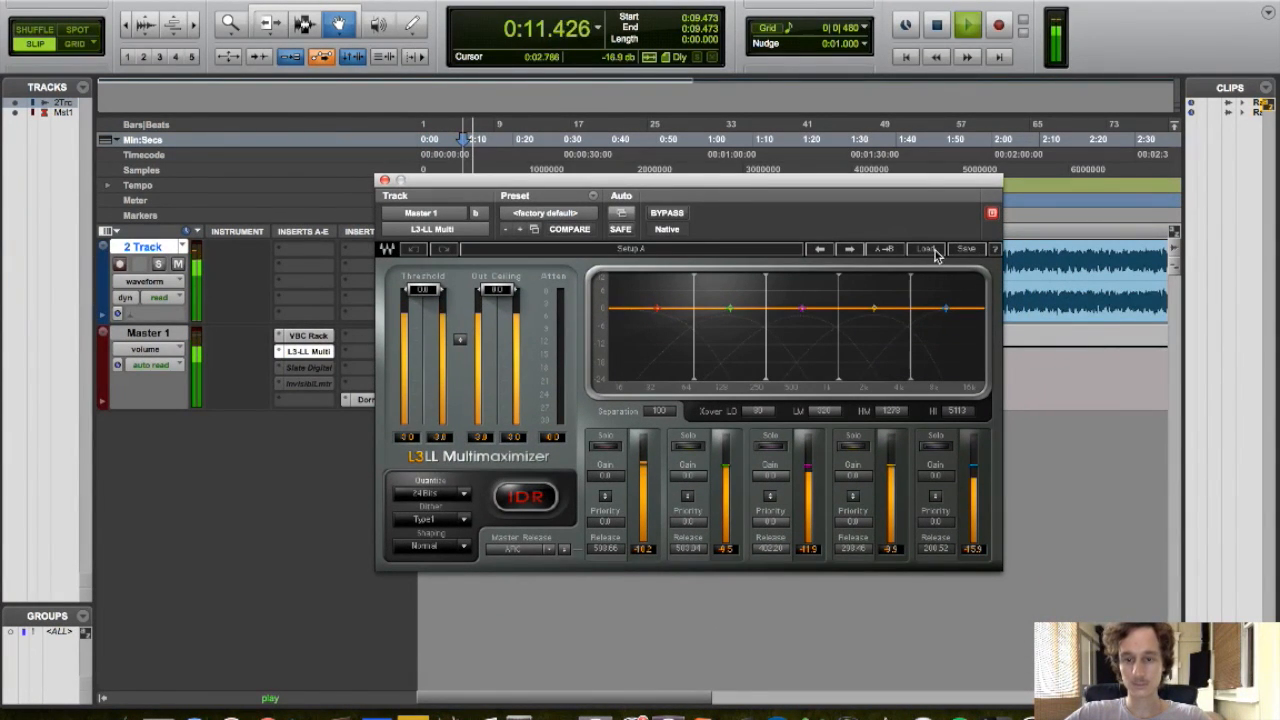
drag(458, 340, 458, 361)
drag(640, 186, 711, 92)
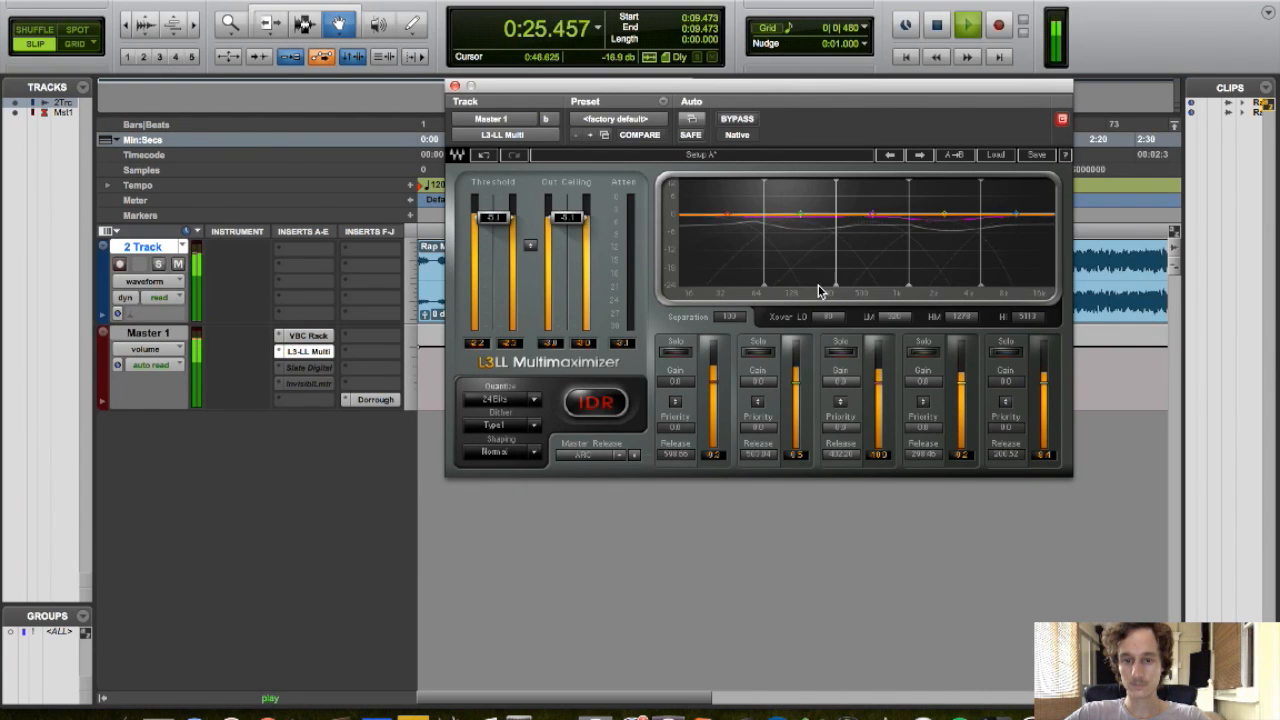
Raise the L3-LL high crossover to about 9400 Hz and set the low-mid and high-mid band priorities to -2.4 and -1.2
mouse_move(764, 286)
mouse_down()
mouse_move(777, 286)
mouse_move(766, 286)
mouse_up()
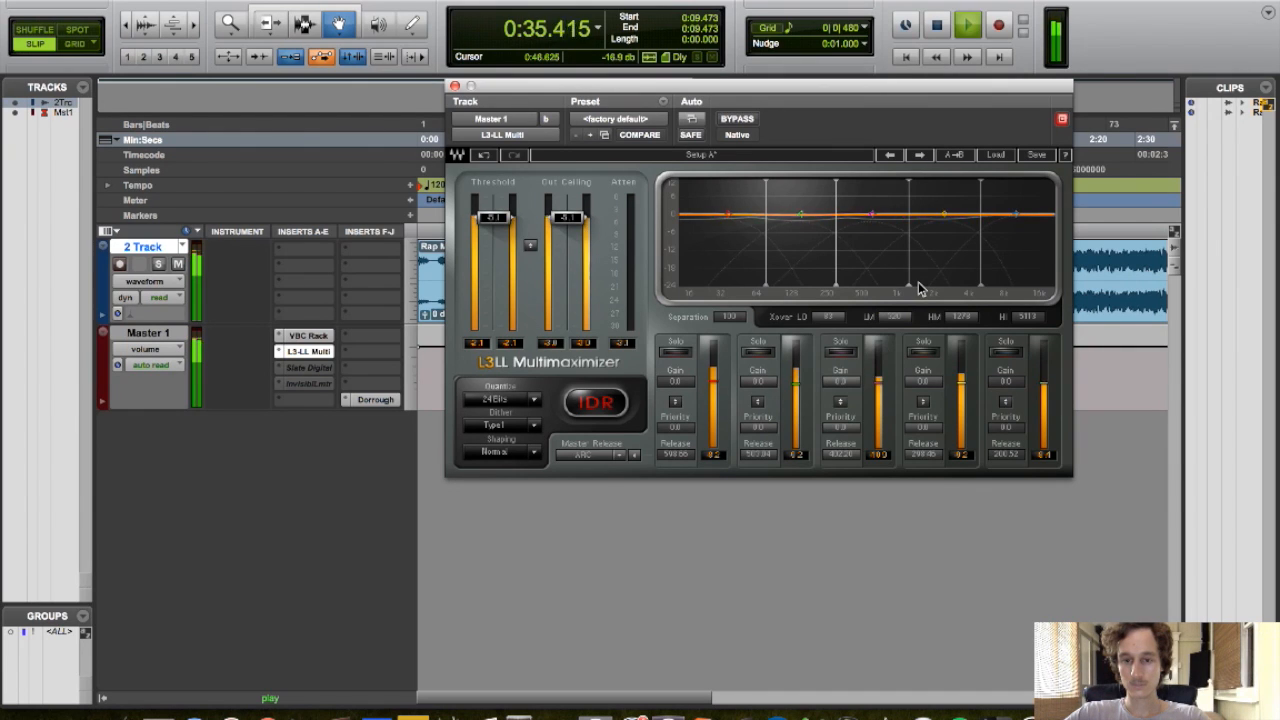
drag(909, 283, 1006, 286)
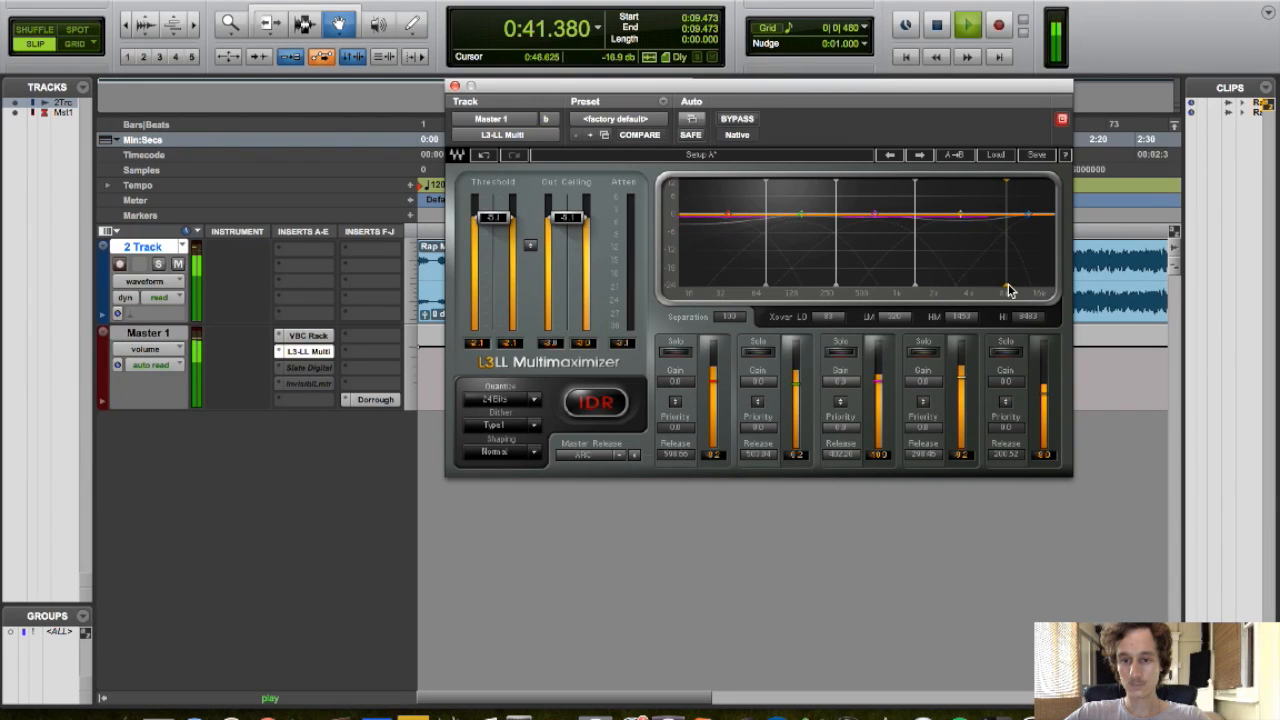
drag(927, 427, 926, 433)
drag(758, 427, 758, 452)
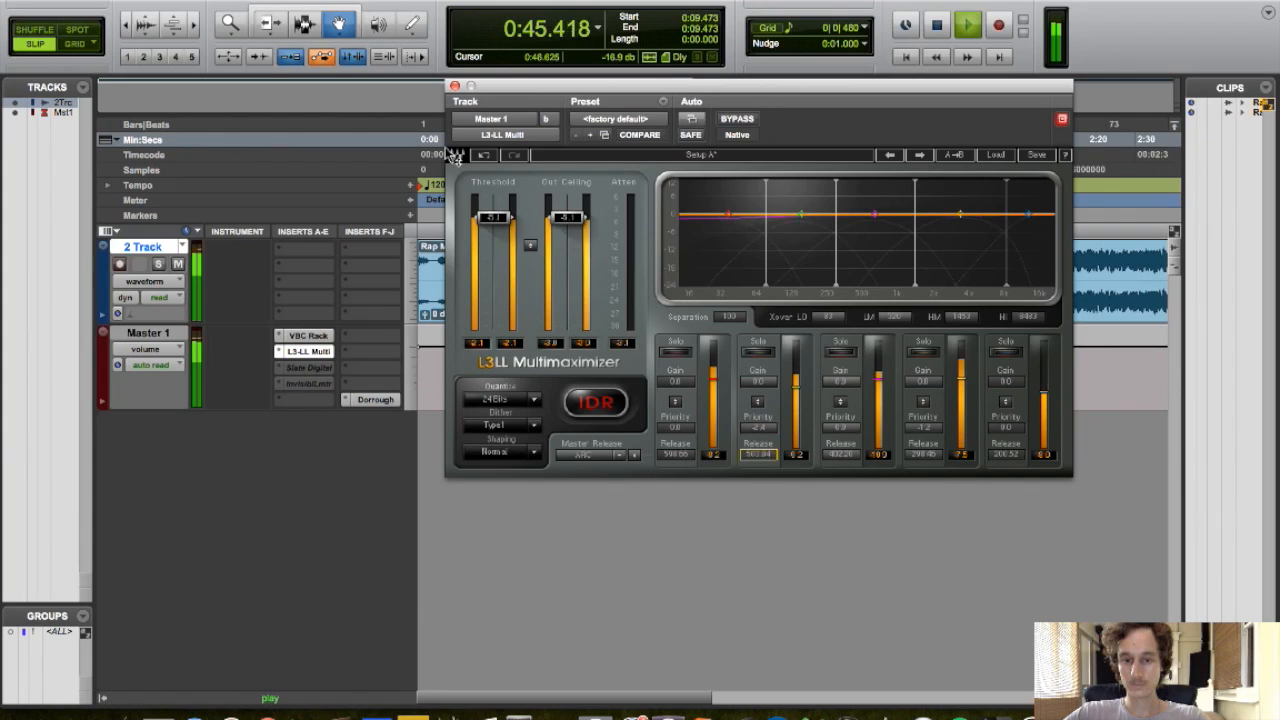
Lower the L3-LL output ceiling to -0.2 dB and stop playback
drag(567, 217, 567, 194)
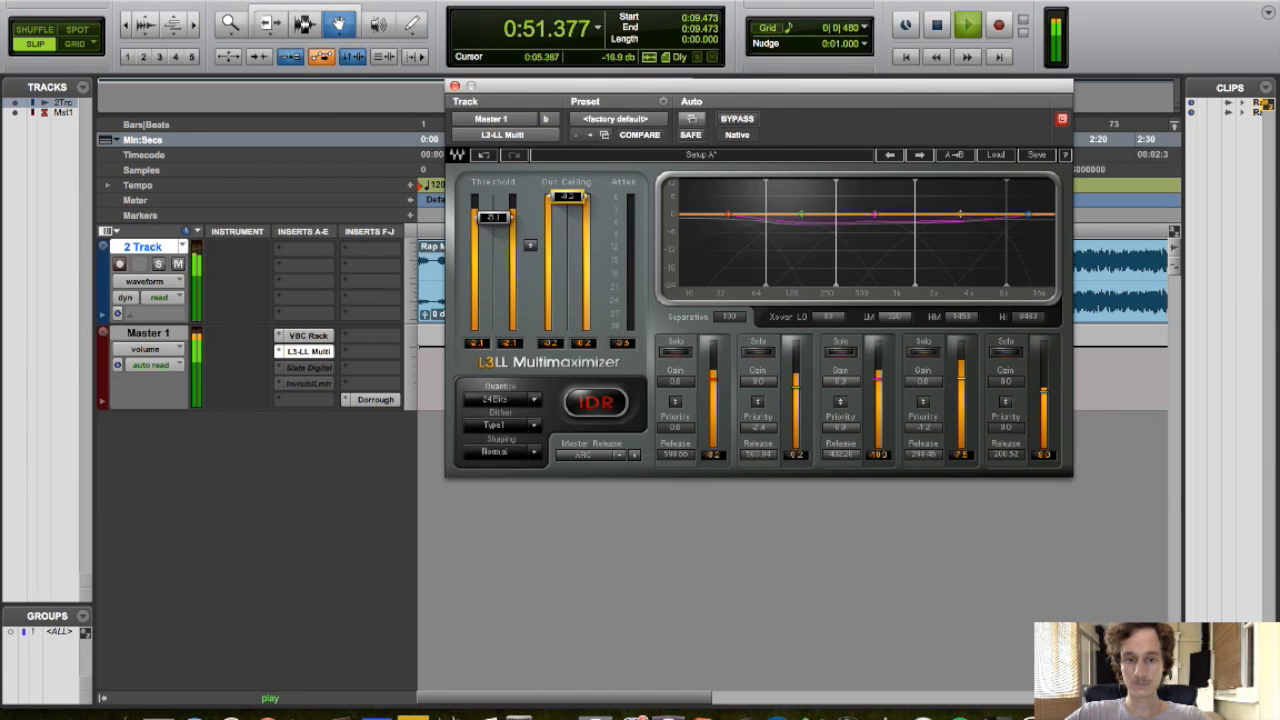
key(XF86AudioLowerVolume)
key(space)
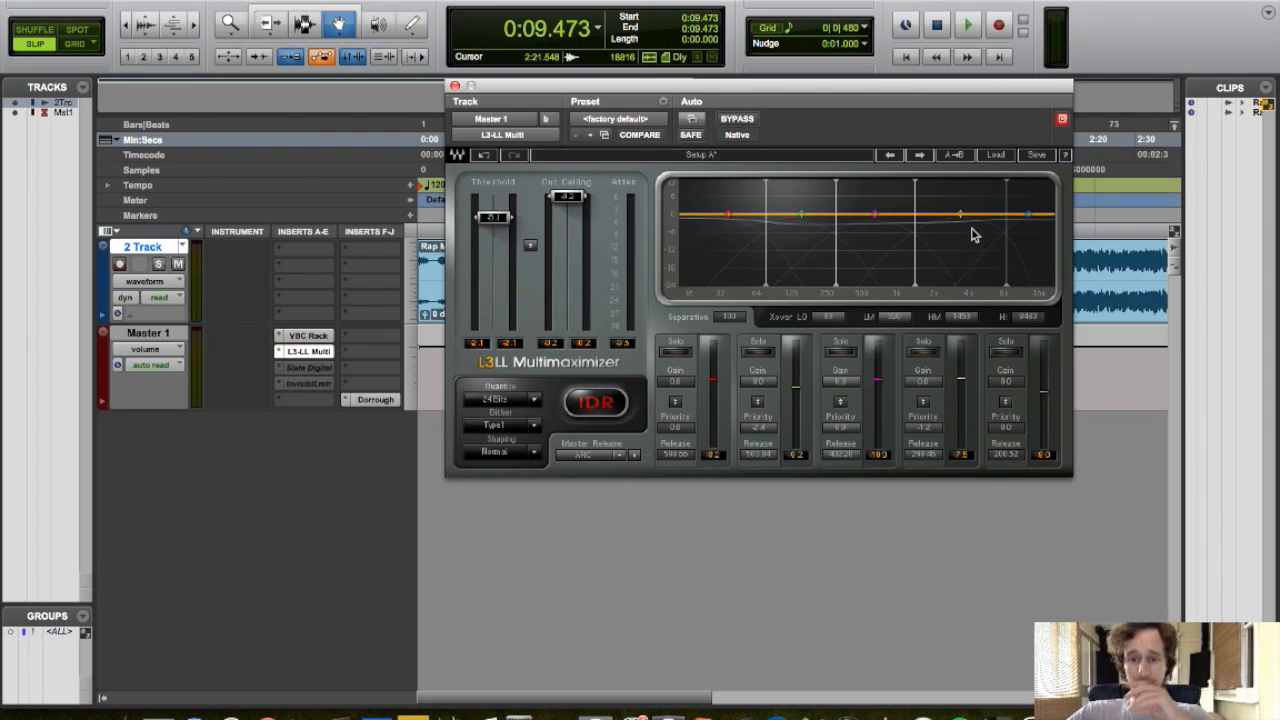
Start playback, raise the L3-LL high-mid crossover to about 2000 Hz, nudge its band priority, and close the plugin
key(space)
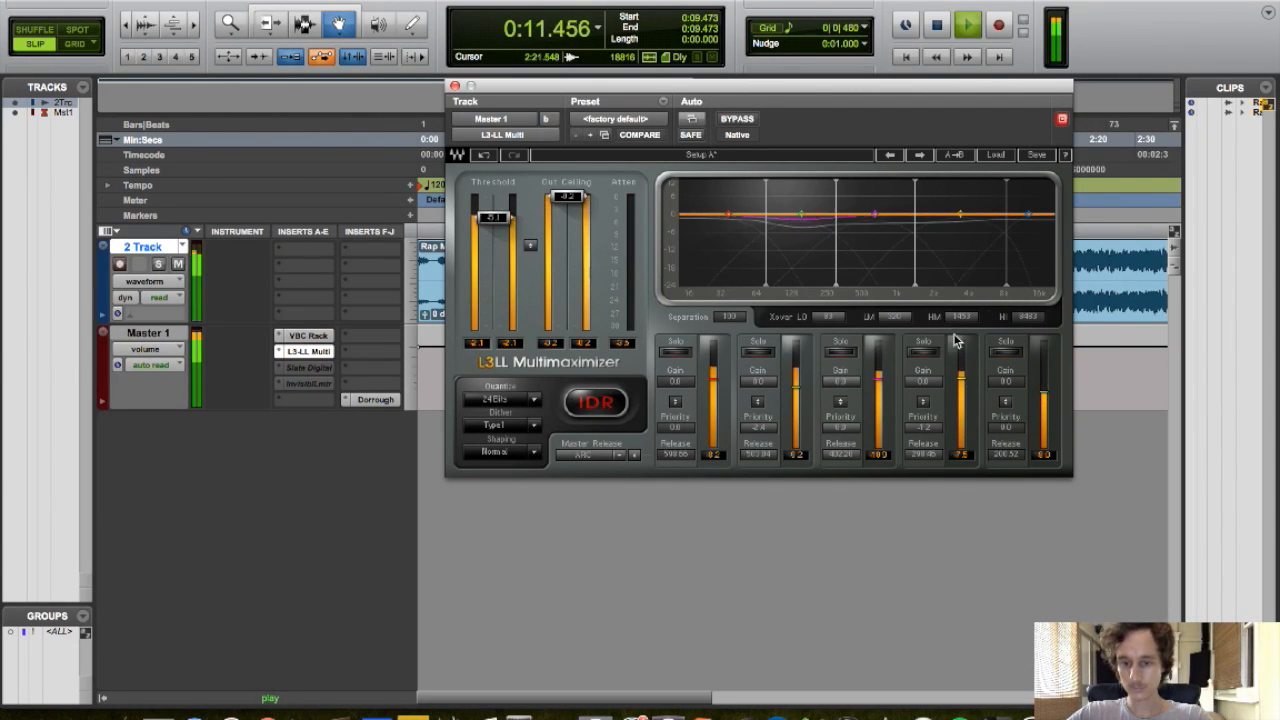
drag(914, 287, 937, 287)
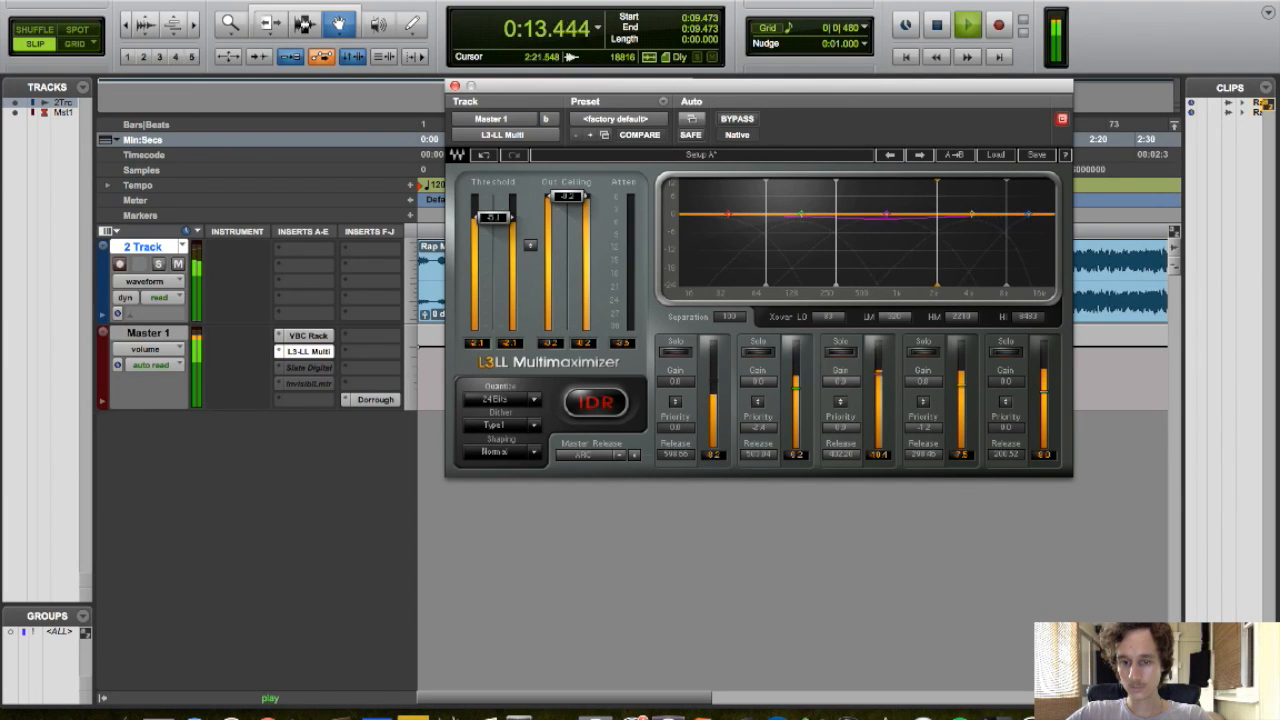
drag(933, 430, 933, 434)
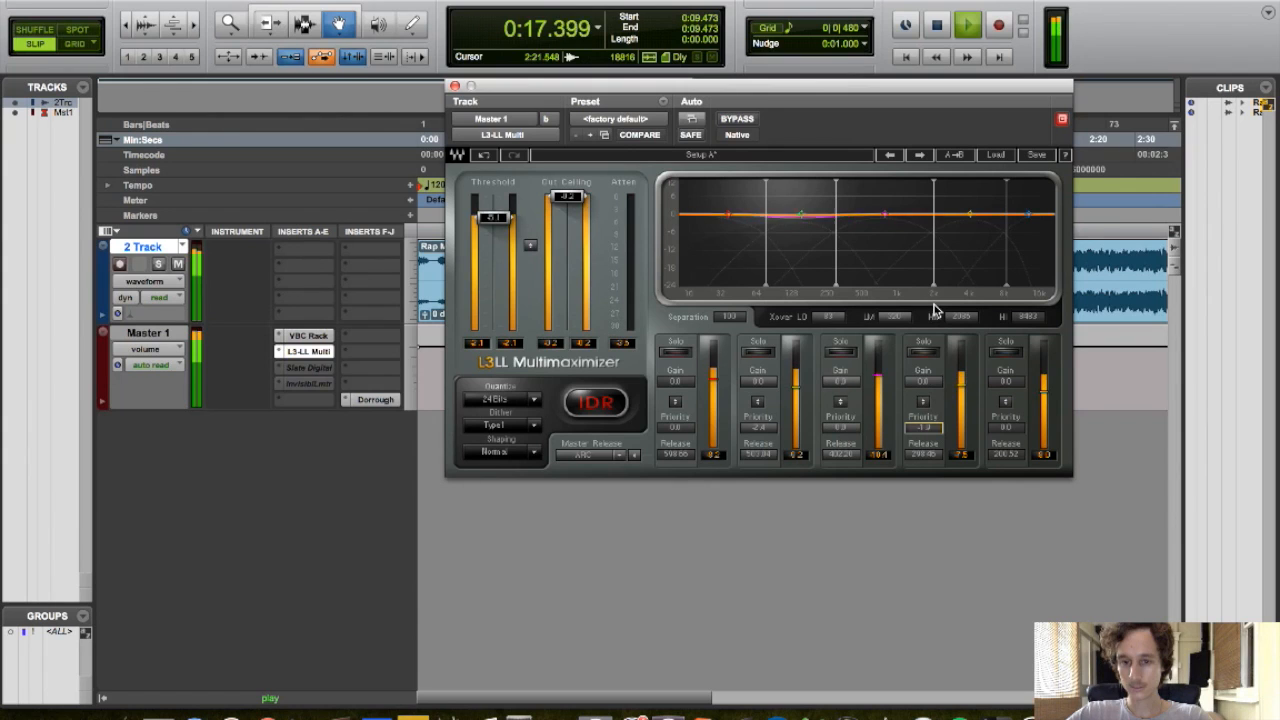
click(455, 86)
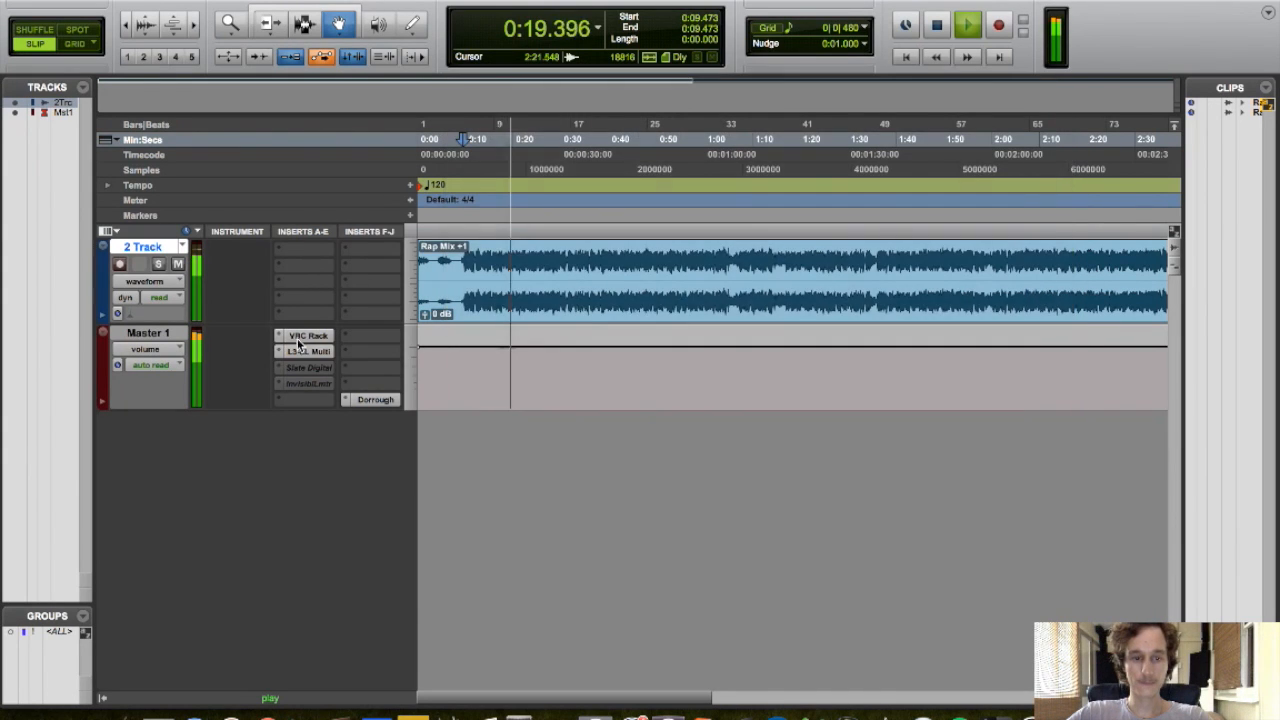
Make the Slate Digital insert on Master 1 active and check the Dorrough meter, stopping playback
right_click(330, 368)
click(375, 389)
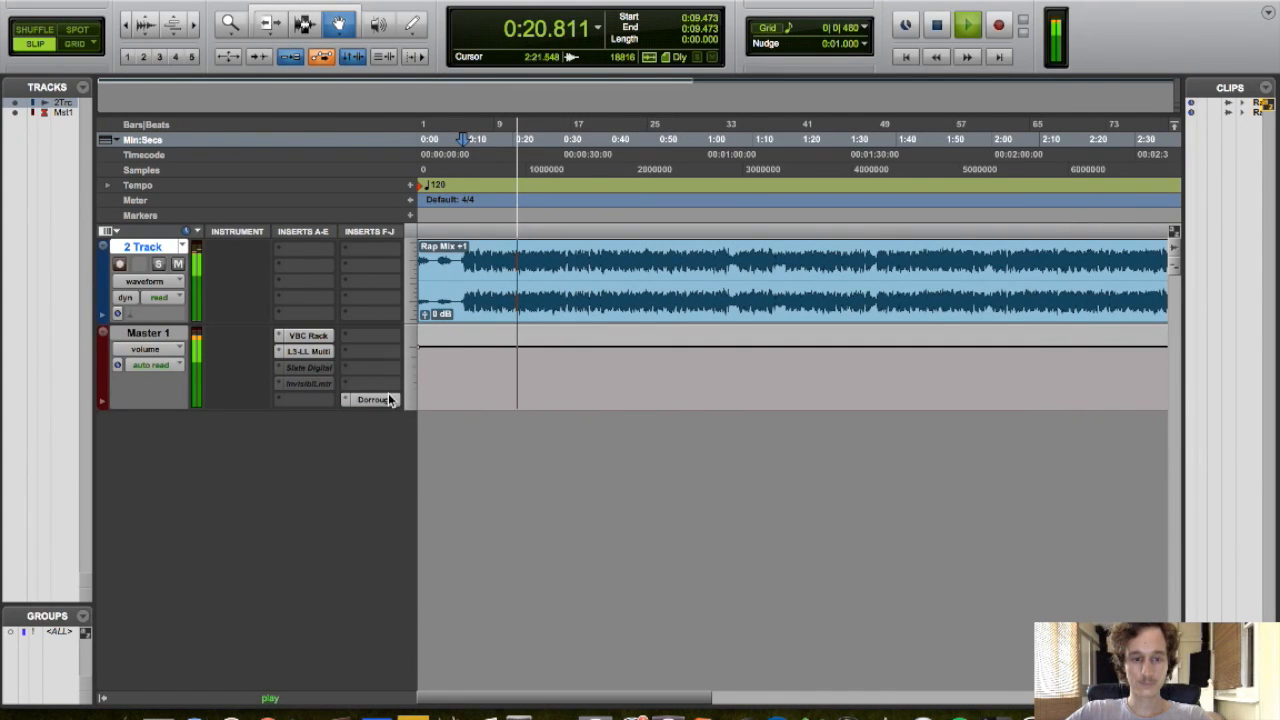
click(362, 400)
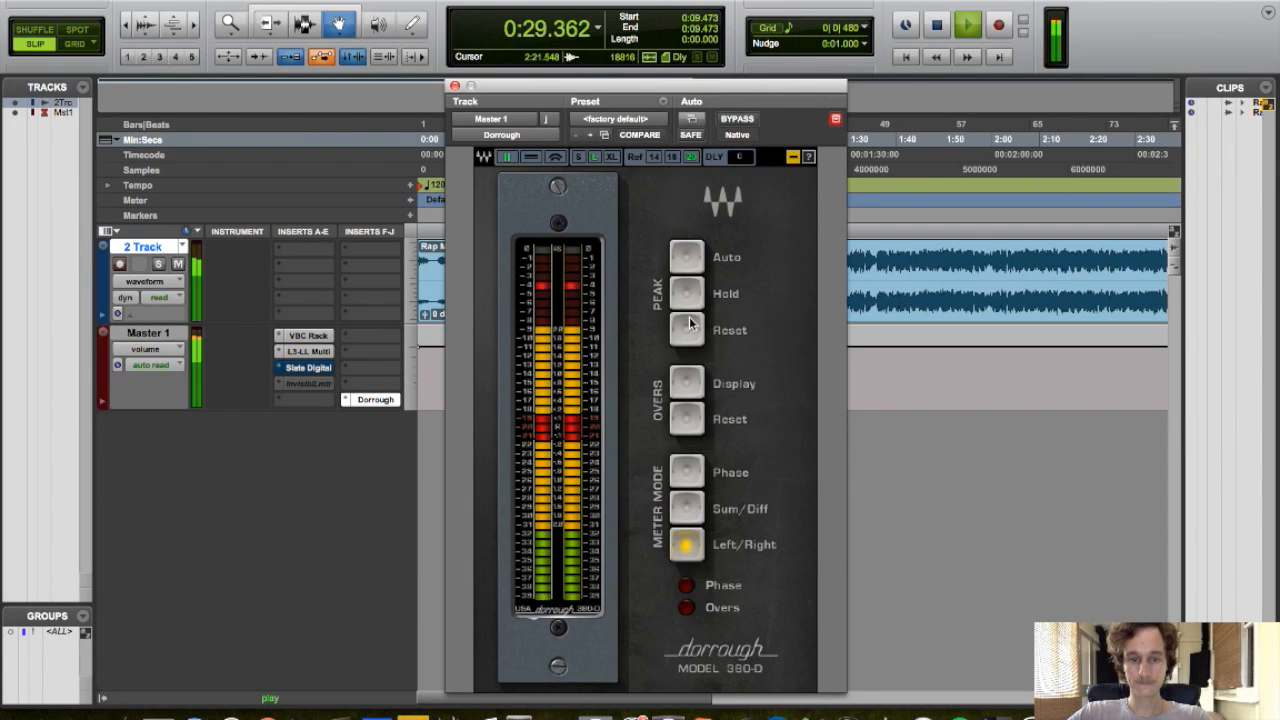
key(space)
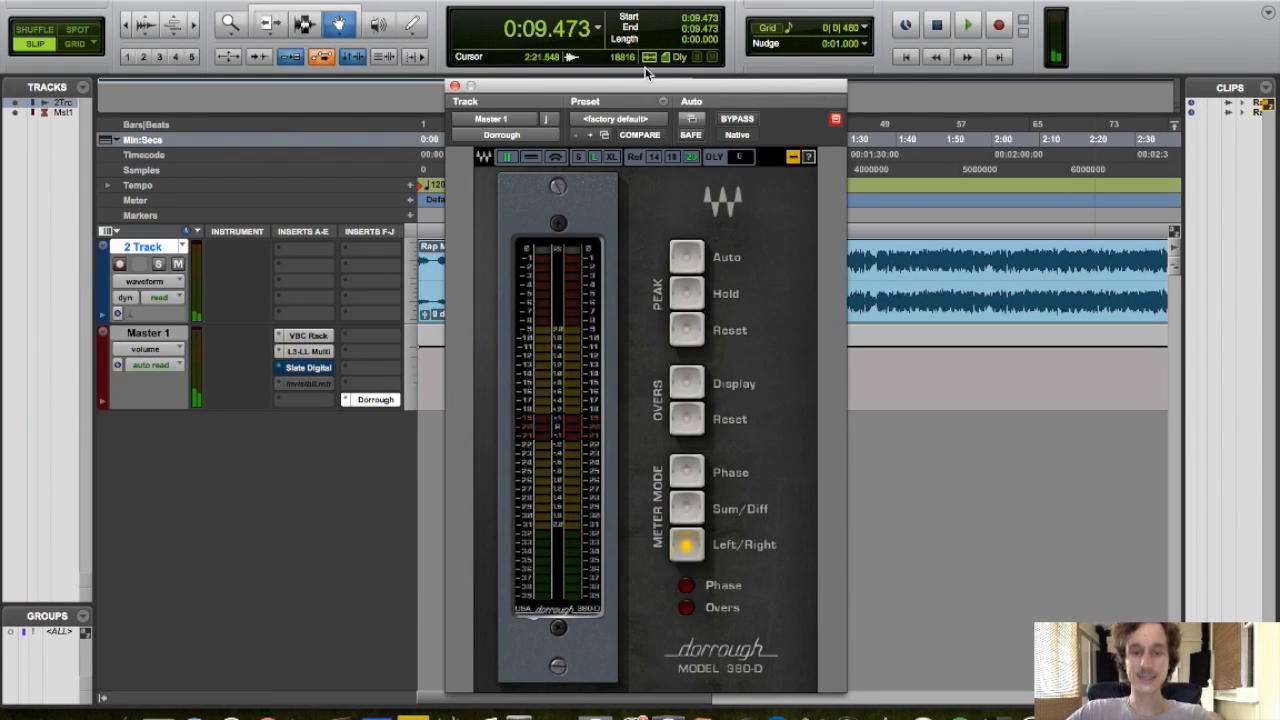
drag(625, 86, 785, 49)
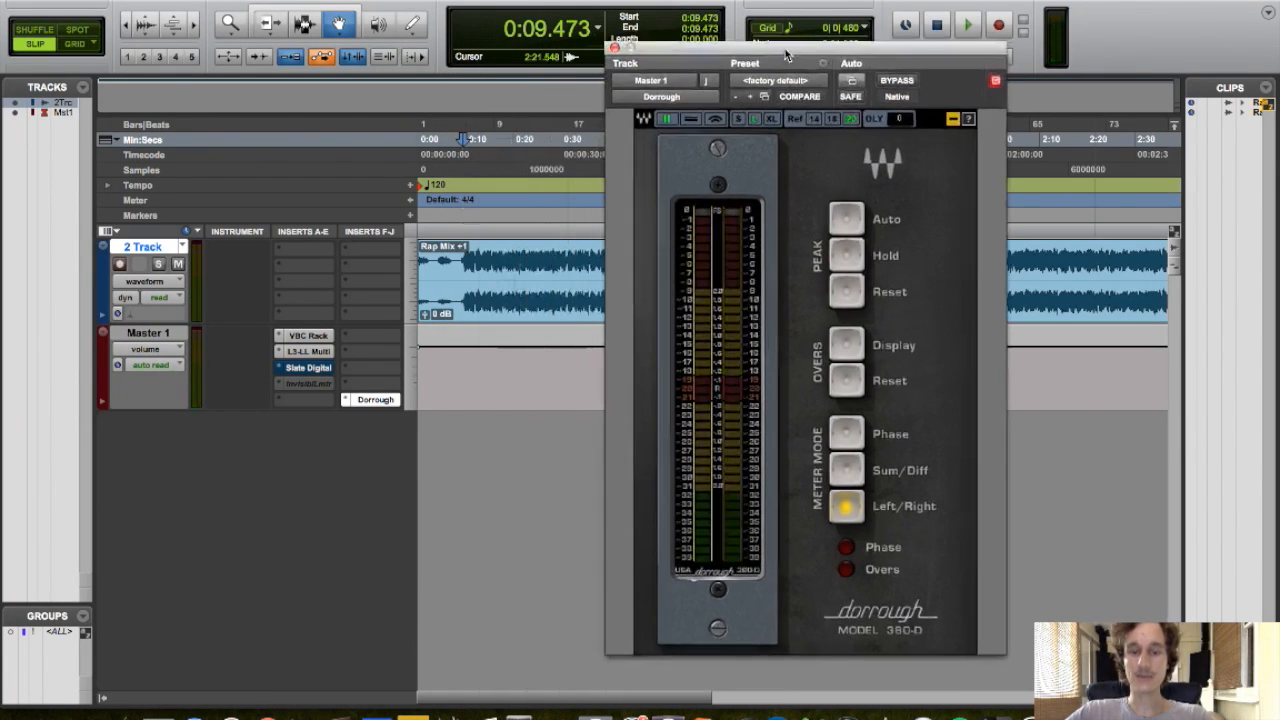
click(614, 48)
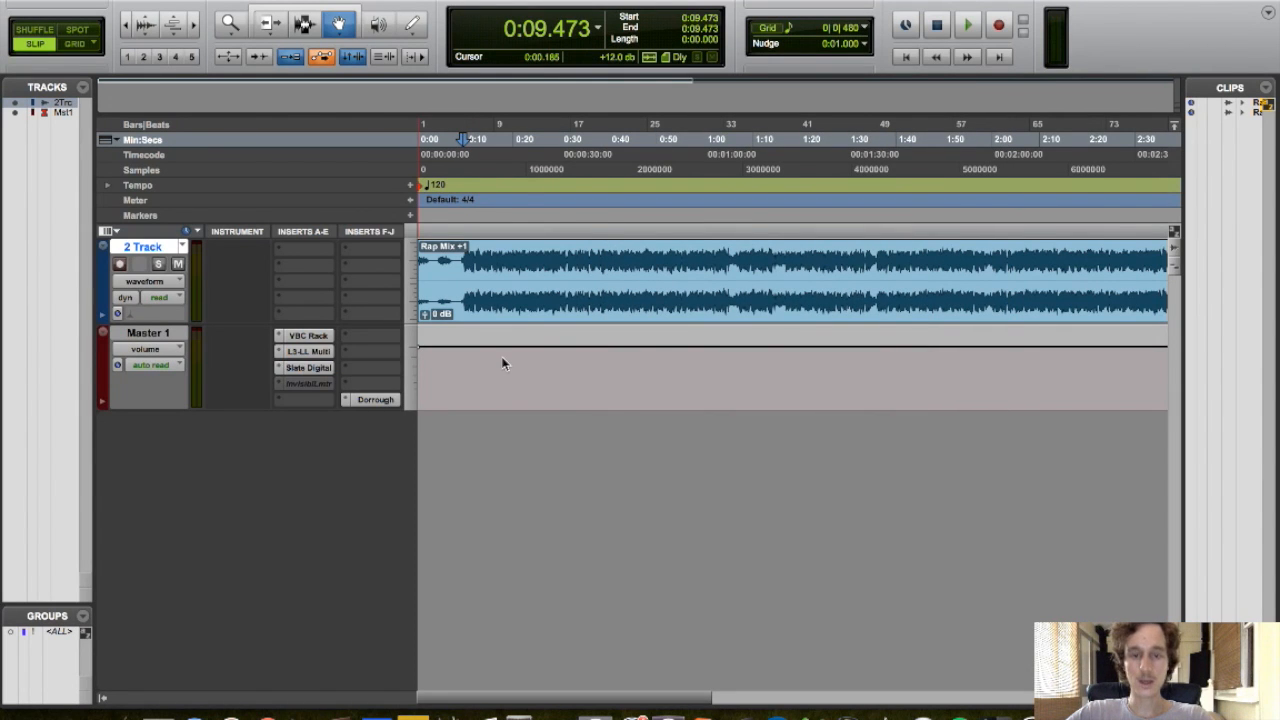
Open the Slate Digital FG-X insert and load the preset Steven's Mastering Smooth
click(308, 367)
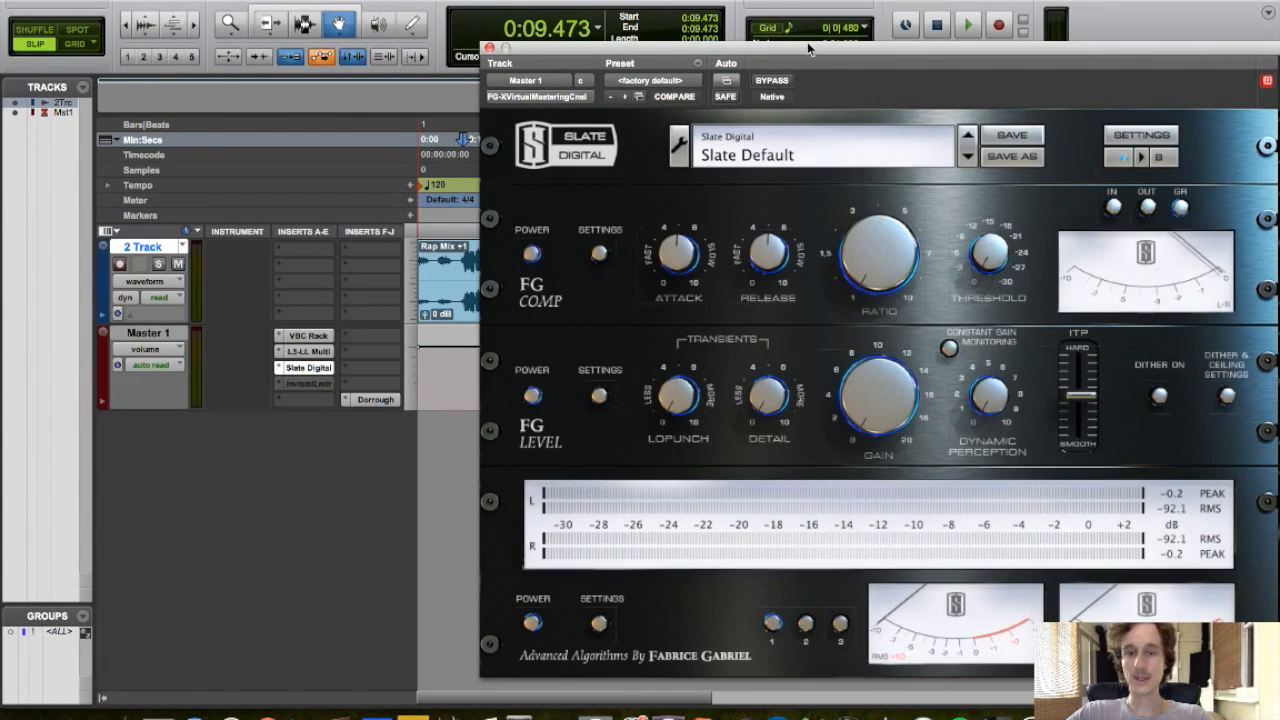
drag(808, 41, 612, 0)
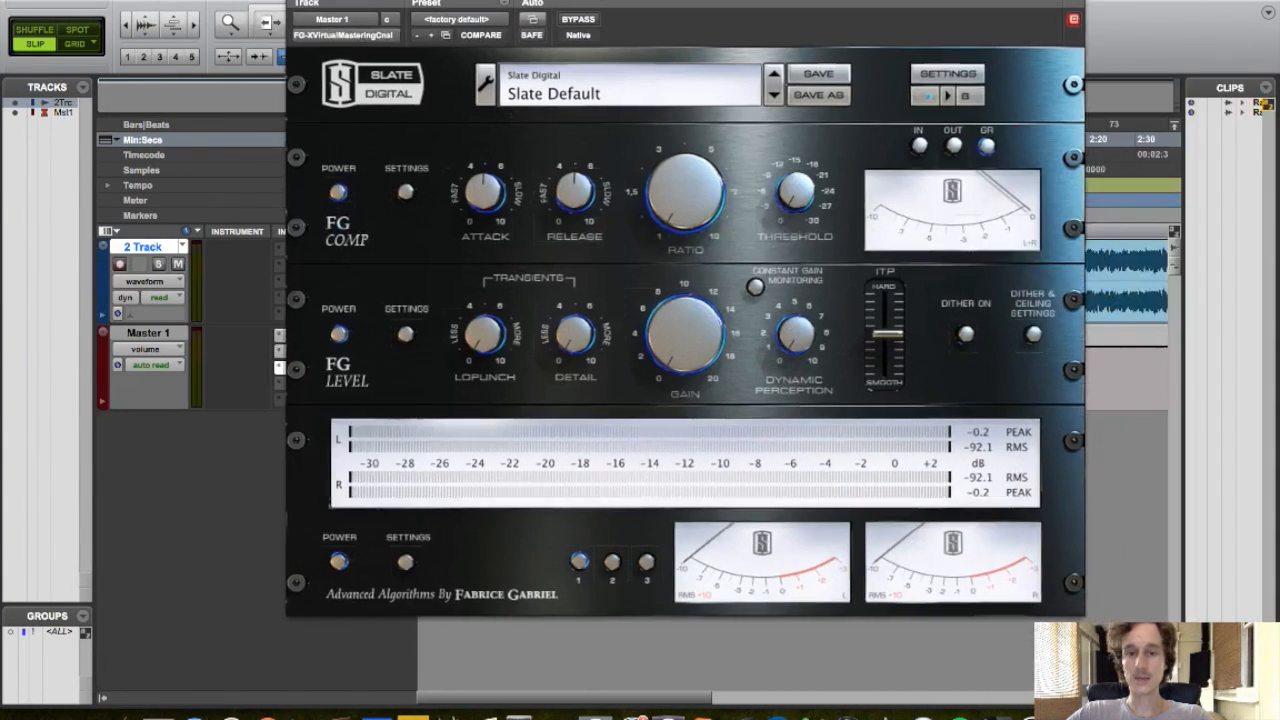
click(598, 98)
click(553, 78)
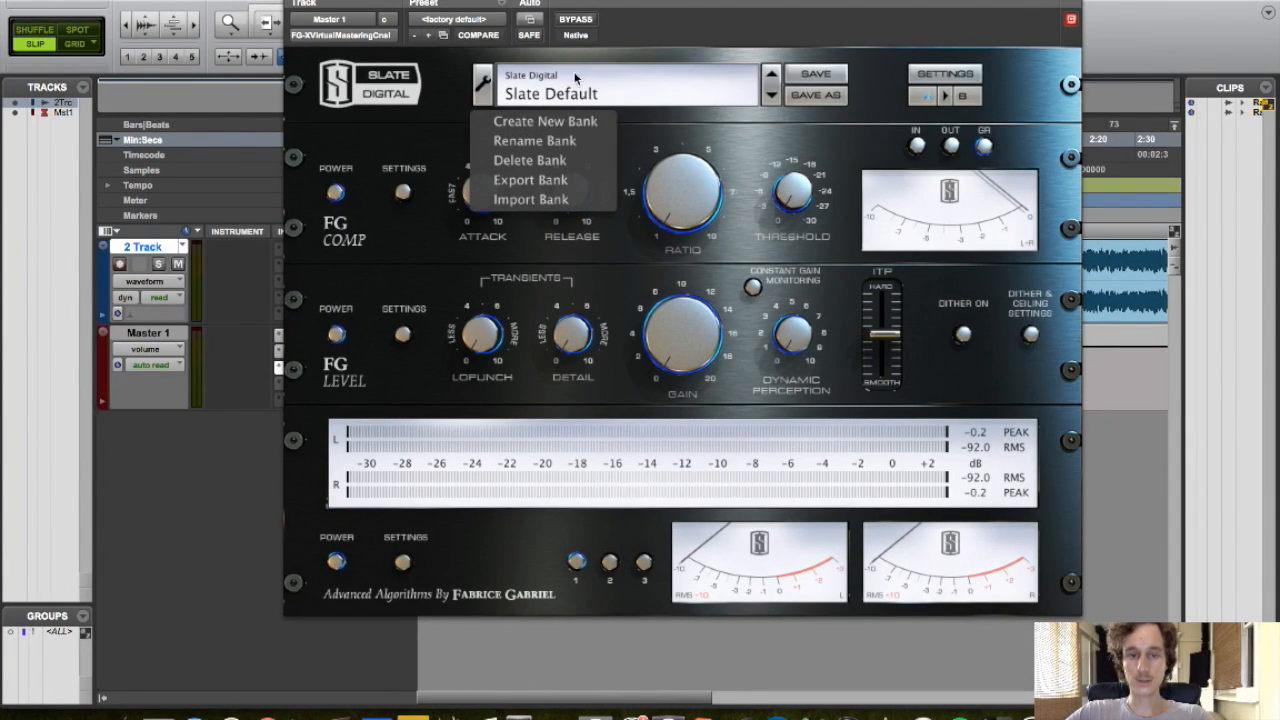
click(587, 94)
mouse_move(600, 95)
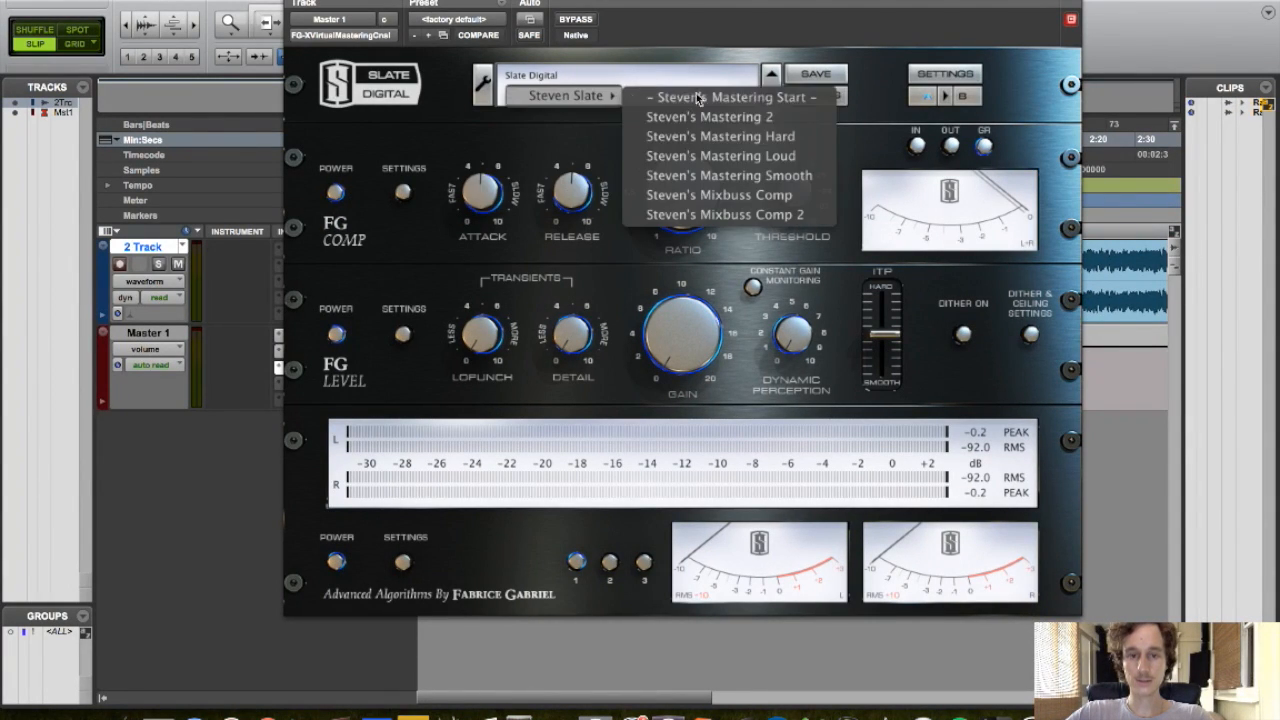
click(752, 175)
click(334, 192)
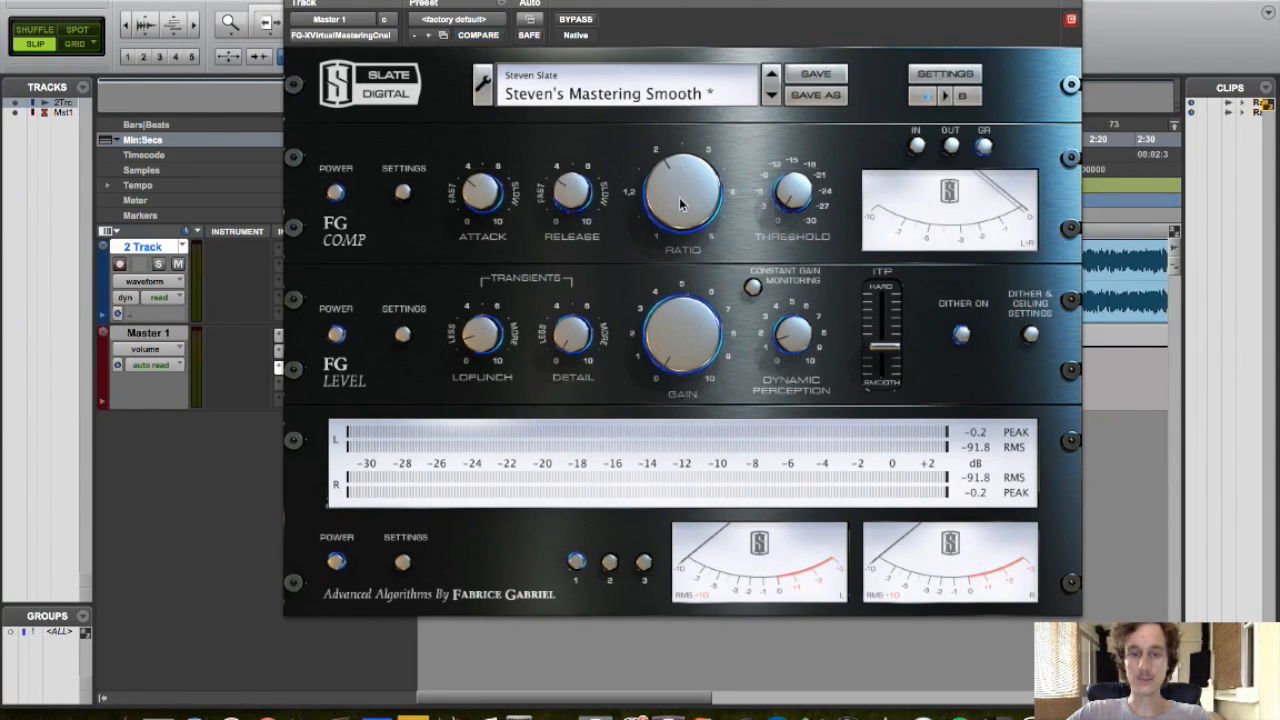
Start playback and toggle the FG-X Constant Gain Monitoring on and off
drag(584, 0, 541, 315)
key(space)
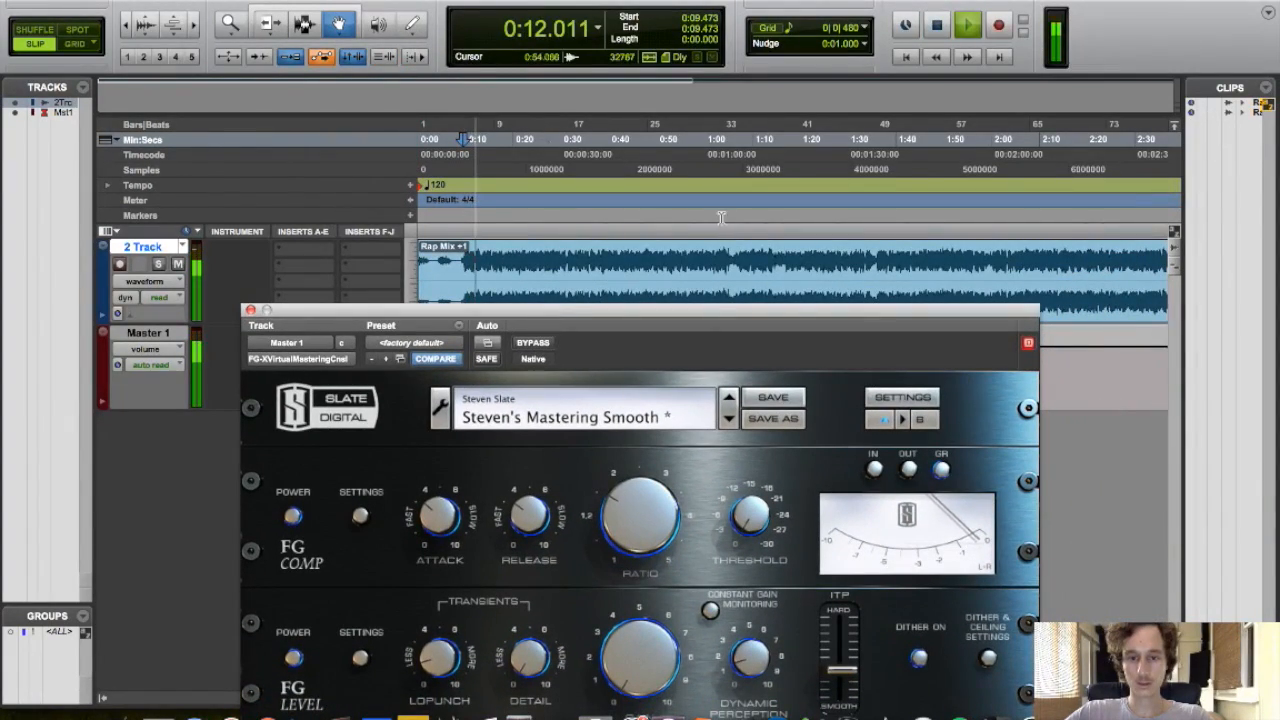
click(718, 303)
drag(718, 306, 743, 6)
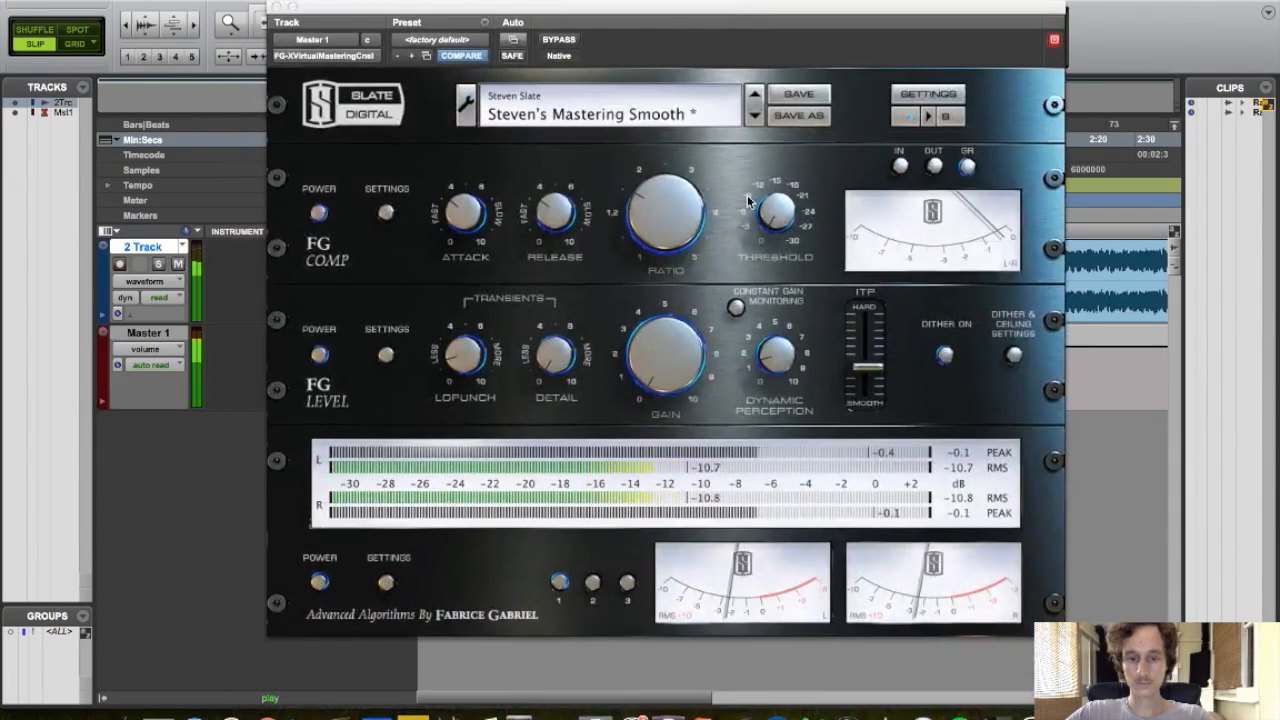
click(739, 310)
click(738, 311)
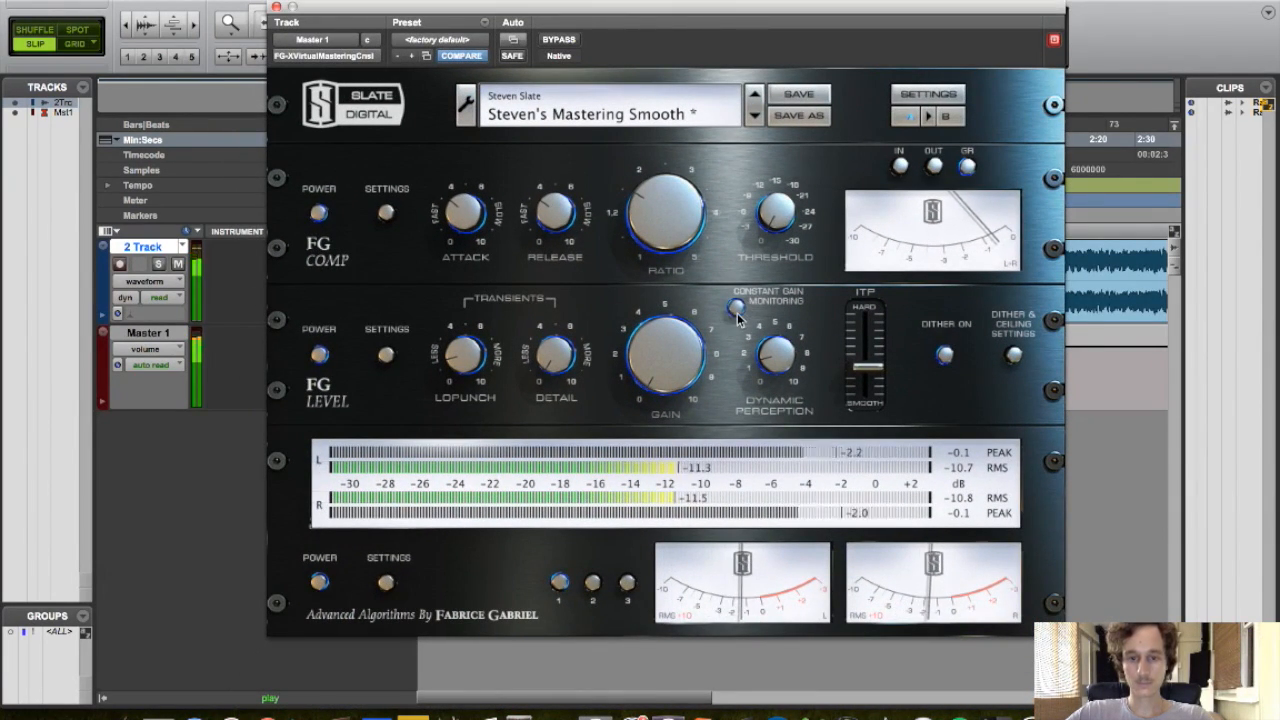
Lower the FG Level gain slightly and stop playback
mouse_move(664, 368)
mouse_down()
mouse_move(662, 332)
mouse_move(648, 366)
mouse_up()
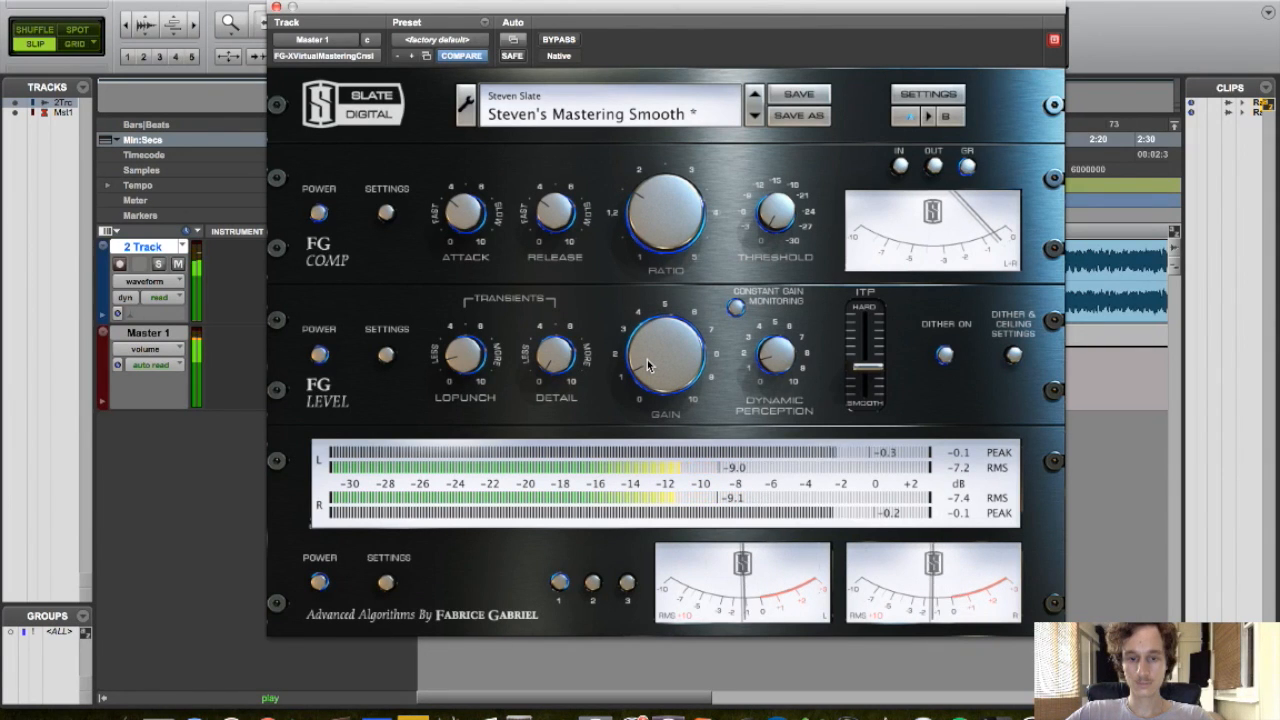
key(space)
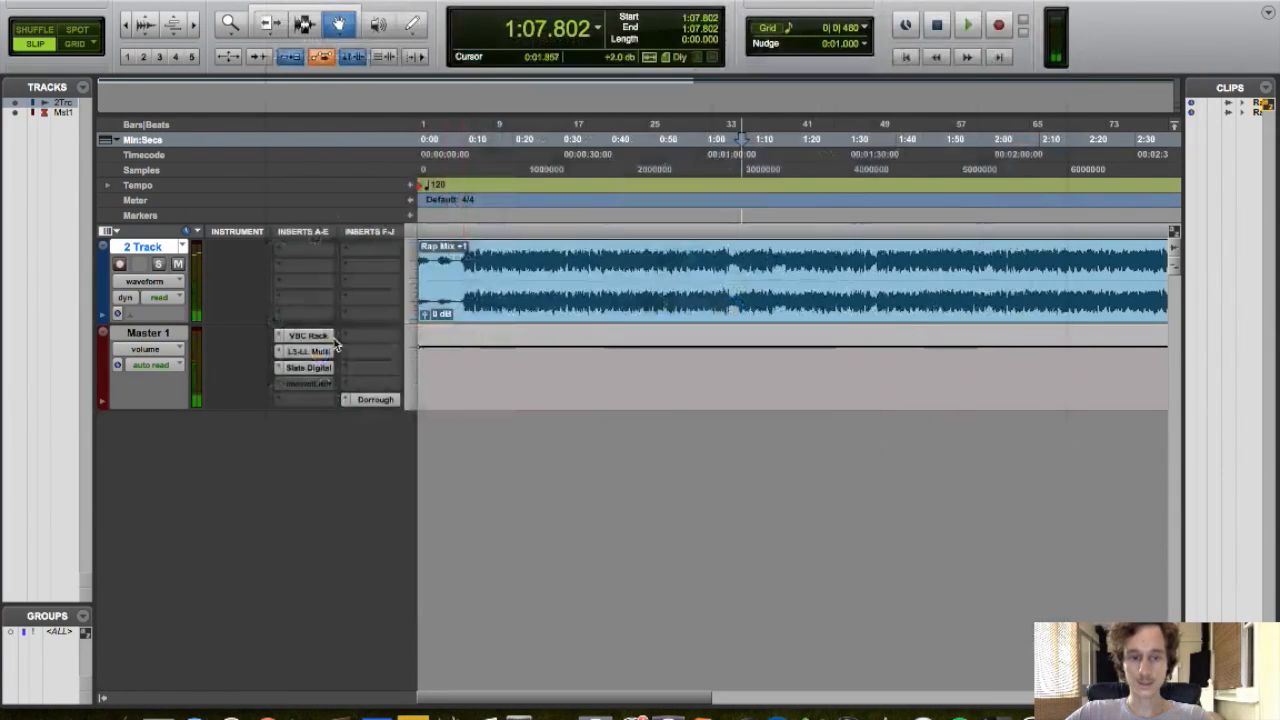
Reopen the L3-LL, play the track, and set the low band gain to -4.2 dB and priority to 1.5
click(306, 351)
click(501, 304)
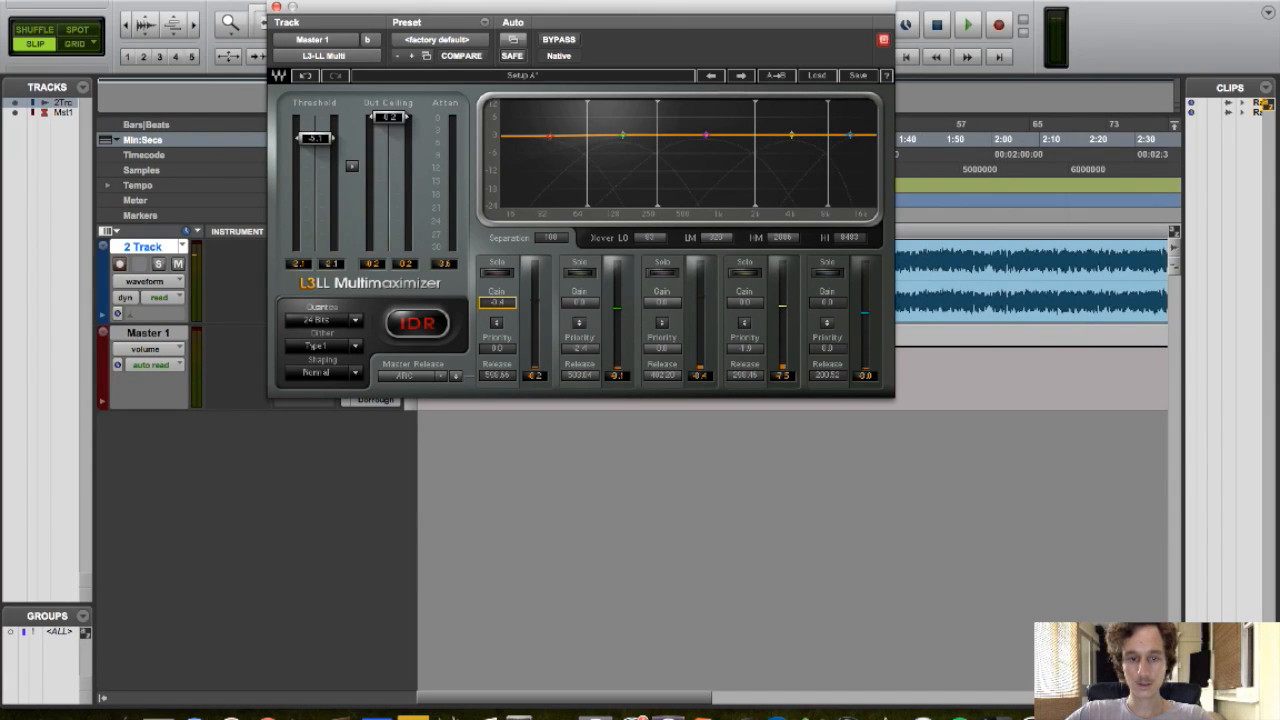
key(space)
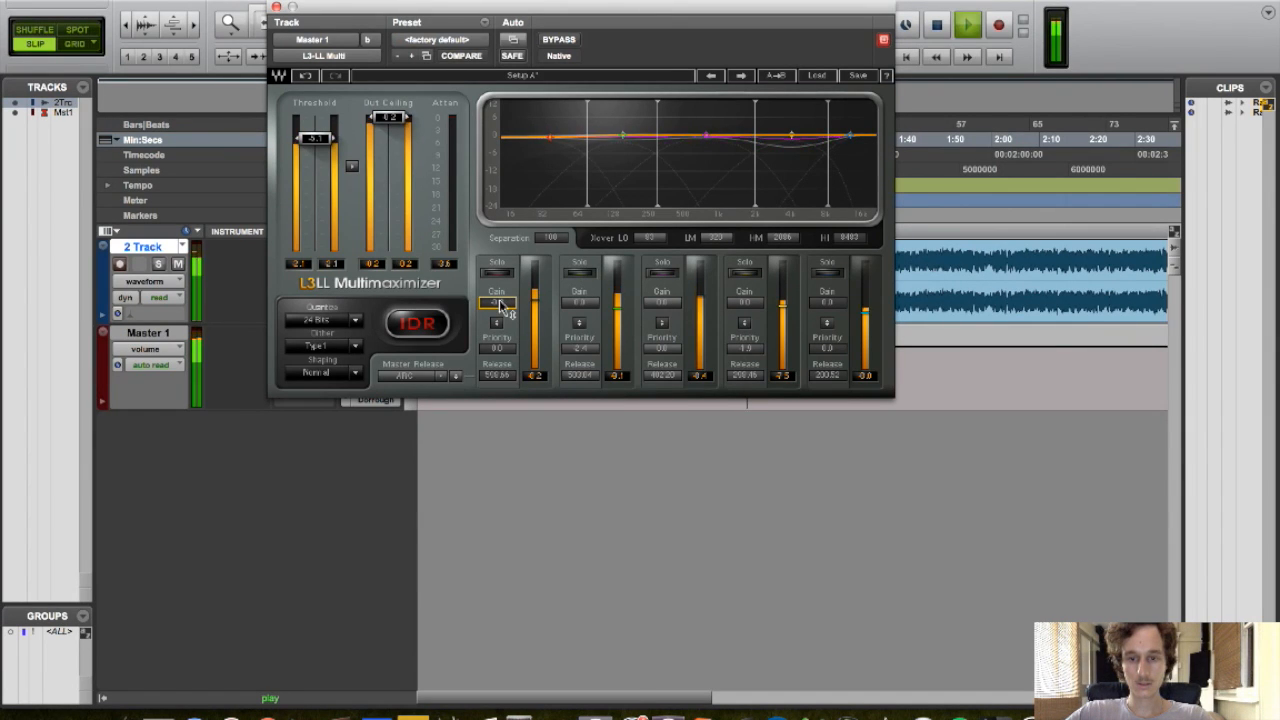
drag(497, 302, 497, 305)
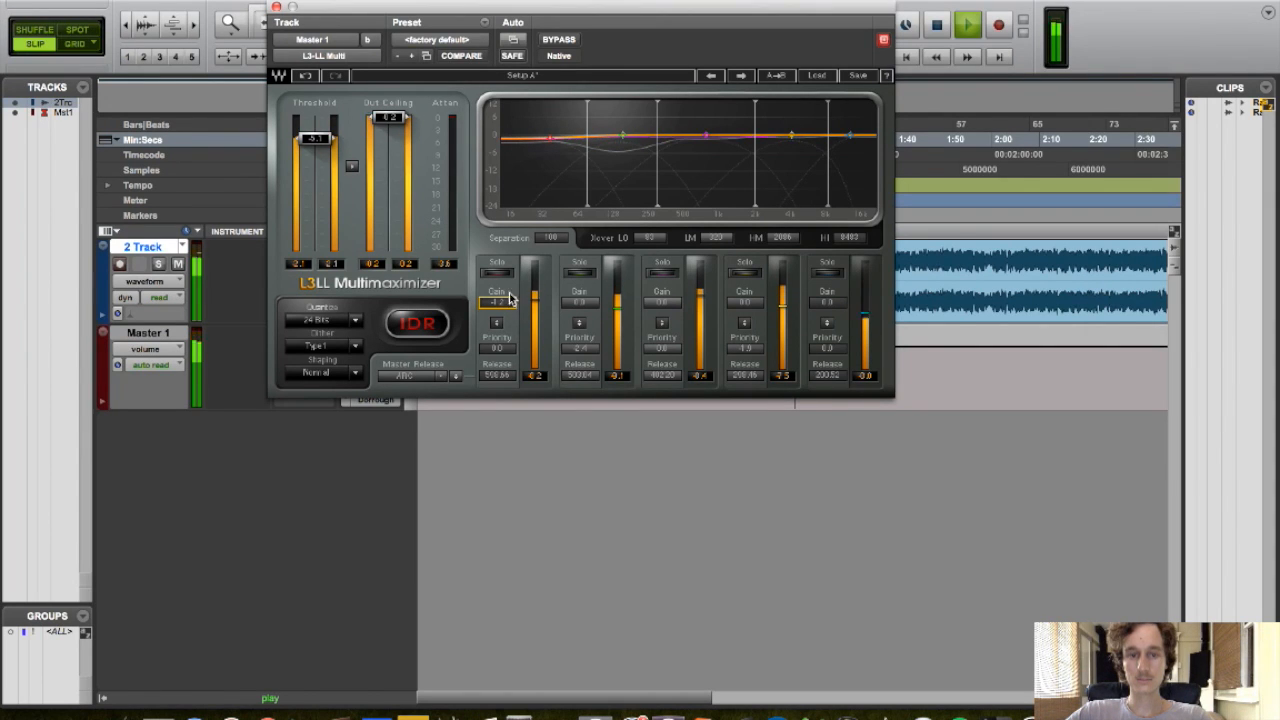
drag(497, 349, 497, 364)
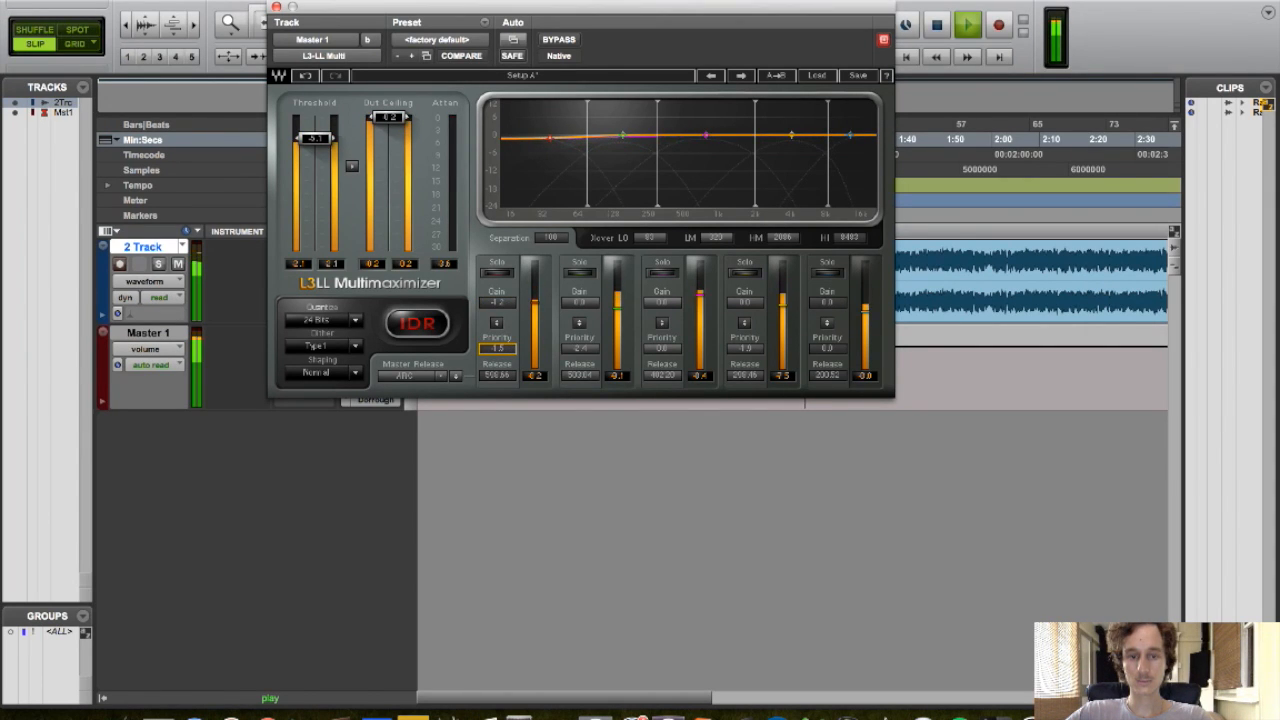
click(277, 8)
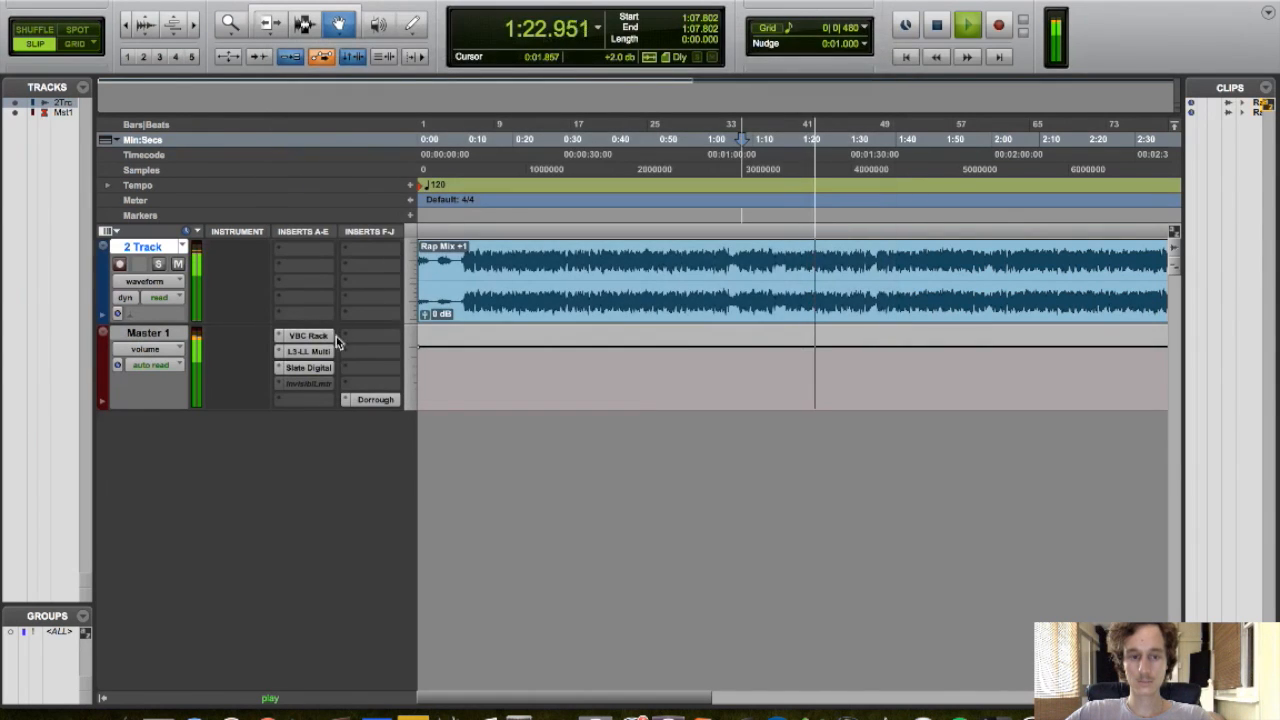
Toggle Constant Gain Monitoring in the FG-X and check levels on the Dorrough meter
click(315, 369)
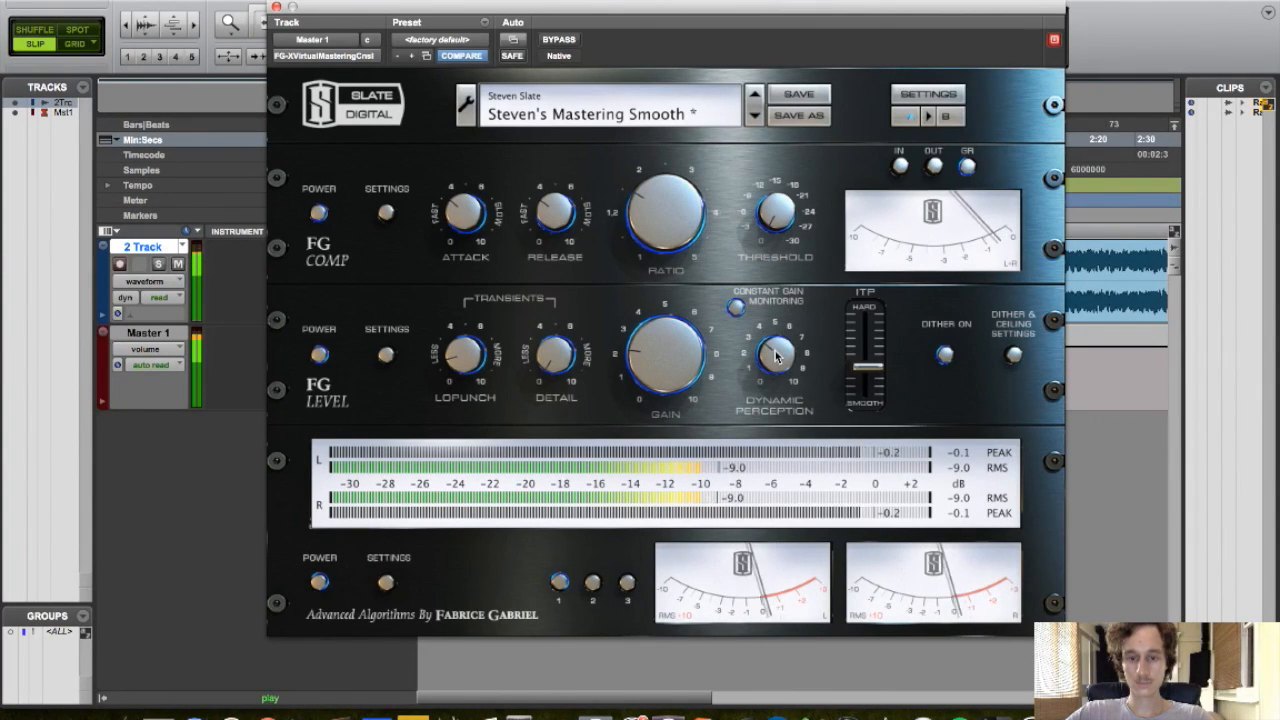
click(736, 309)
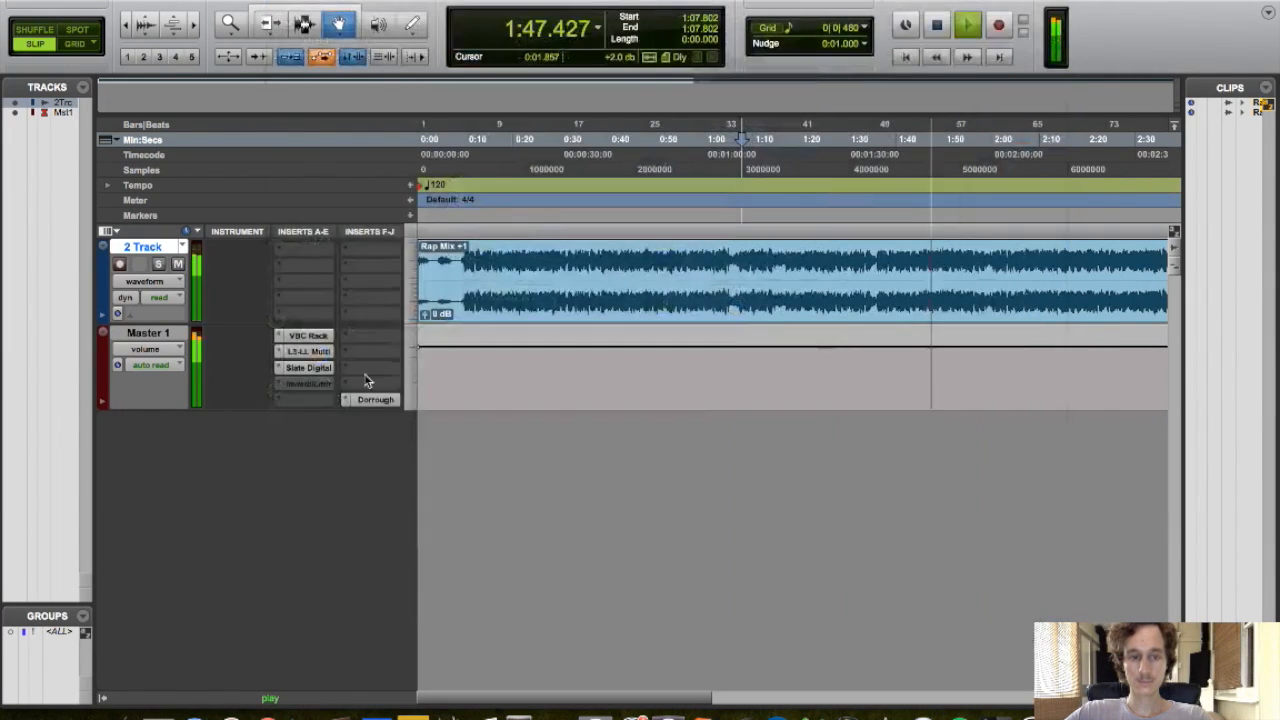
click(370, 399)
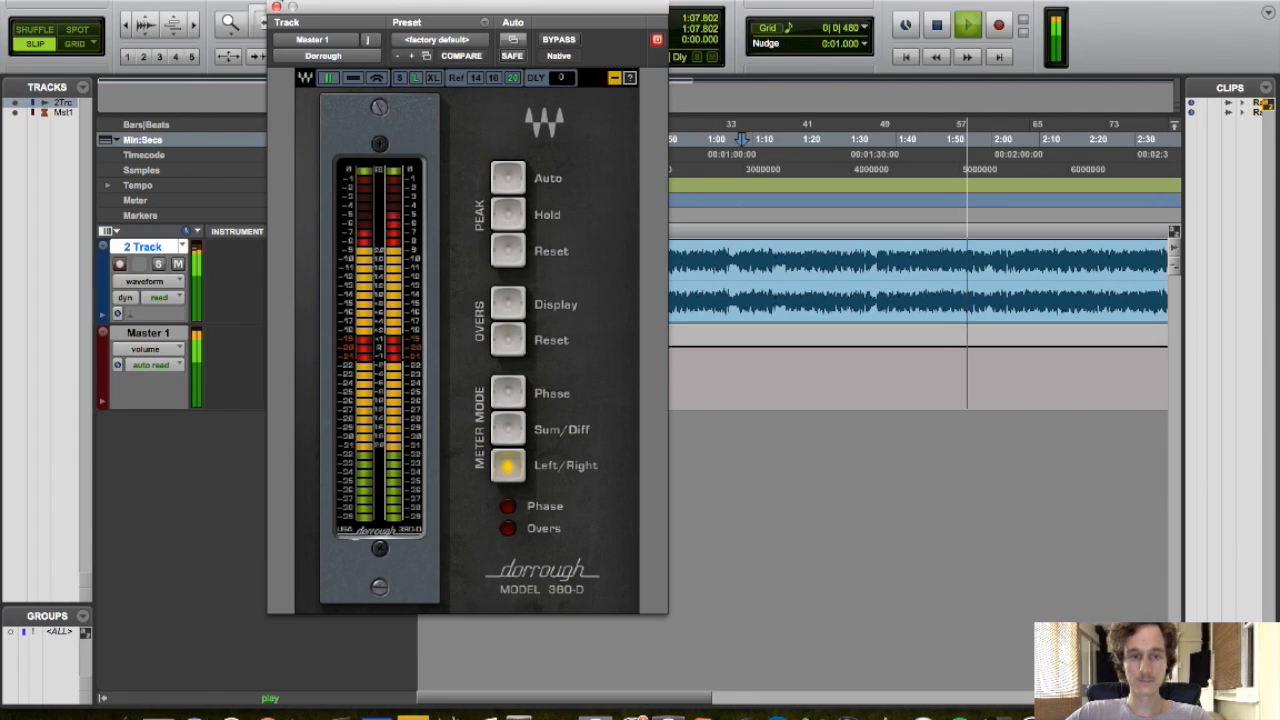
click(276, 7)
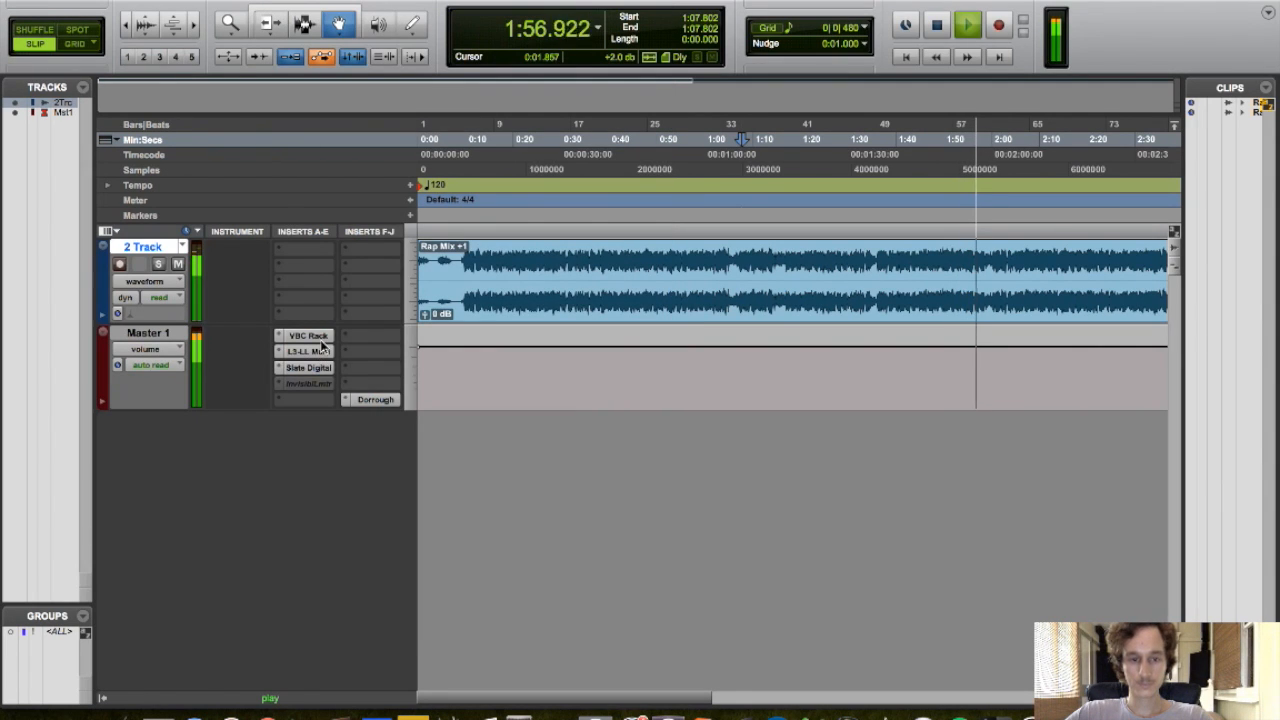
Reopen the L3-LL and set the high band priority to 1.7 and its gain to about -0.5 dB
click(322, 354)
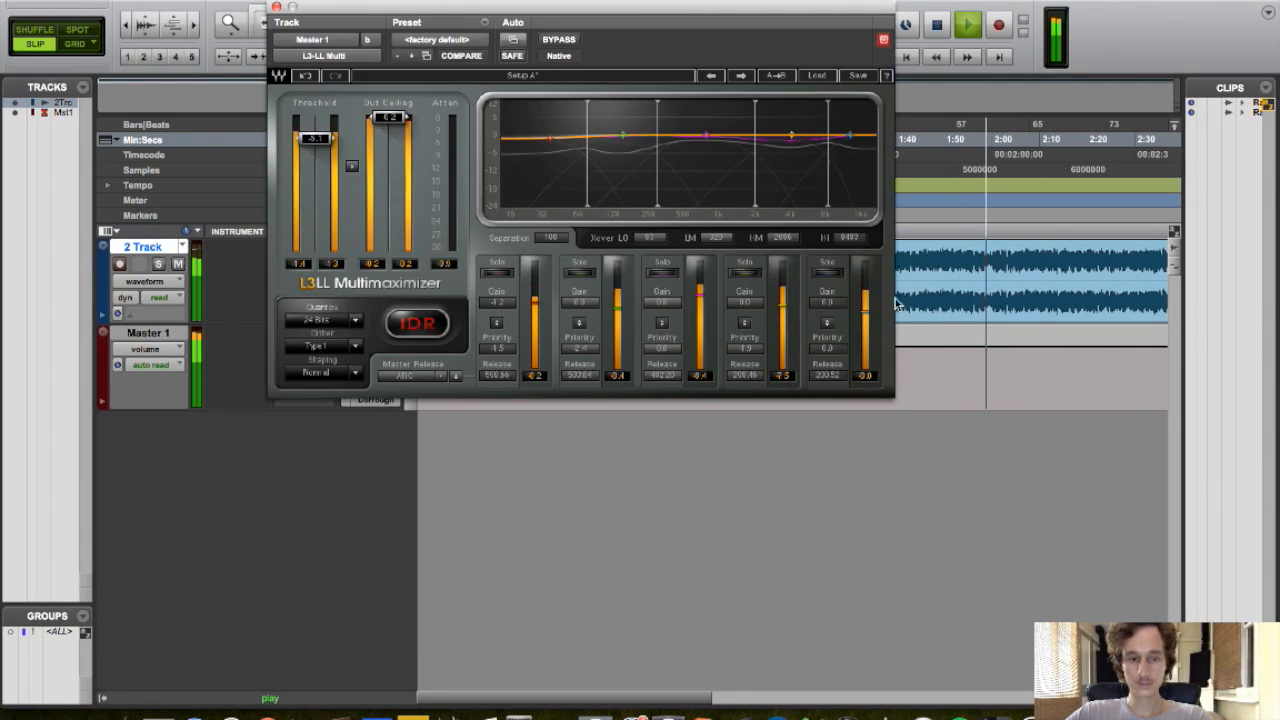
drag(828, 349, 828, 364)
drag(828, 303, 828, 314)
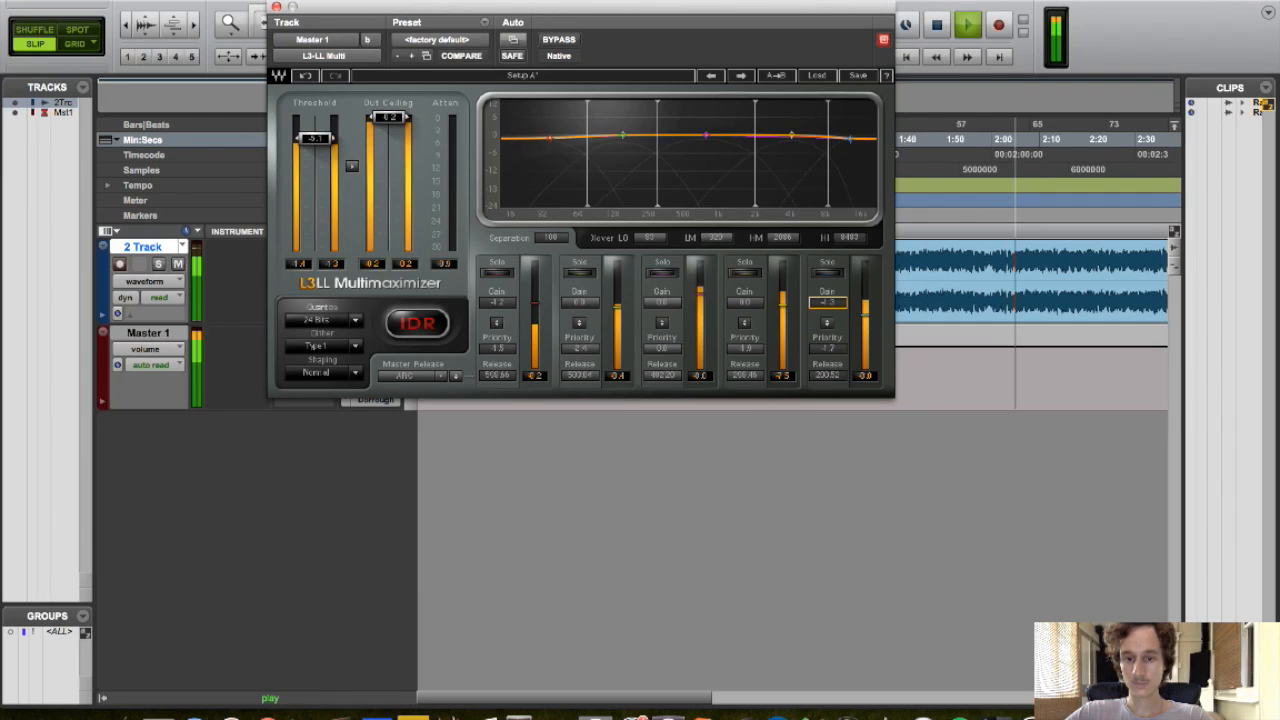
drag(837, 309, 837, 359)
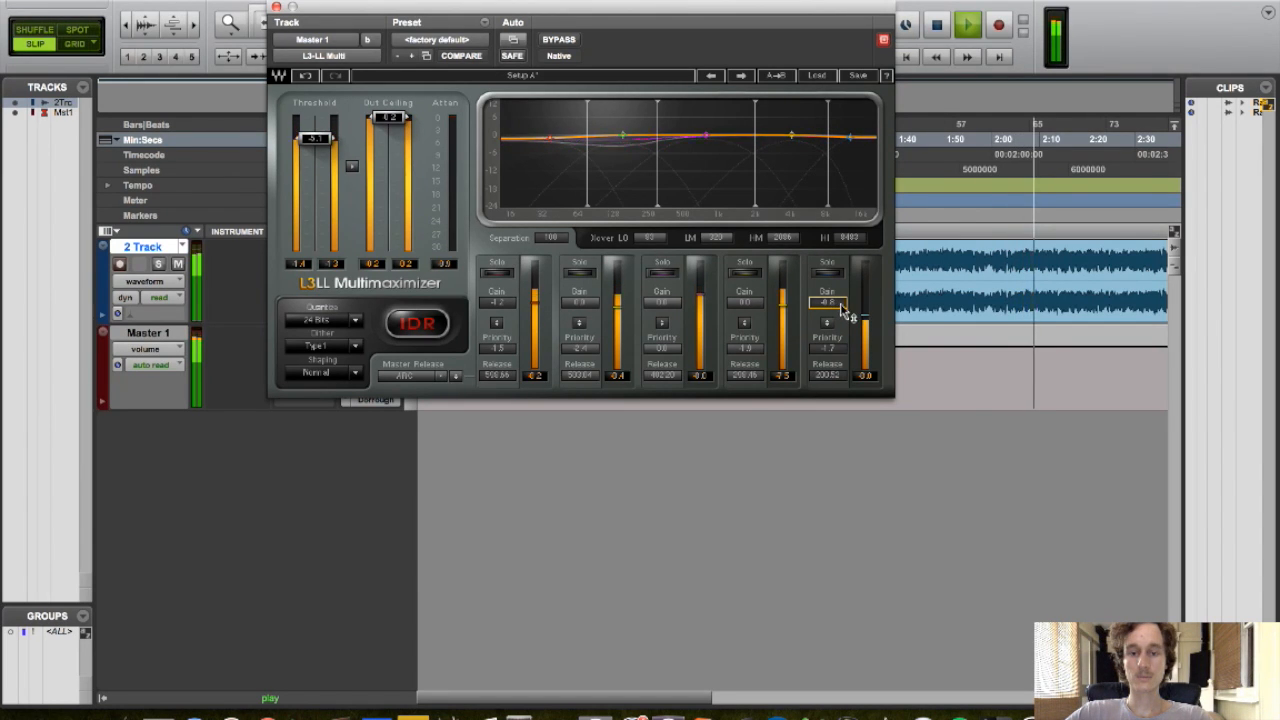
drag(843, 312, 843, 235)
drag(834, 282, 832, 287)
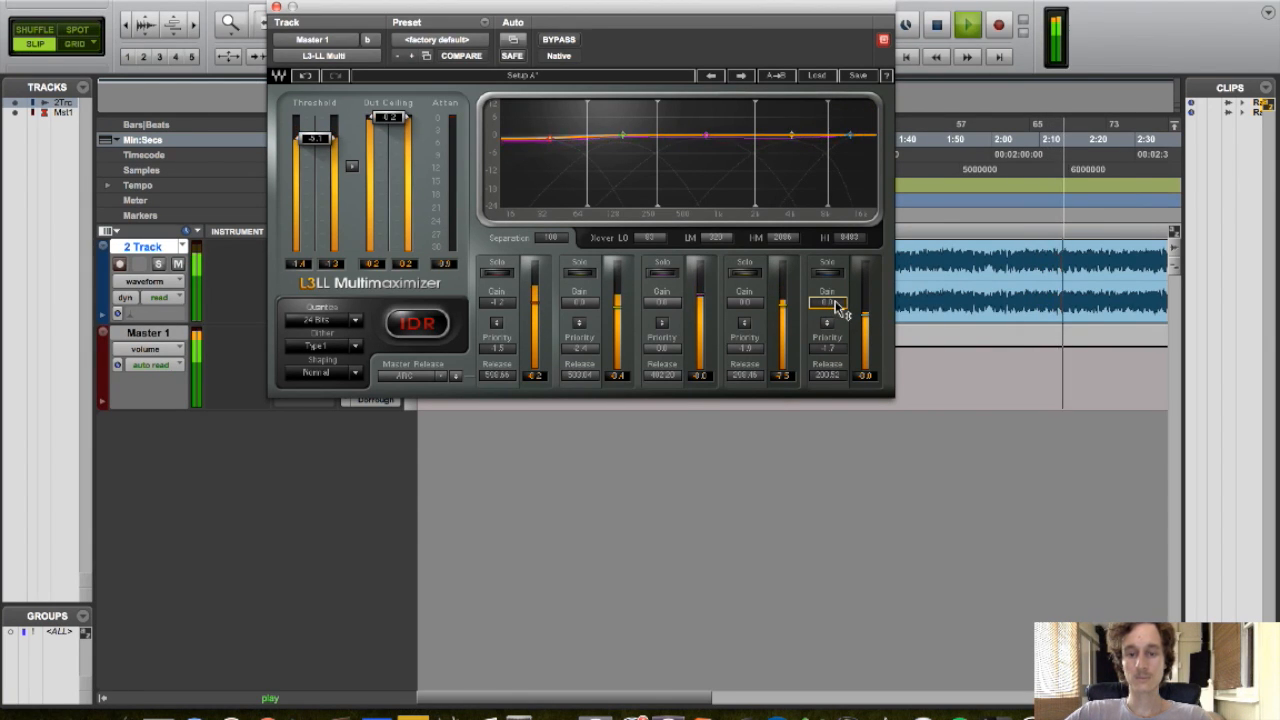
drag(837, 303, 837, 308)
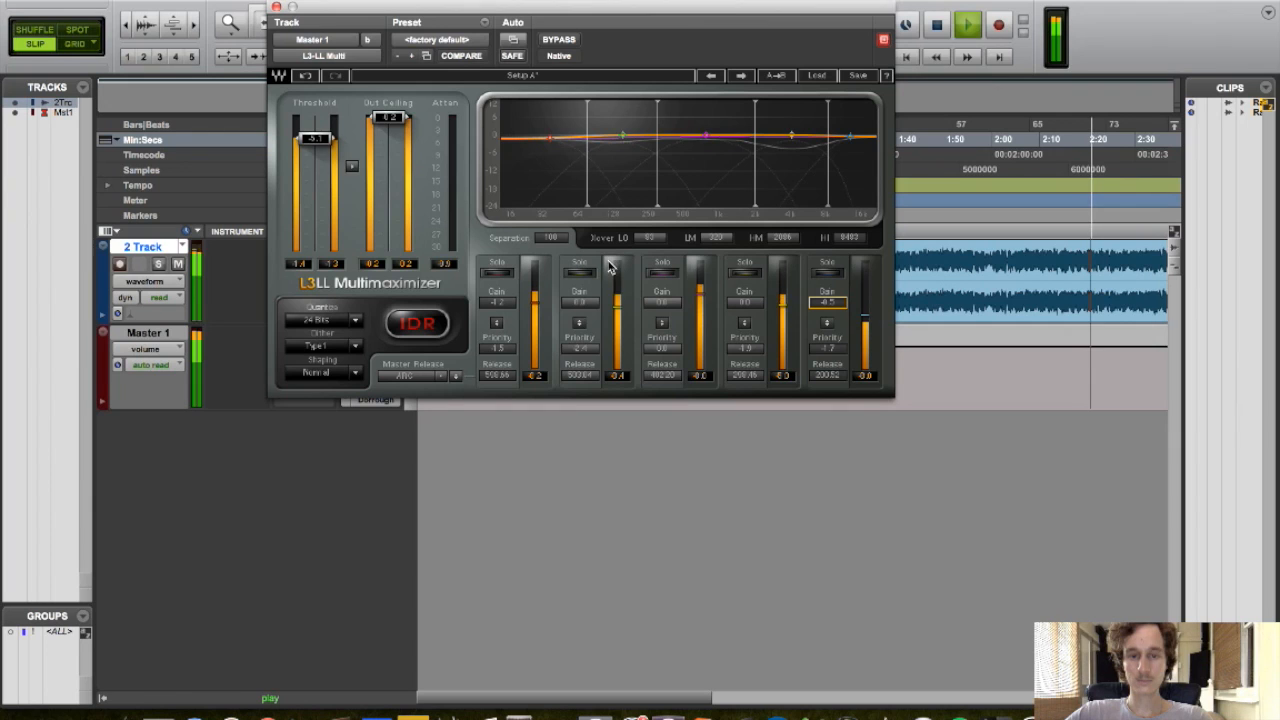
Close the L3-LL window and activate the Invisible Limiter insert on the Master track
click(277, 7)
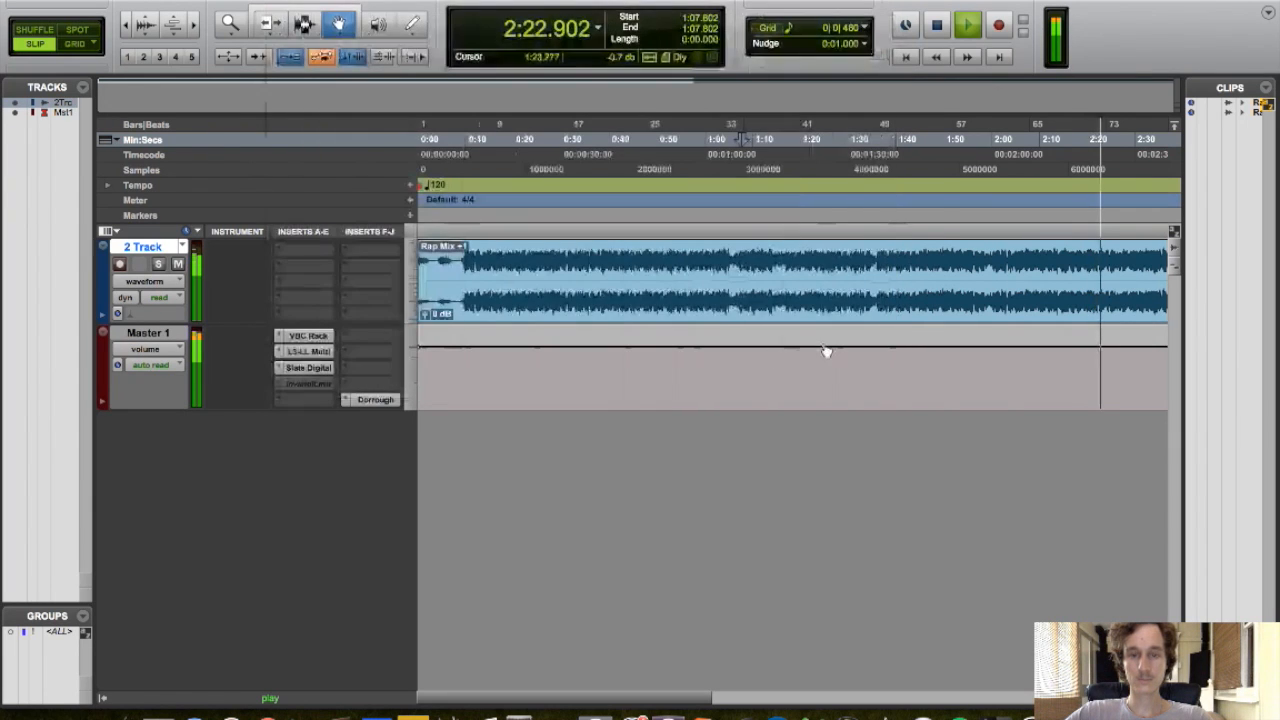
right_click(308, 383)
click(345, 403)
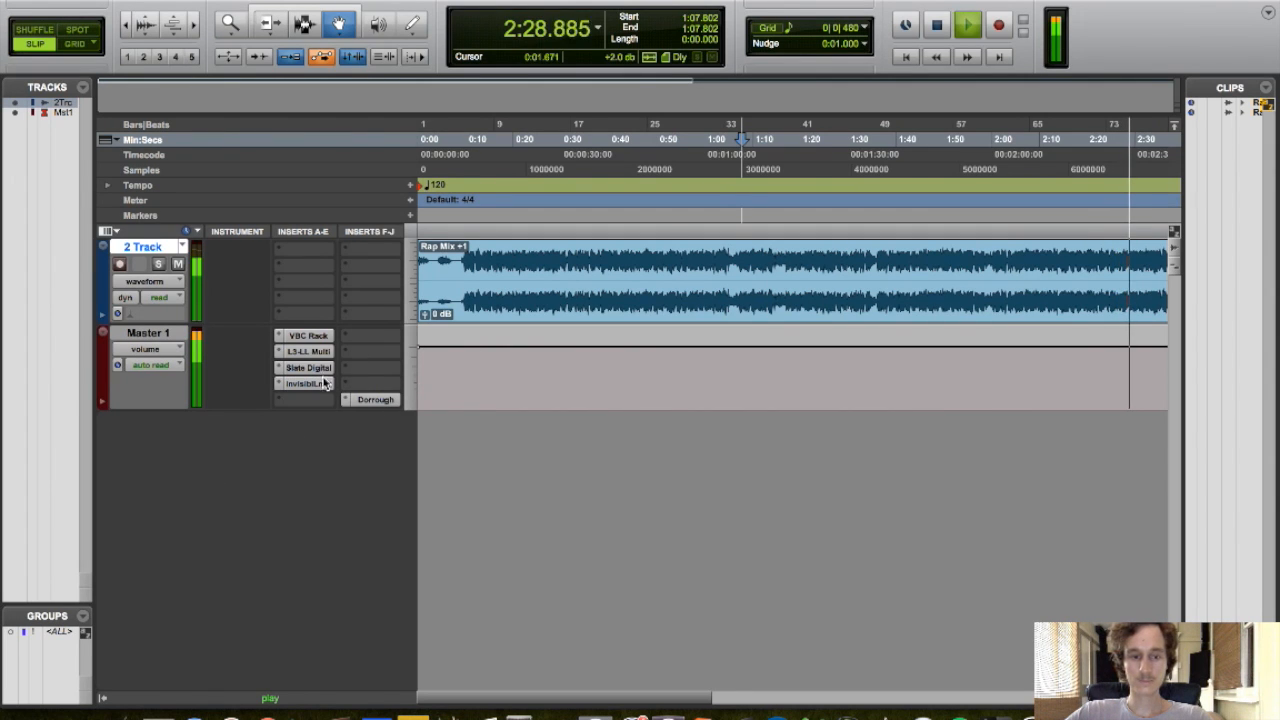
Check levels on the Dorrough meter, stop playback and return the playhead to about 0:10
click(375, 399)
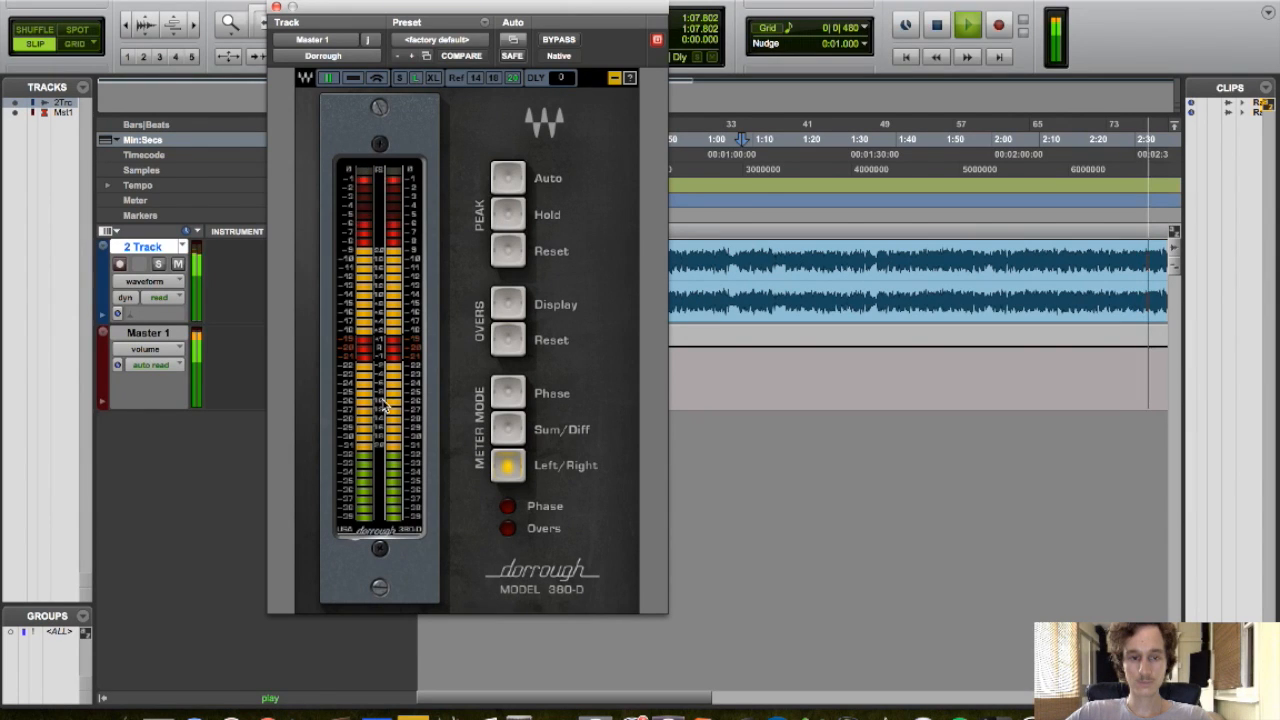
click(221, 471)
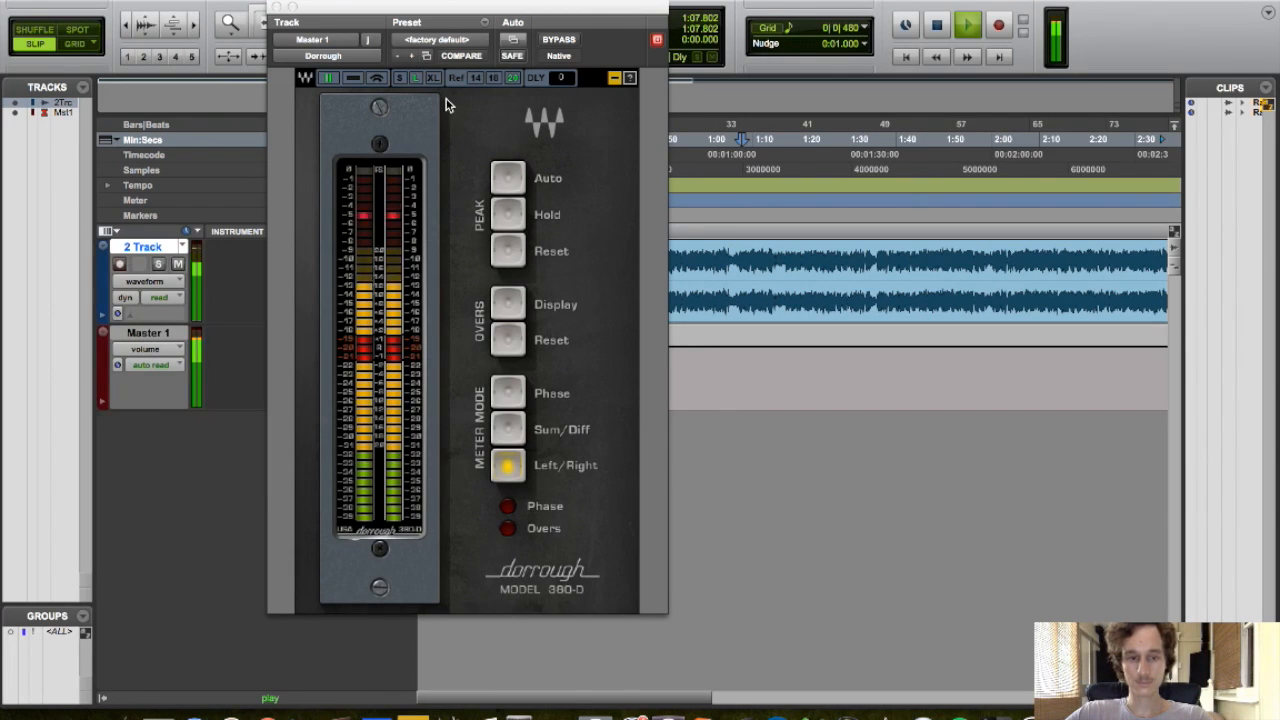
click(277, 7)
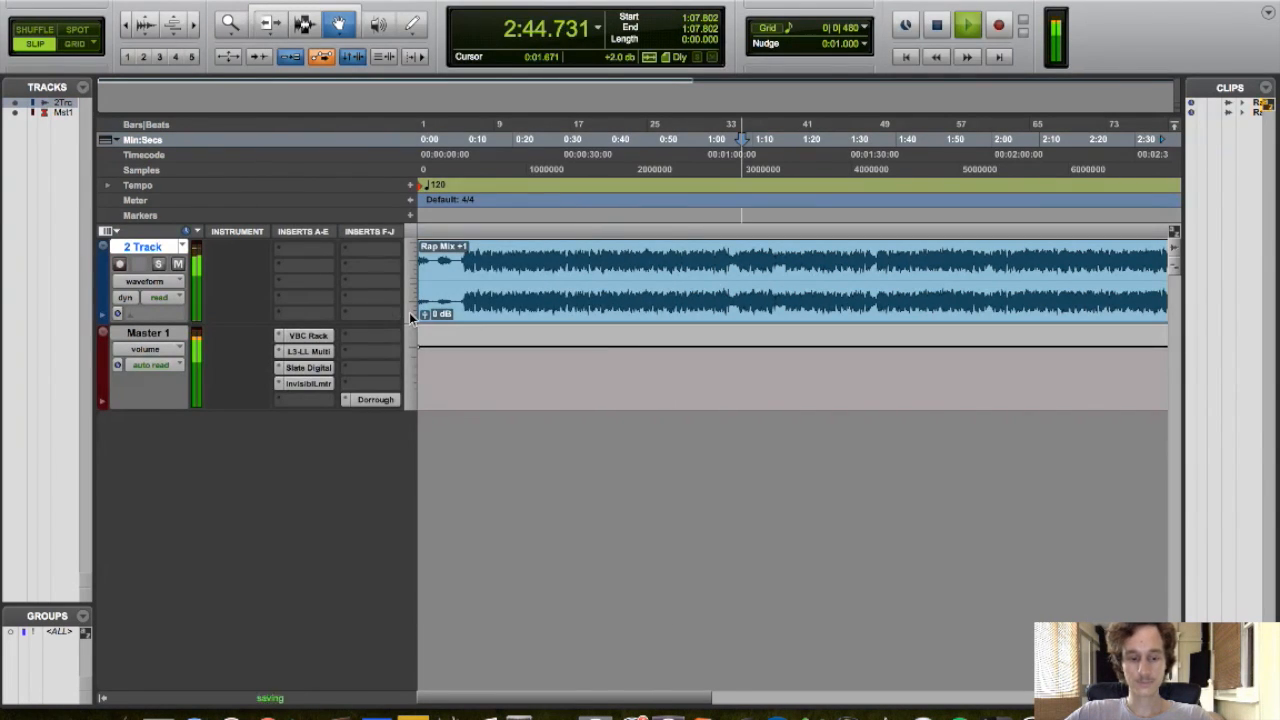
key(space)
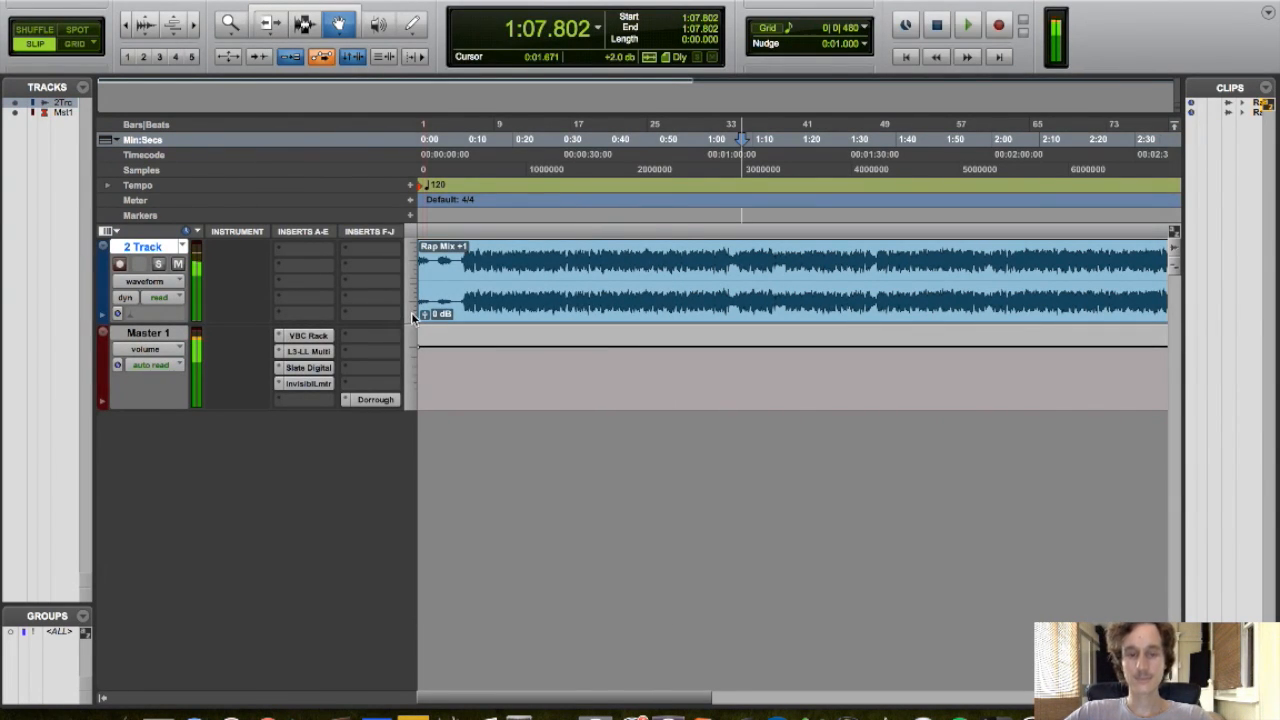
click(468, 226)
click(465, 225)
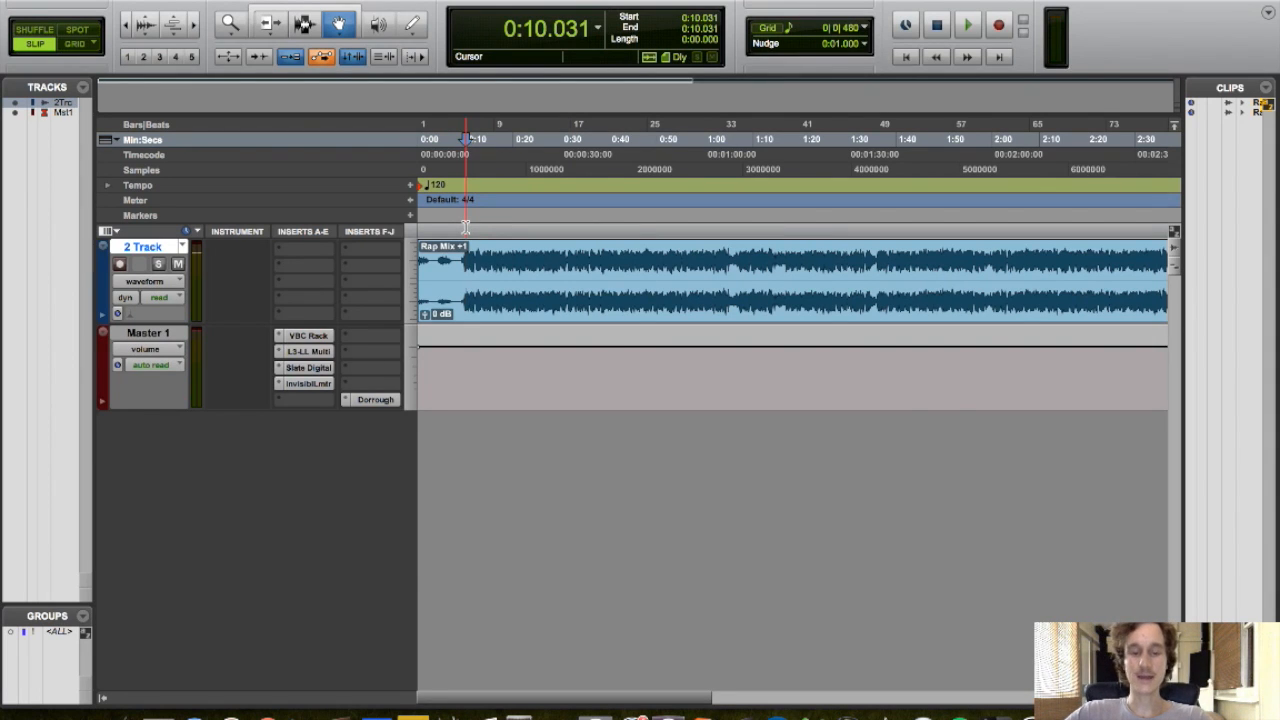
In the Invisible Limiter, set oversampling to 16x and raise the input gain to 0.89 dB, toggling unity gain monitoring
click(308, 383)
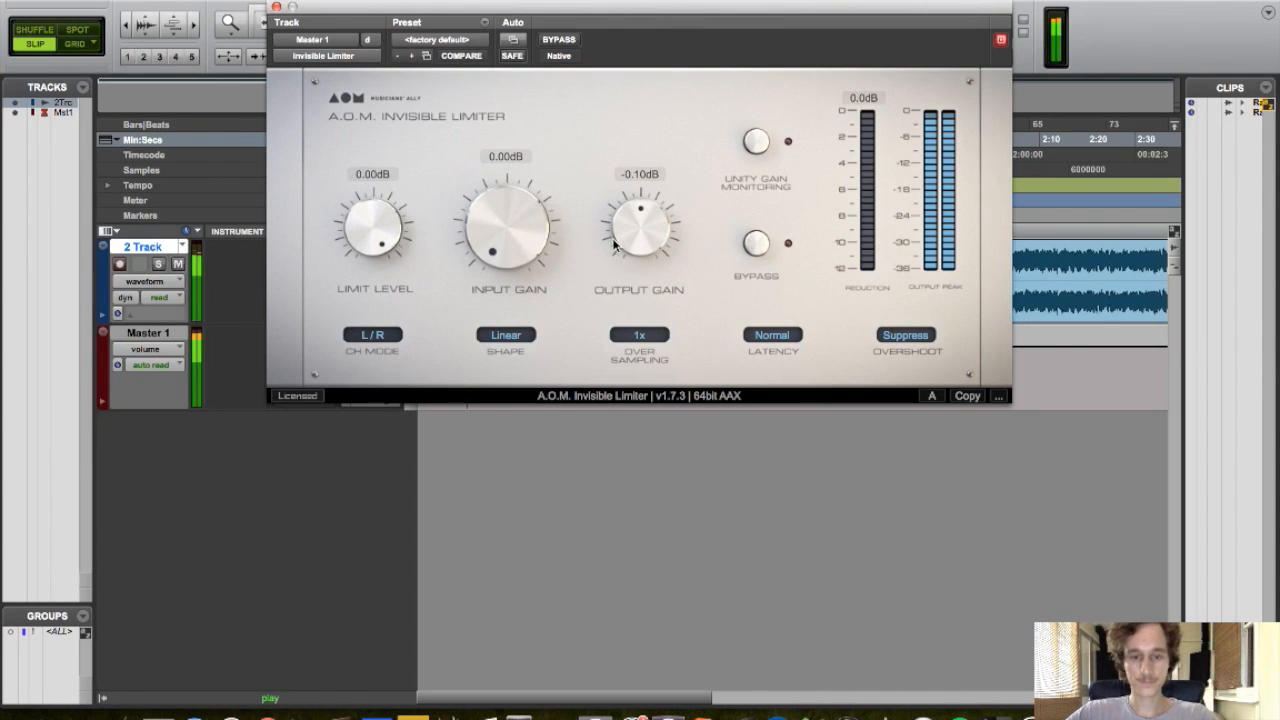
click(643, 335)
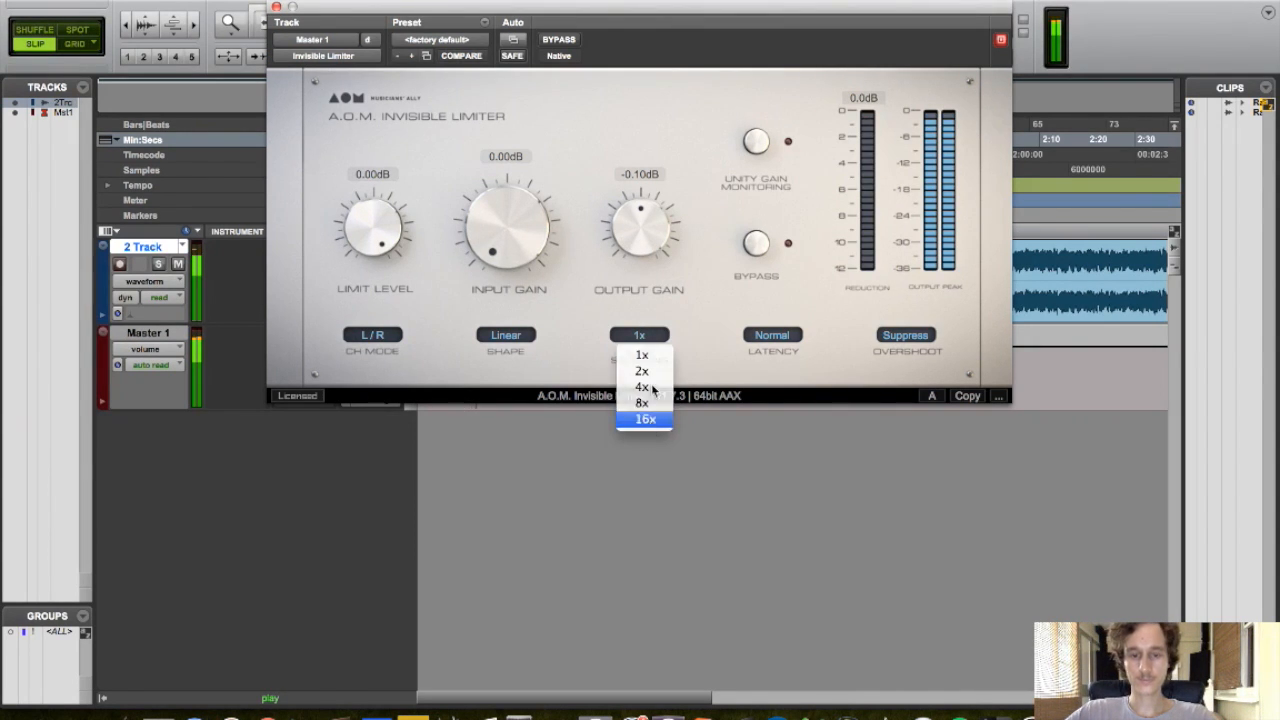
click(641, 421)
click(755, 143)
drag(510, 240, 485, 212)
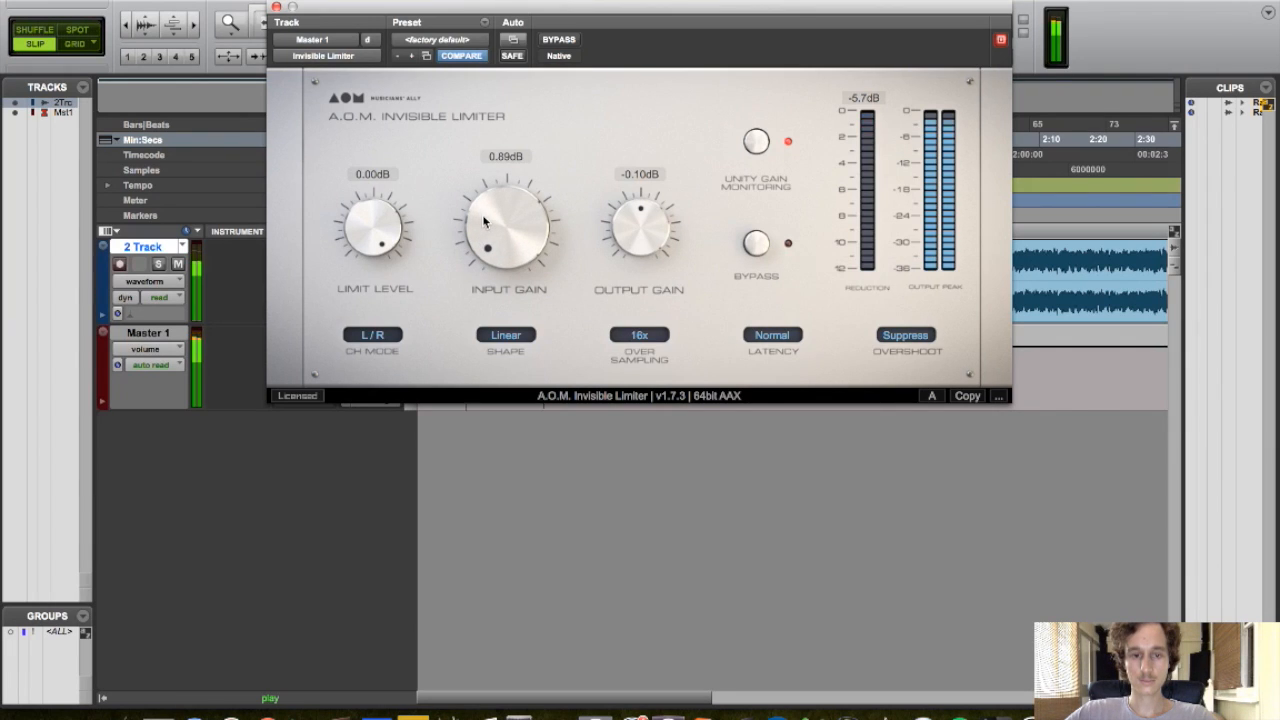
click(762, 144)
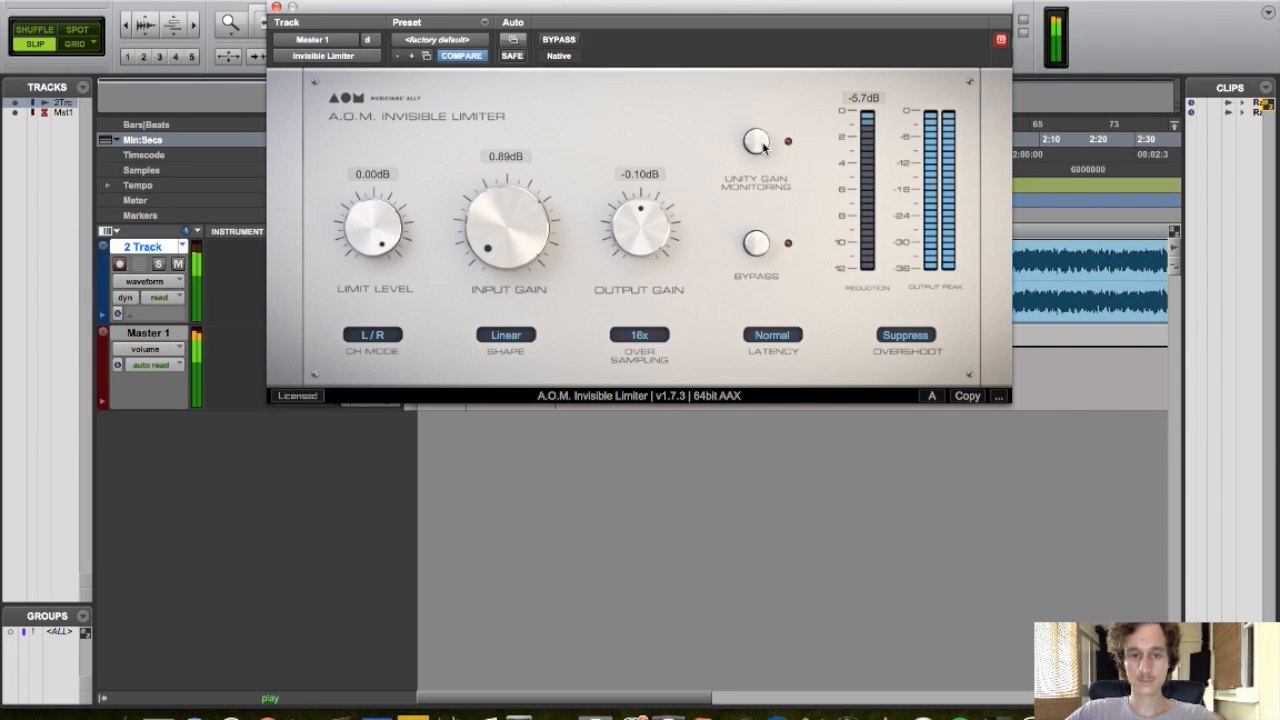
click(277, 8)
Reposition the Dorrough meter window and lower the FG-X FG Level gain slightly
click(371, 397)
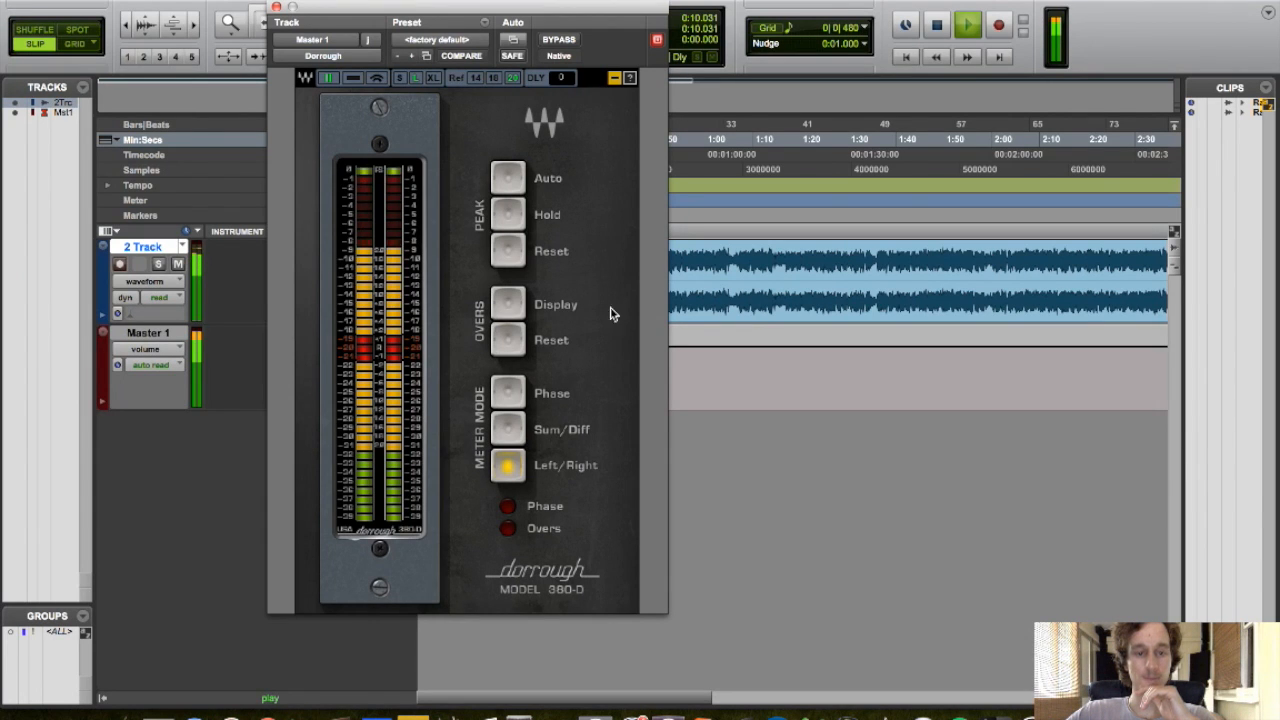
drag(475, 24, 905, 8)
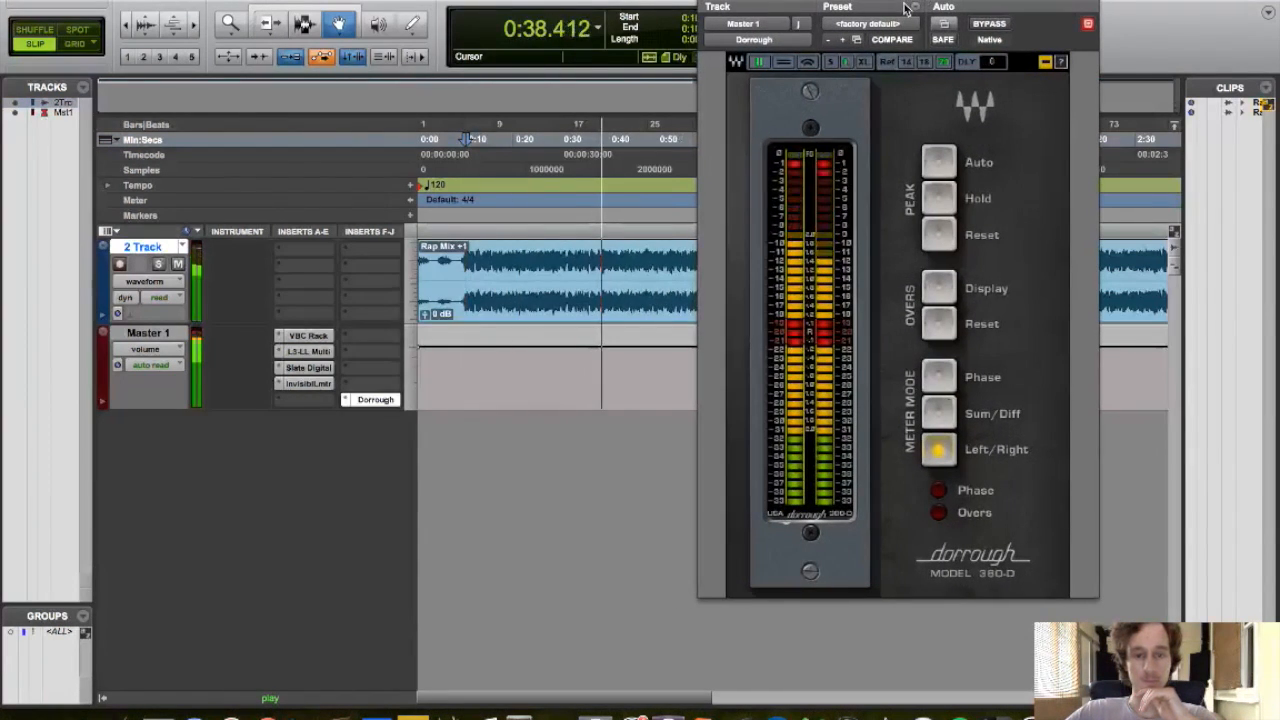
click(316, 386)
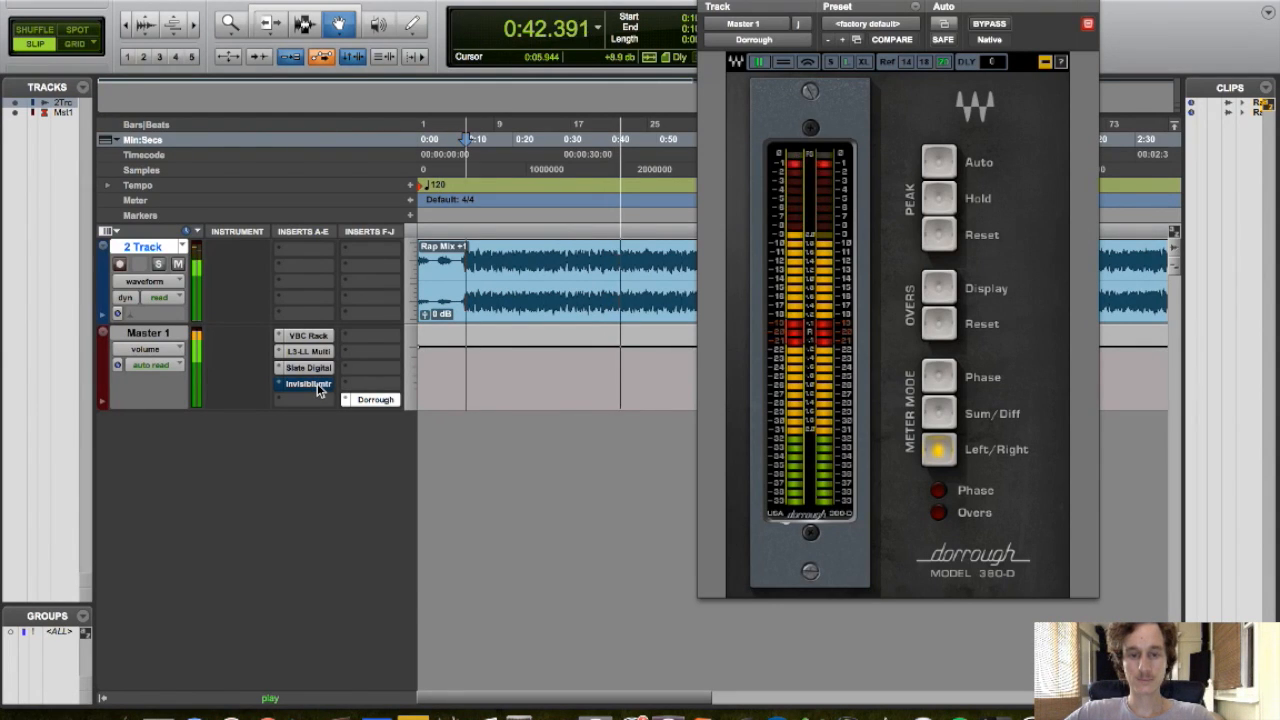
click(310, 367)
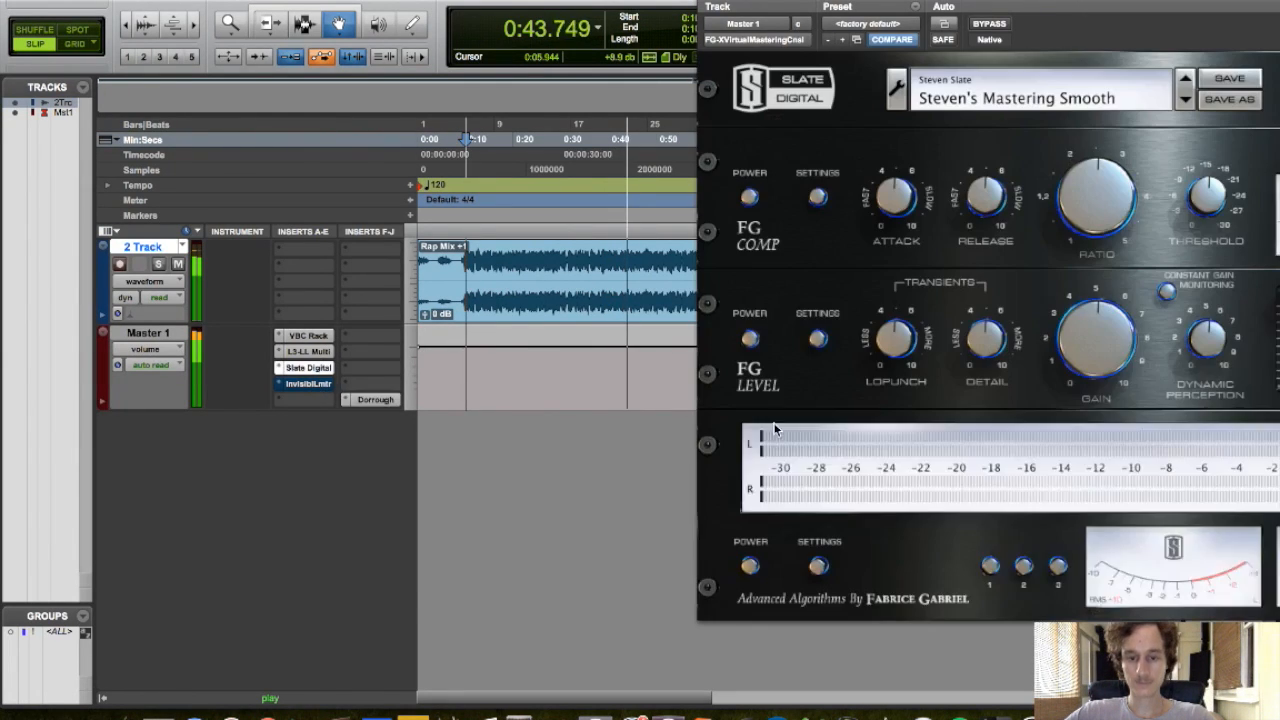
drag(1091, 347, 1090, 378)
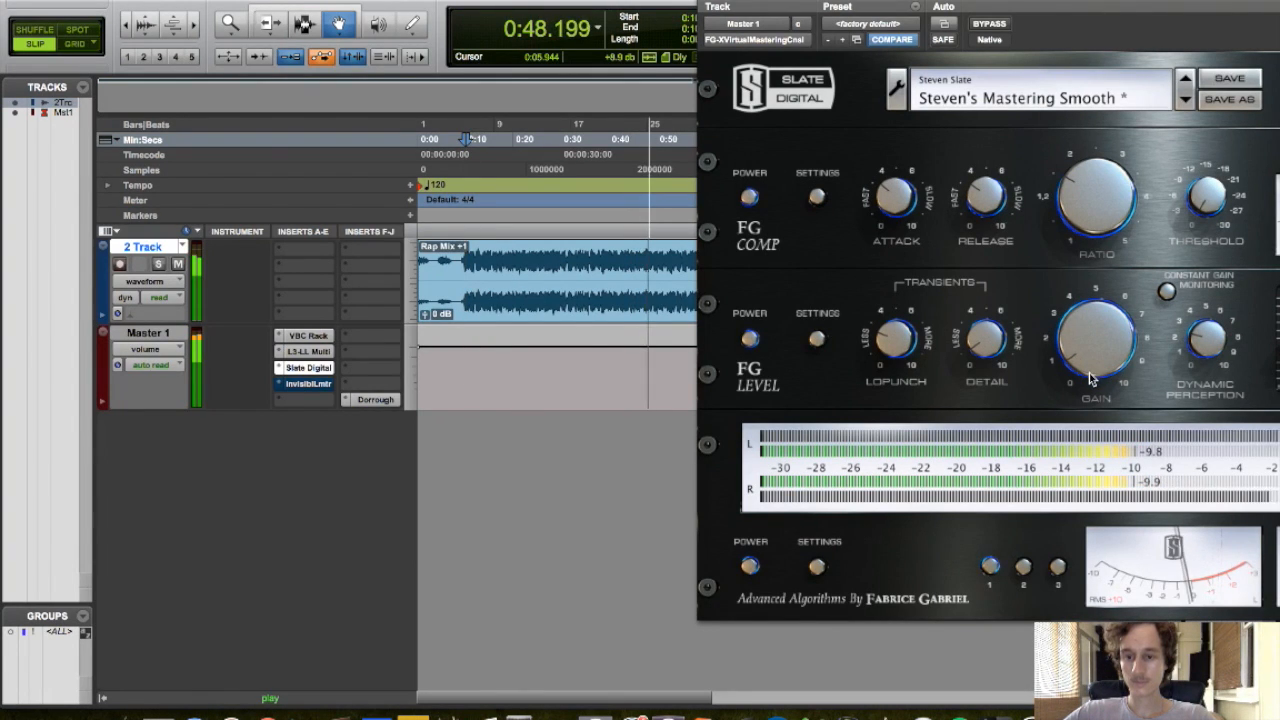
Reopen the Invisible Limiter and raise its input gain to 1.55 dB
super+click(307, 384)
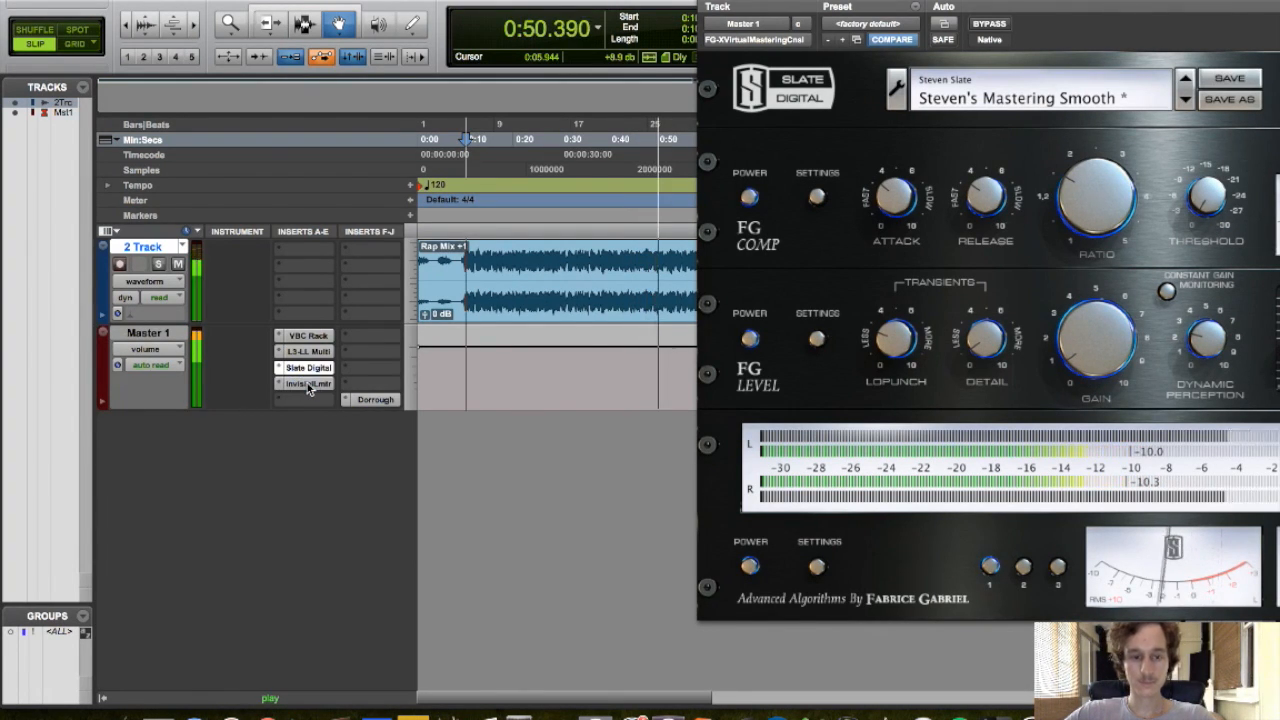
click(307, 383)
drag(925, 228, 925, 208)
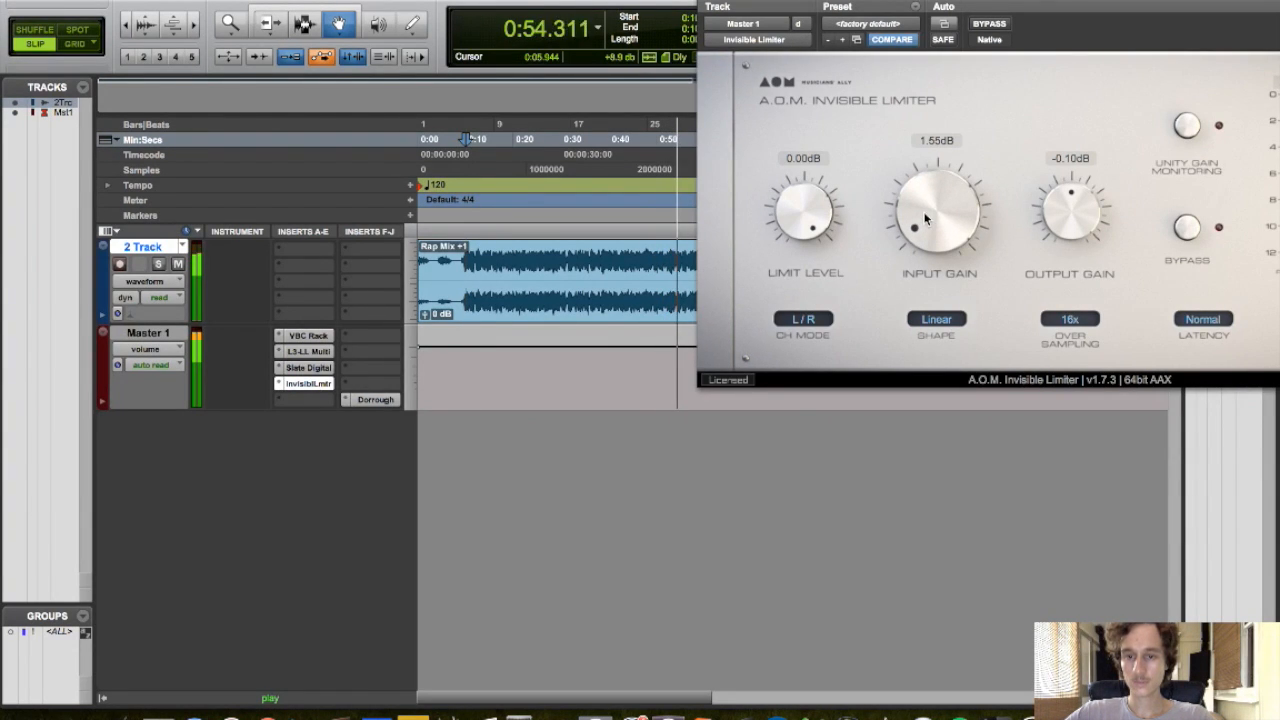
Review levels on the Dorrough meter and the FG-X while moving the playhead and toggling playback
click(627, 215)
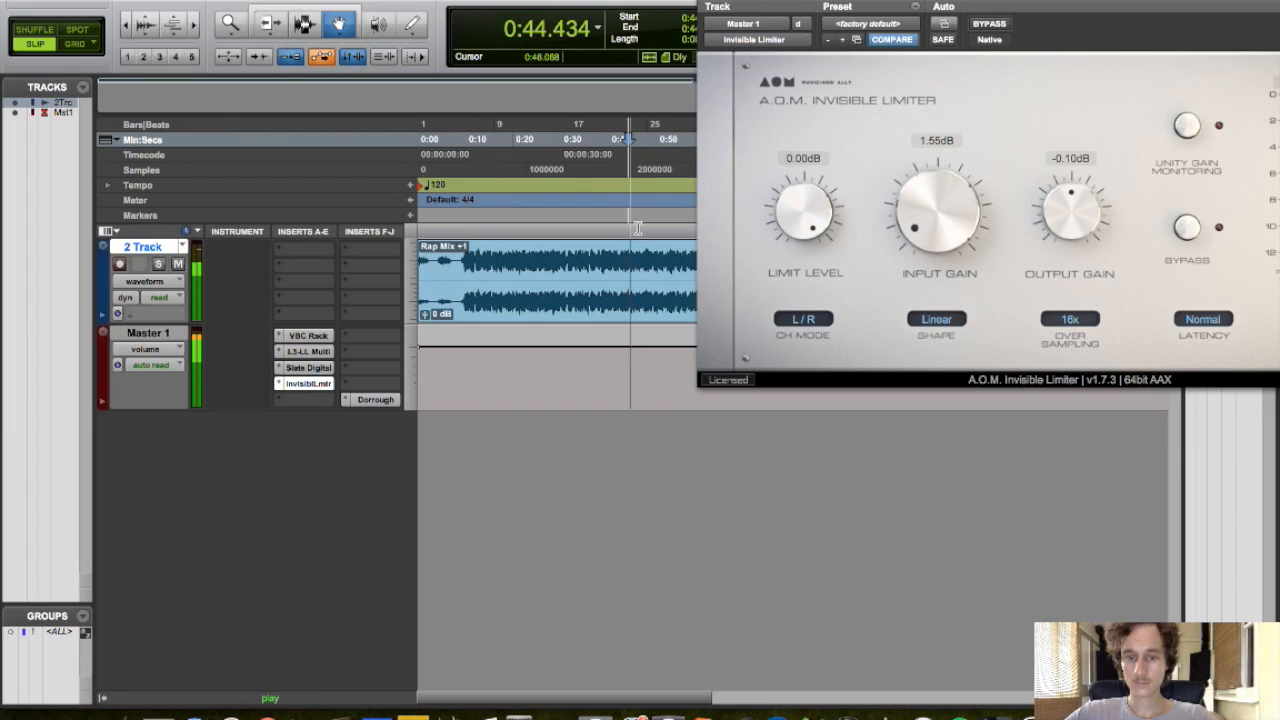
click(376, 400)
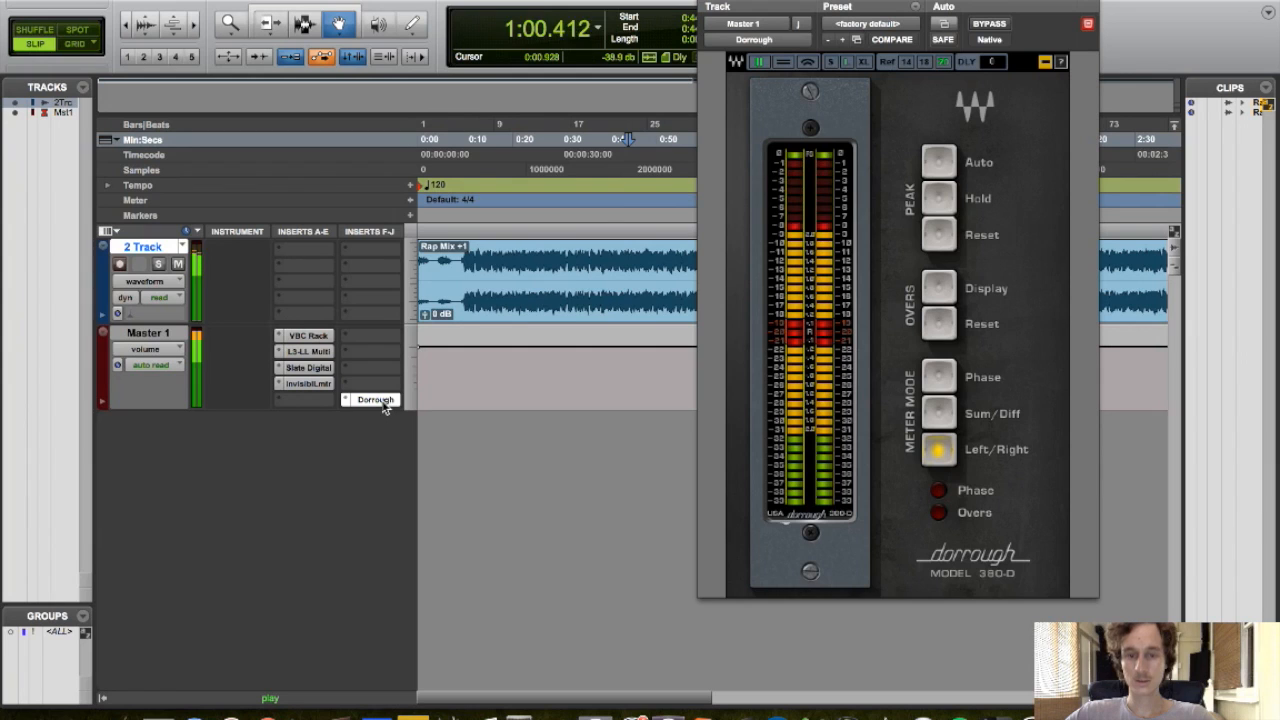
key(space)
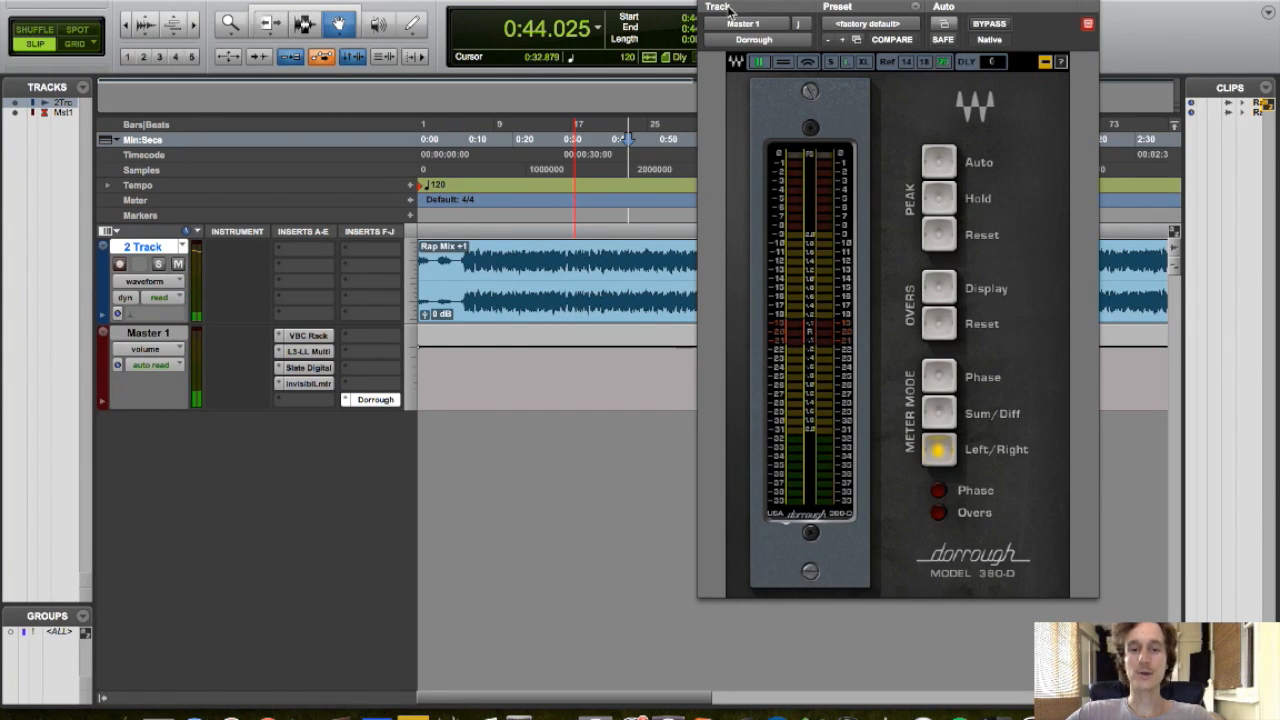
click(375, 399)
click(306, 369)
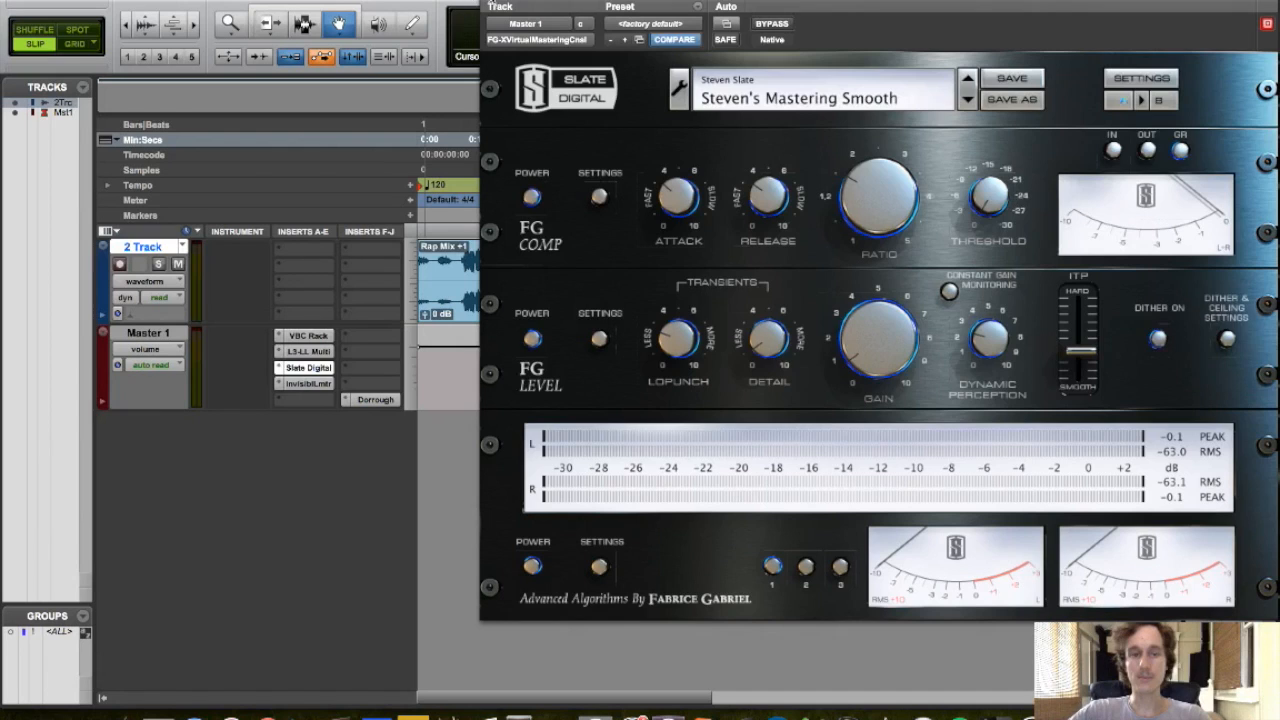
click(488, 1)
Restart playback from about 0:10 and toggle bypass on all Master inserts to compare the processed and unprocessed mix
click(744, 222)
click(739, 223)
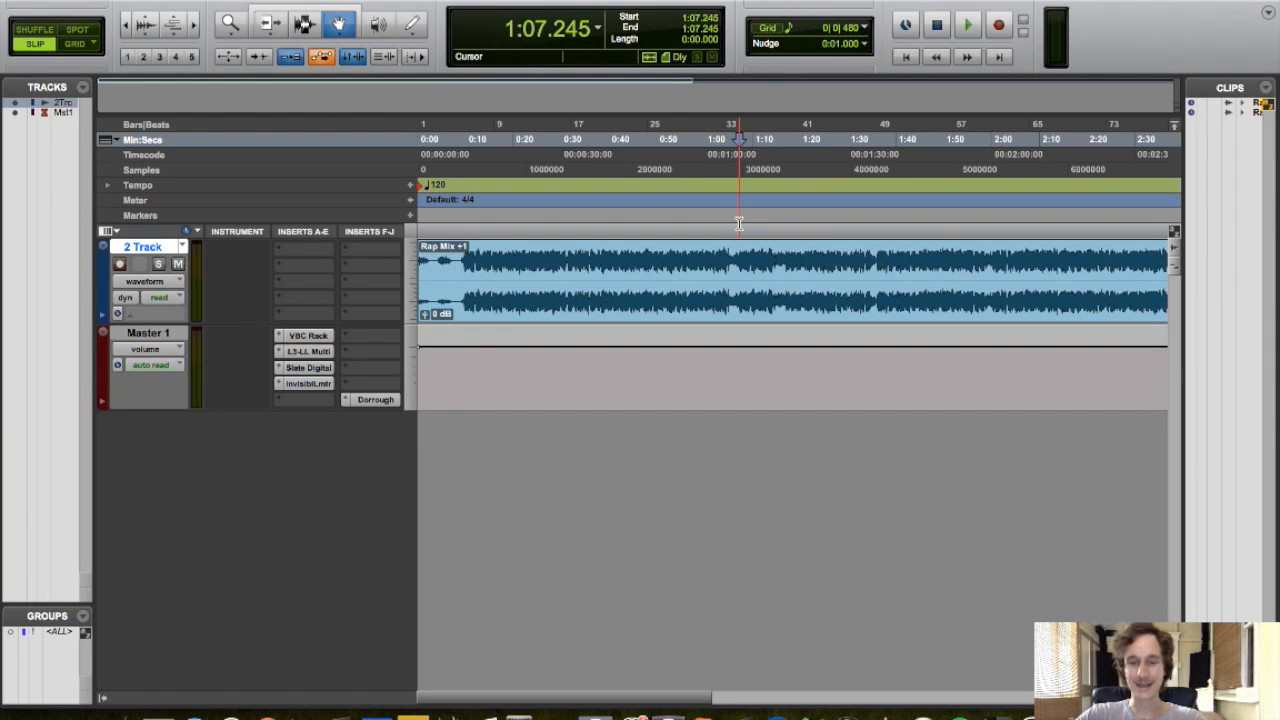
click(466, 232)
key(space)
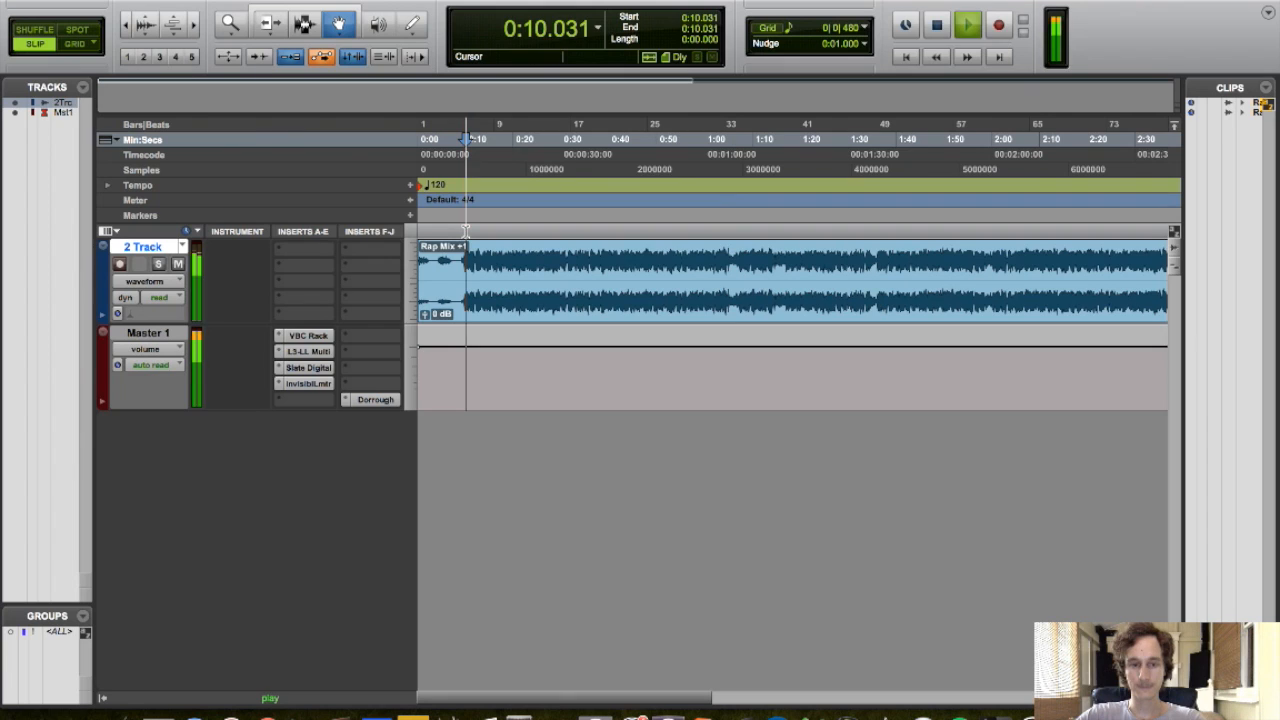
alt+super+click(306, 337)
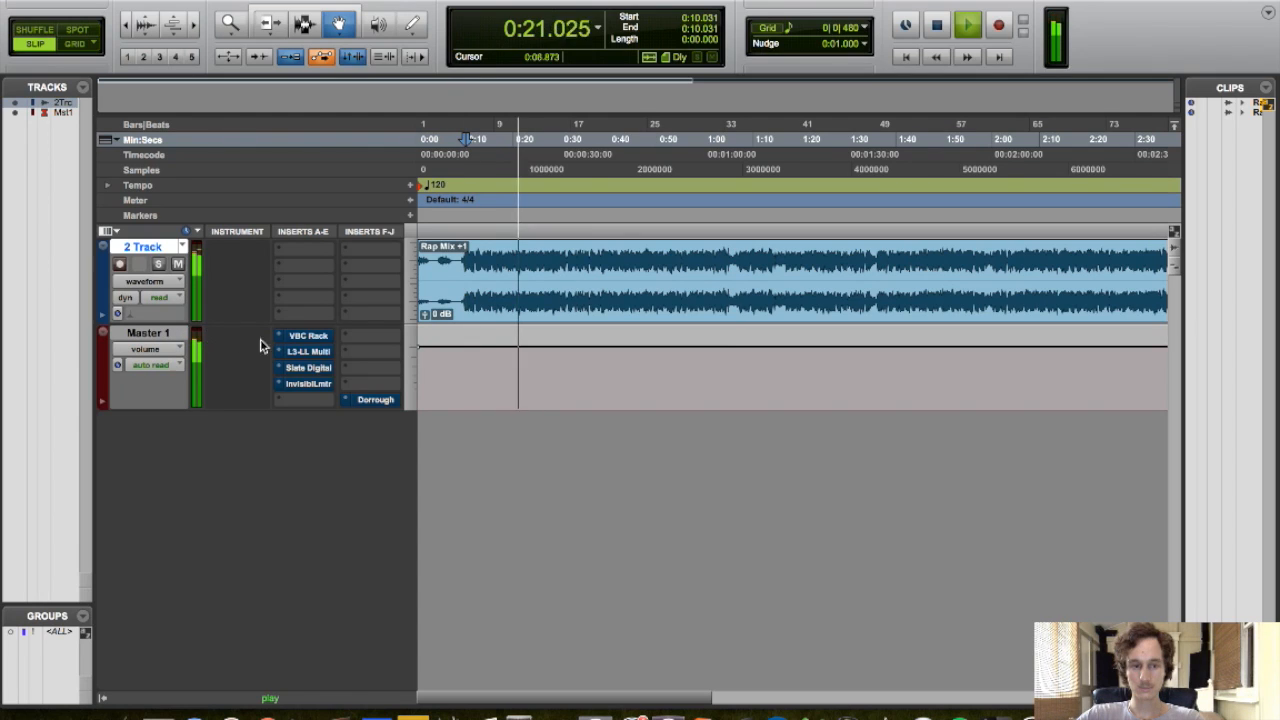
shift+super+click(323, 340)
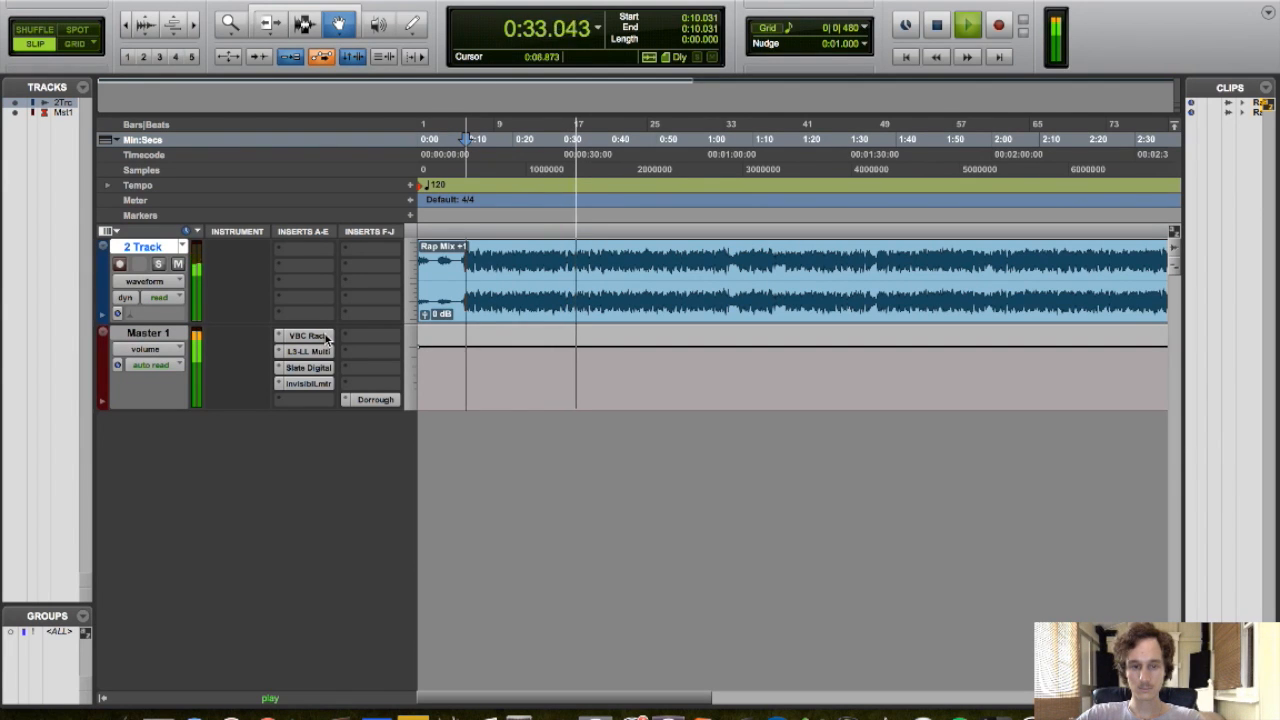
alt+super+click(325, 340)
Set the 2 Track fader to +1.6 dB for a level-matched comparison, then re-enable the Master inserts and stop playback
key(super+equal)
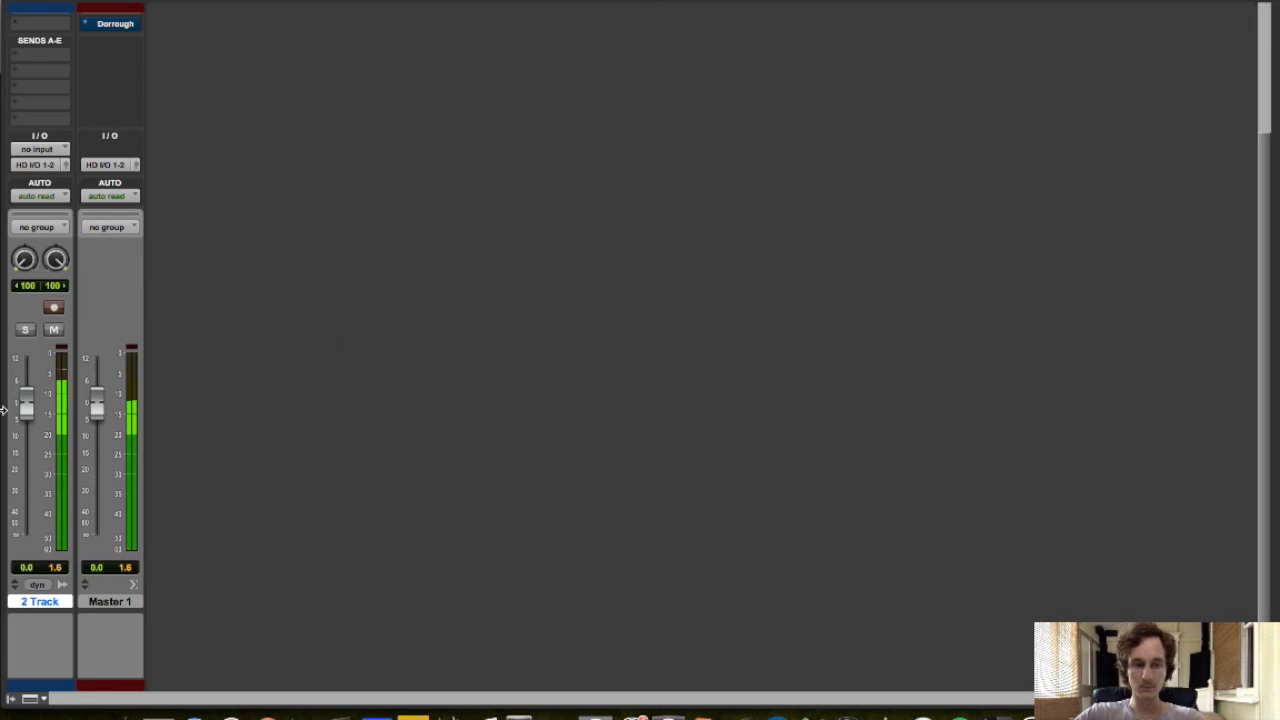
mouse_move(24, 408)
mouse_down()
mouse_move(25, 376)
mouse_move(28, 391)
mouse_up()
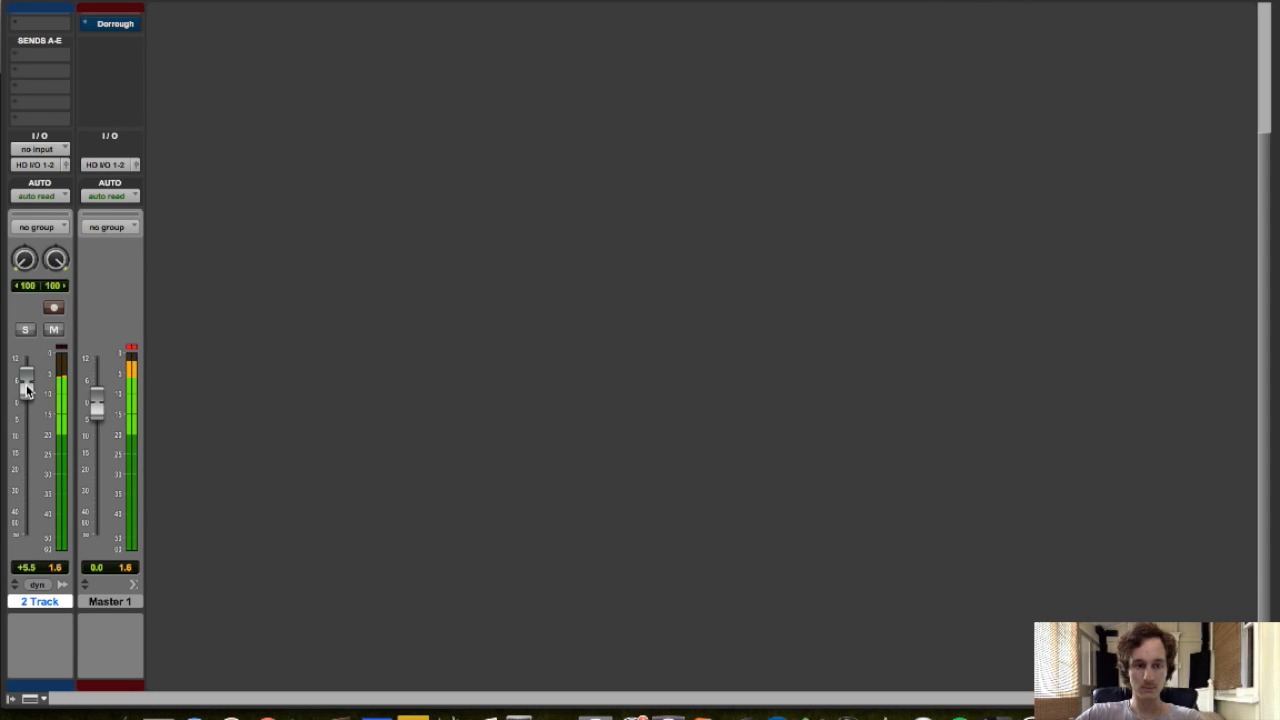
drag(28, 391, 26, 406)
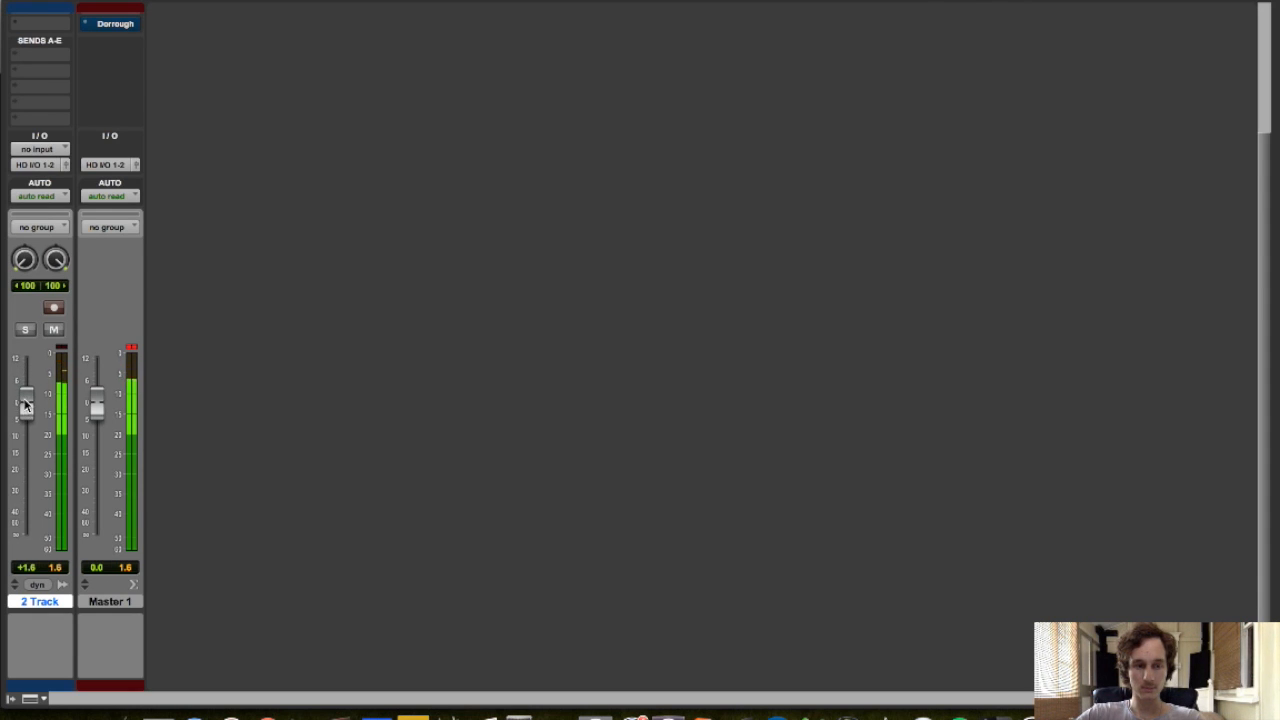
key(super+equal)
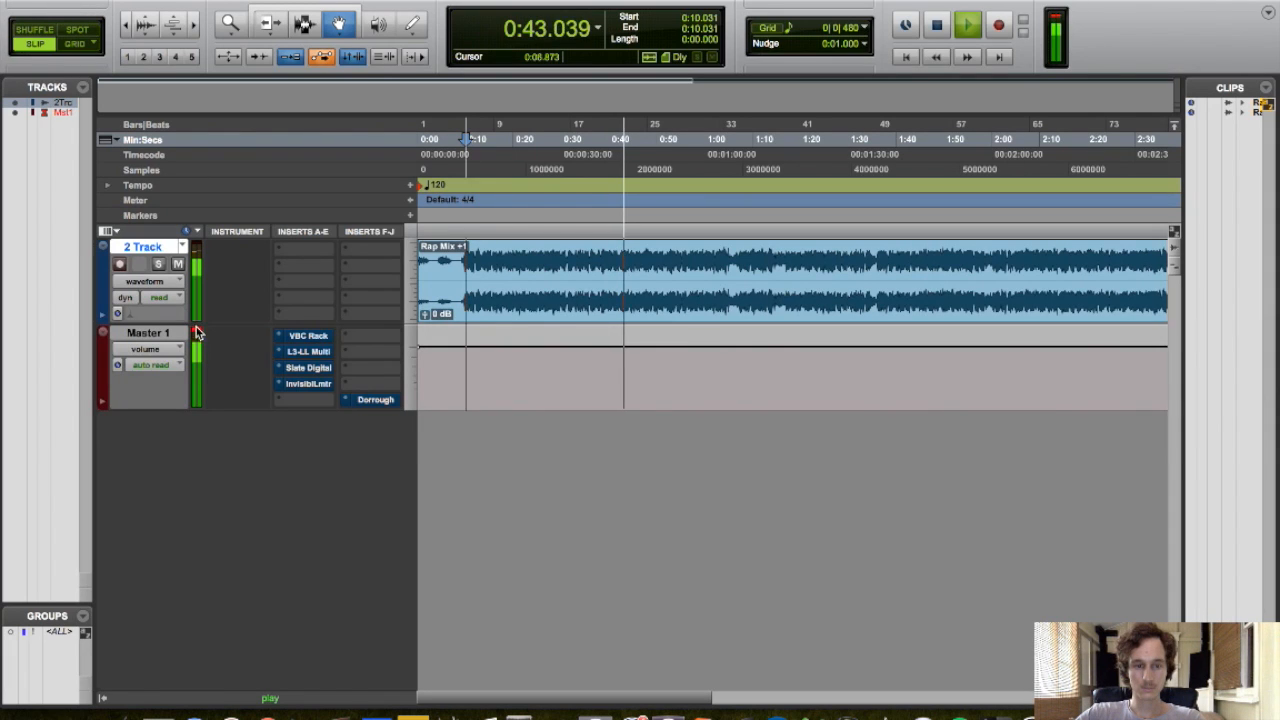
shift+super+click(298, 338)
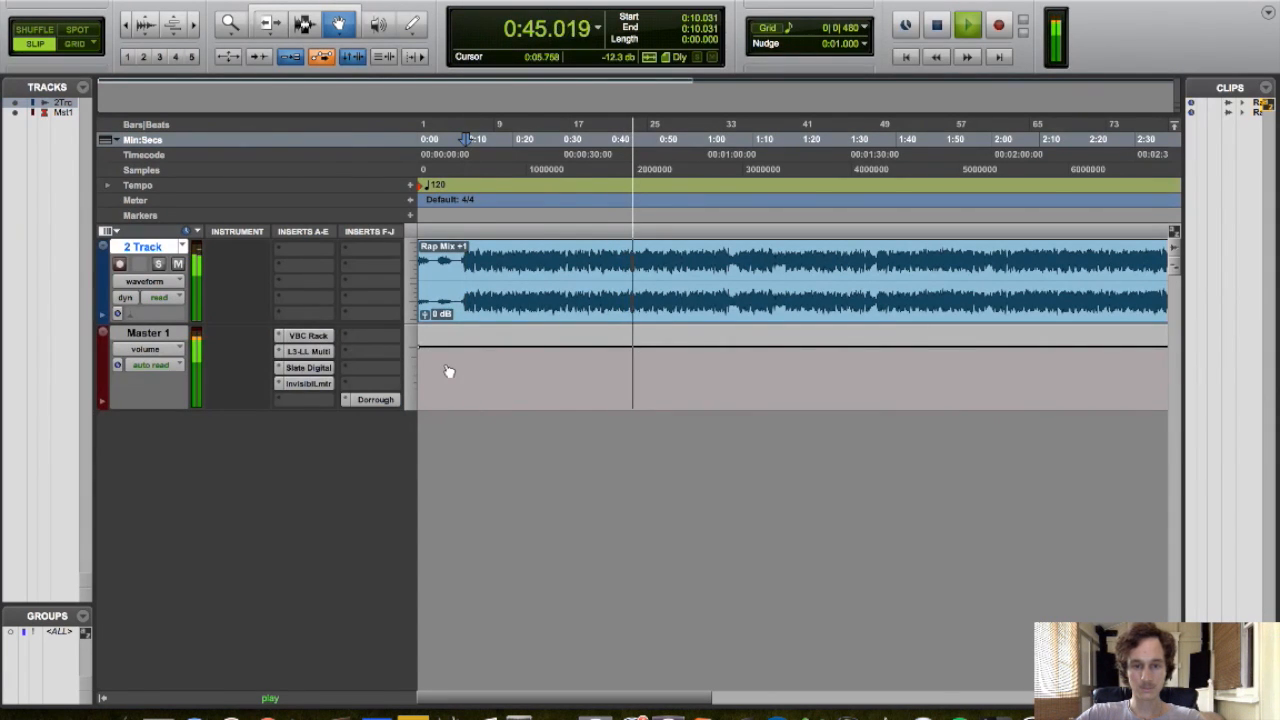
key(space)
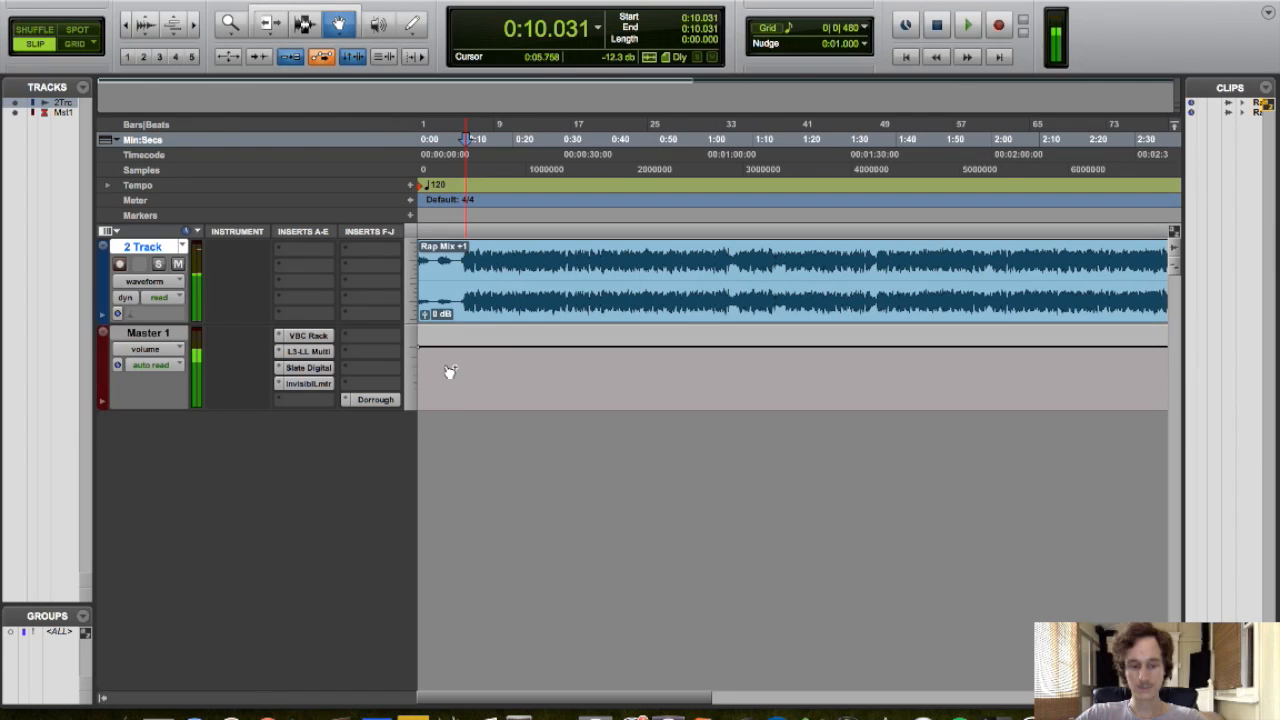